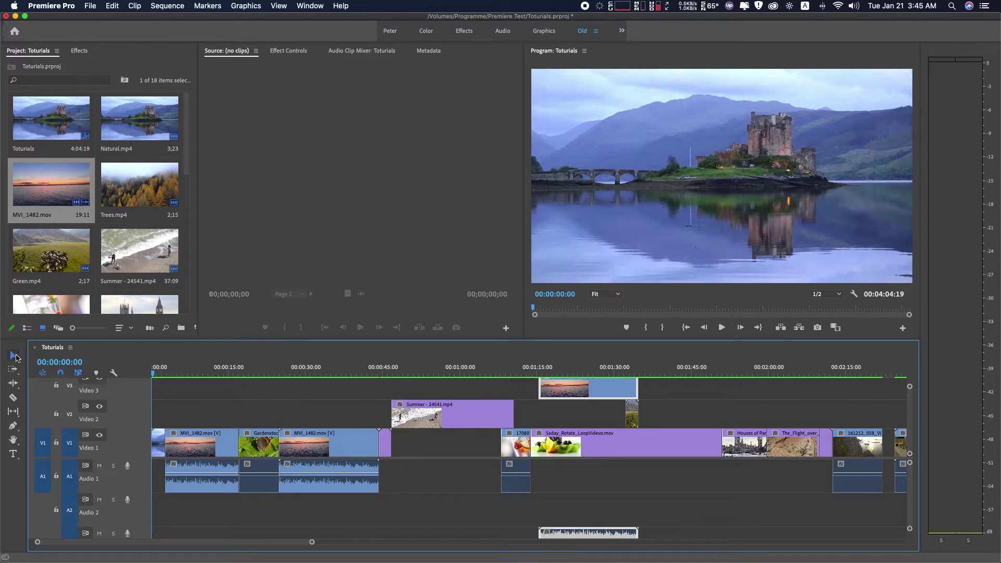
# Step: Move the Summer clip from Video 2 down onto Video 1 at 00:45, shifting the small purple clip later
pyautogui.click(456, 415)
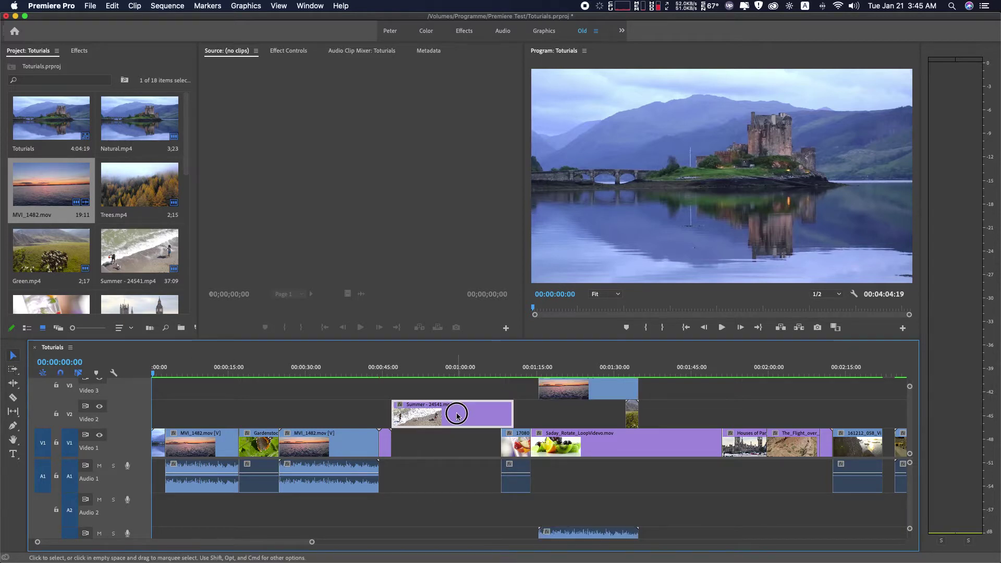
pyautogui.moveTo(457, 415); pyautogui.dragTo(313, 414)
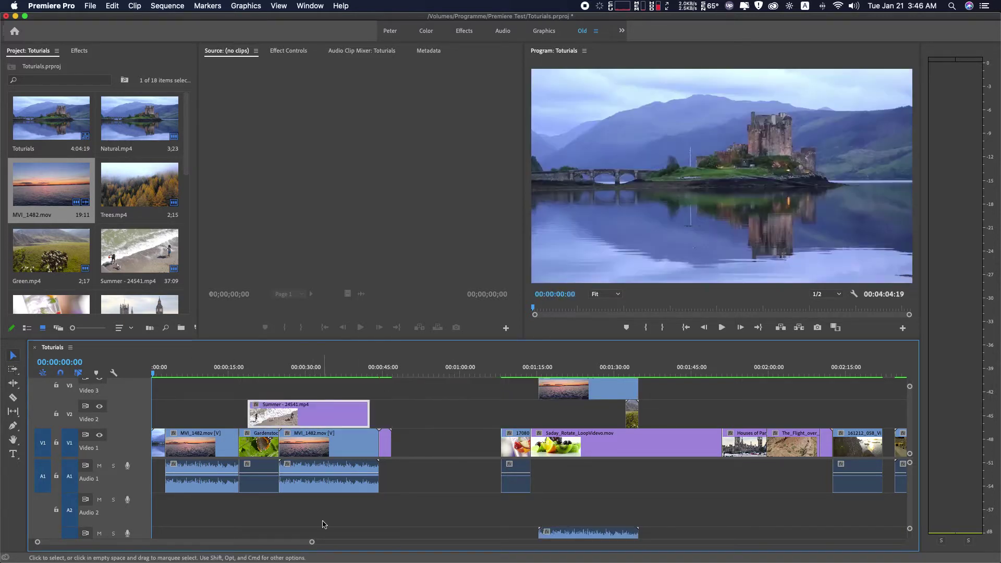
pyautogui.moveTo(383, 447); pyautogui.dragTo(495, 499)
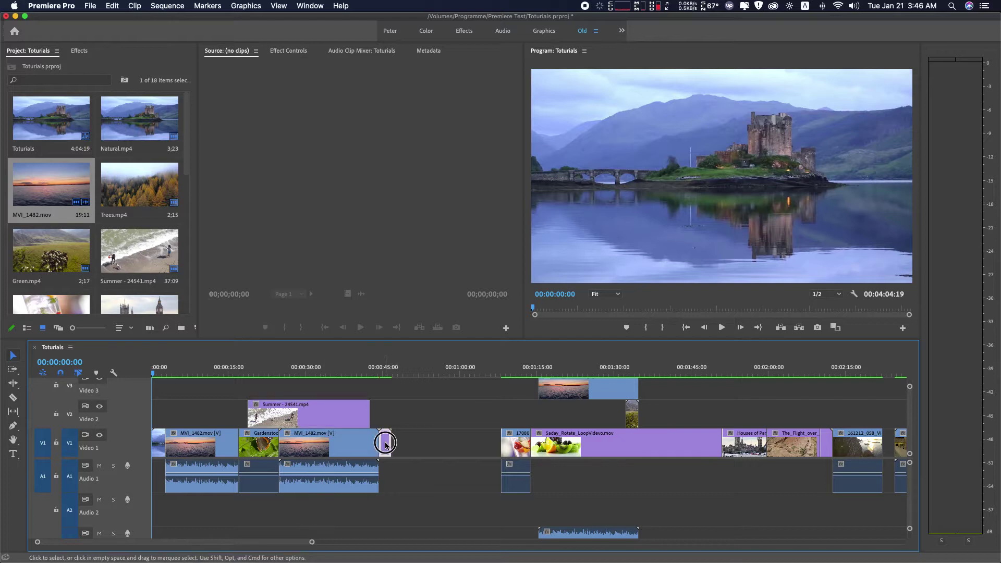
pyautogui.moveTo(276, 414)
pyautogui.mouseDown()
pyautogui.moveTo(406, 414)
pyautogui.moveTo(380, 415)
pyautogui.moveTo(401, 443)
pyautogui.mouseUp()
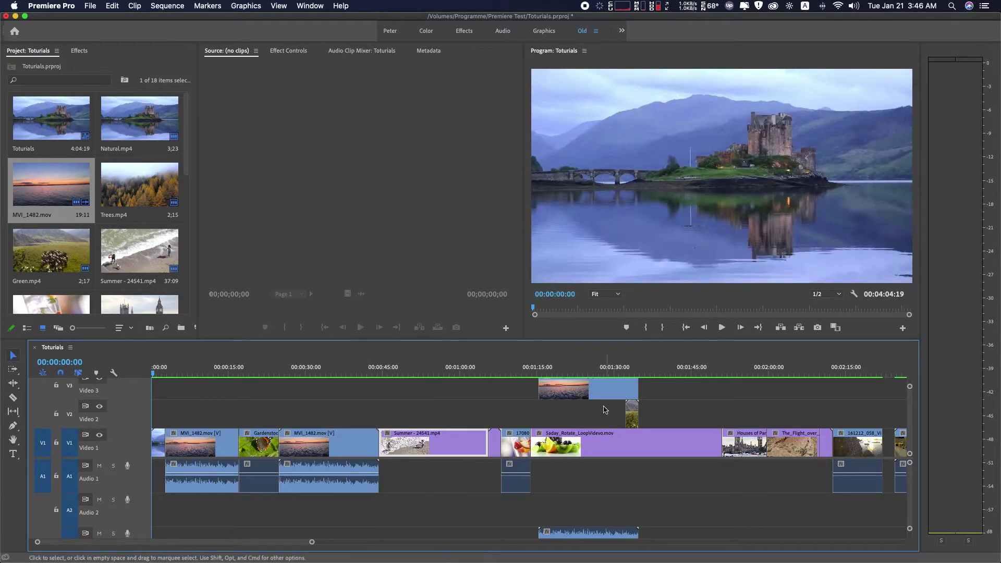
# Step: Drop MVI_1482 from Video 3 to Video 2 and settle the small clip on Video 2 just before it
pyautogui.moveTo(632, 412); pyautogui.dragTo(509, 409)
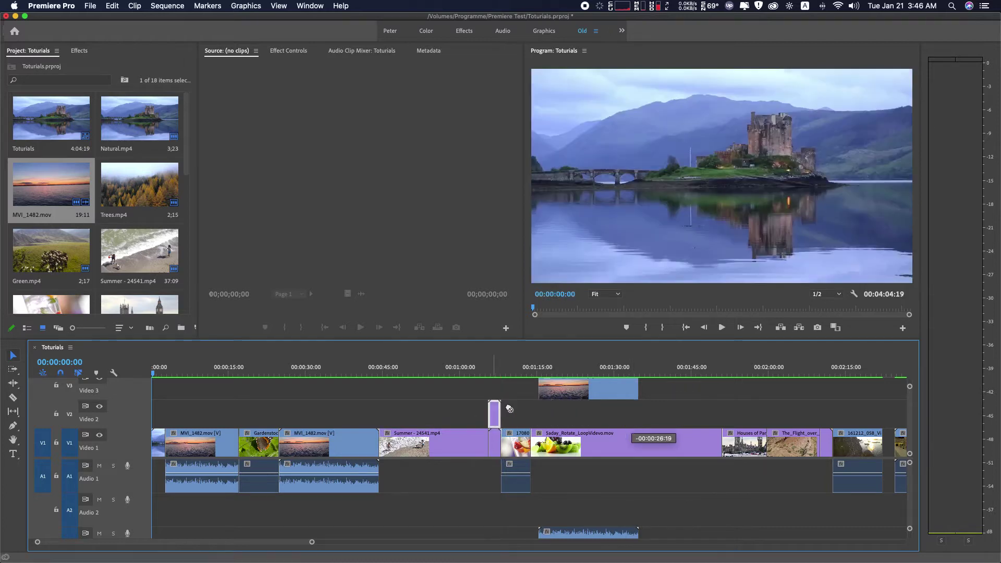
pyautogui.moveTo(599, 388); pyautogui.dragTo(599, 414)
pyautogui.click(494, 410)
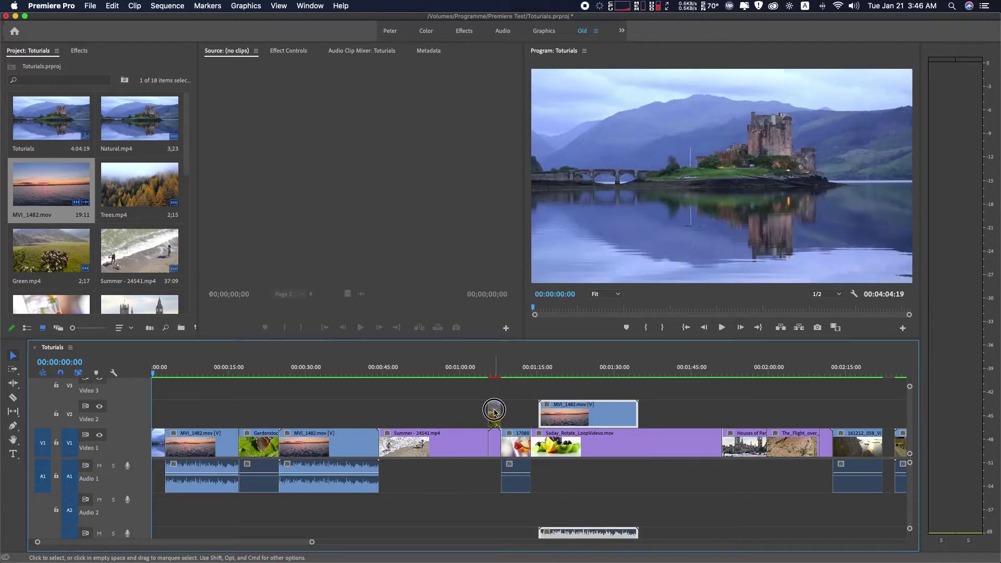
pyautogui.moveTo(494, 410); pyautogui.dragTo(494, 388)
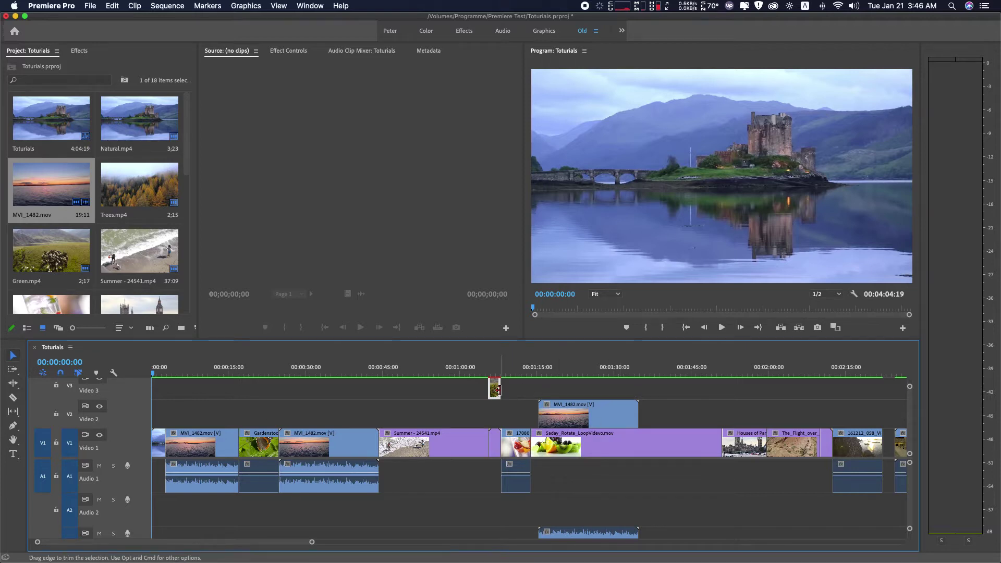
pyautogui.moveTo(495, 390); pyautogui.dragTo(495, 415)
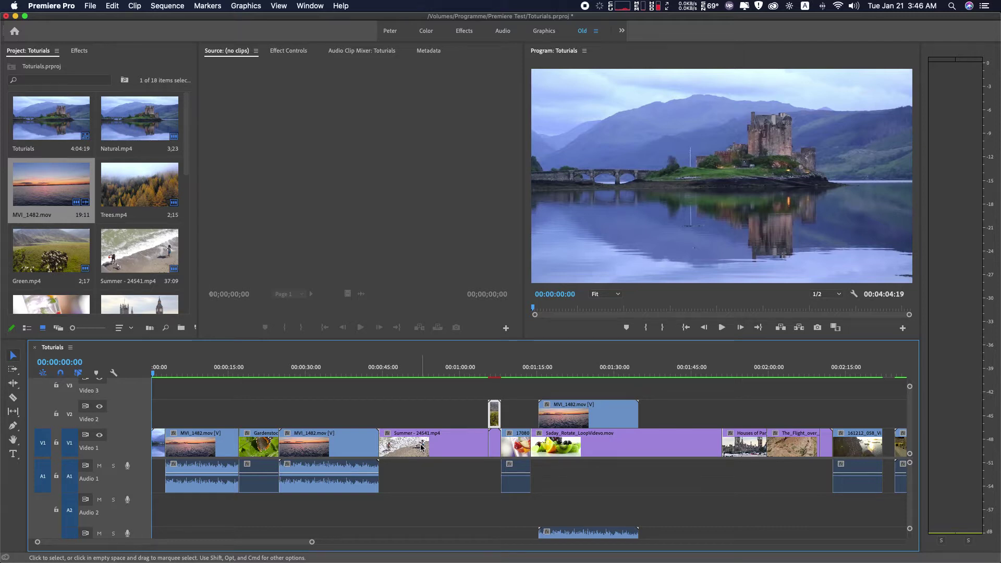
pyautogui.moveTo(421, 446)
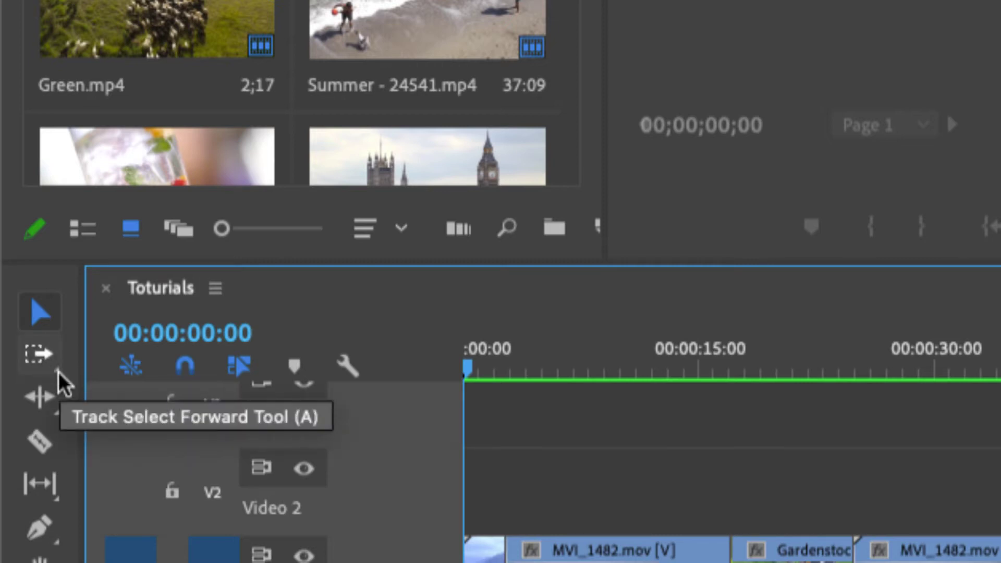
# Step: Choose the Track Select Forward Tool (A) from the Tools panel and close its flyout
pyautogui.click(41, 361)
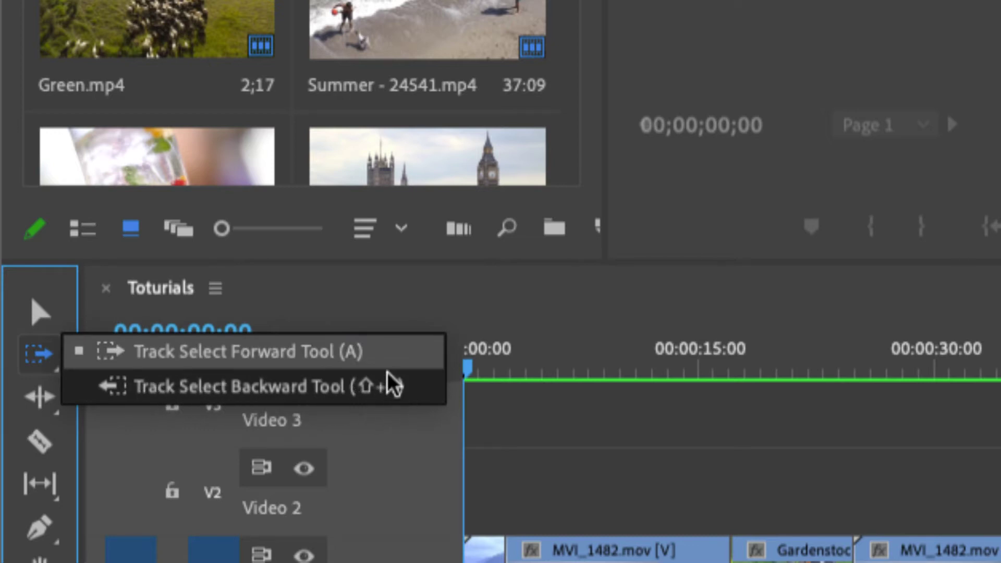
pyautogui.click(218, 349)
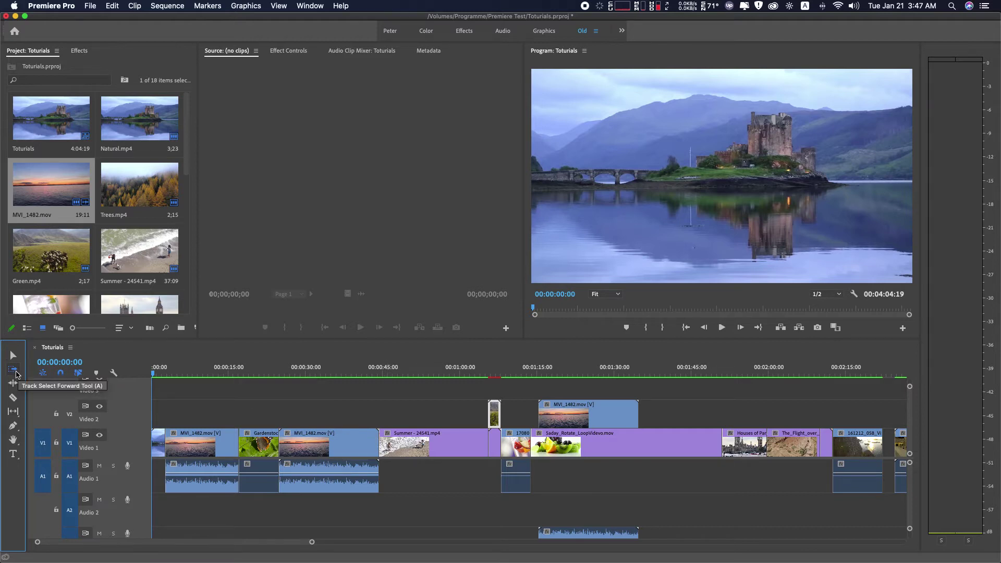
# Step: Select Summer and every later clip, and push them right to open a gap on Video 1
pyautogui.click(401, 446)
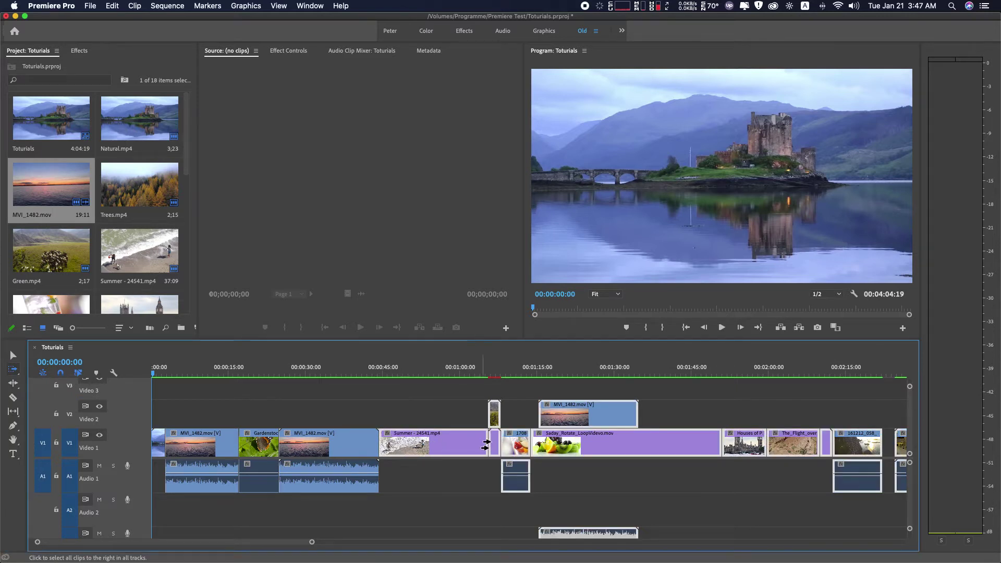
pyautogui.hscroll(5, 536, 483)
pyautogui.hscroll(5, 536, 483)
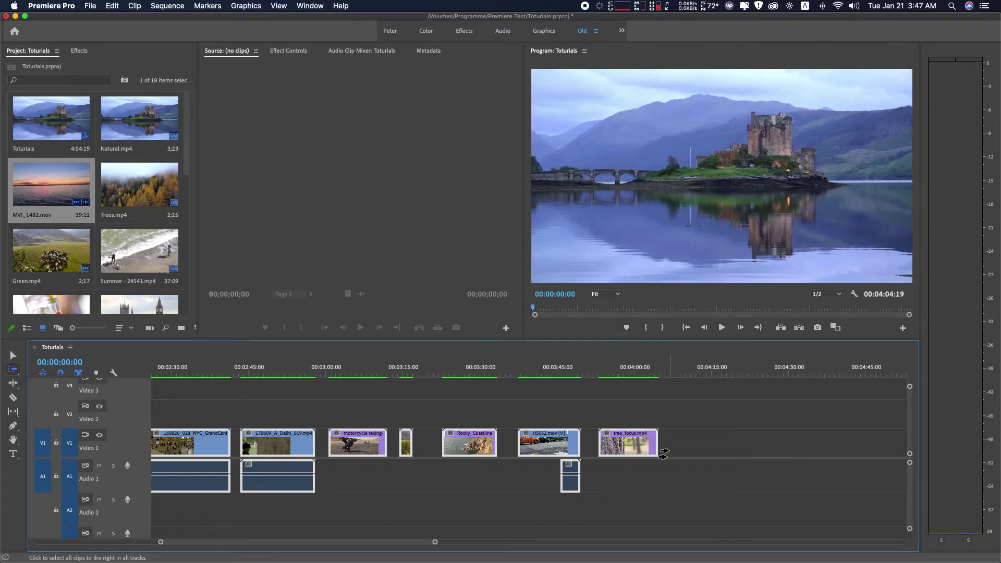
pyautogui.scroll(10, 660, 454)
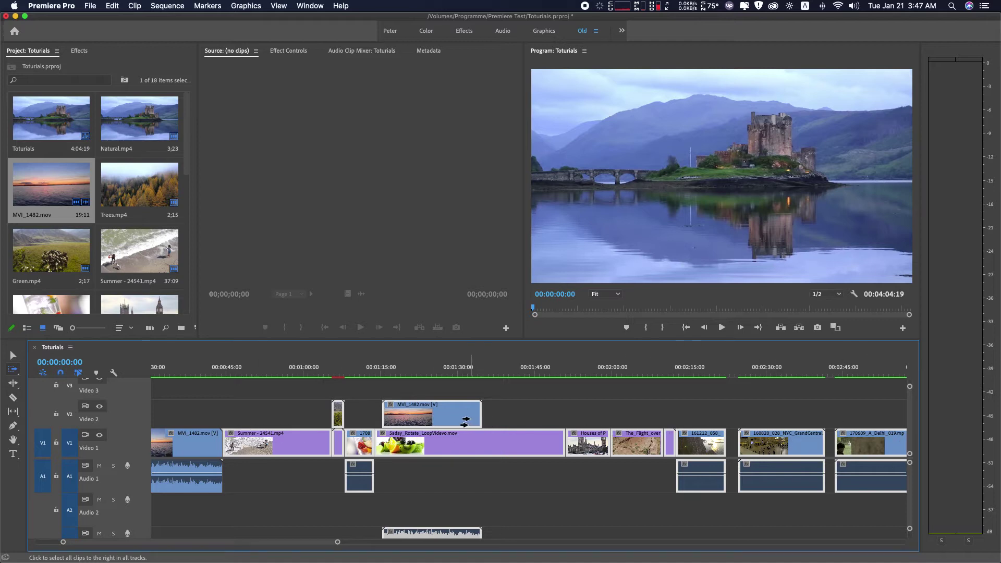
pyautogui.scroll(2, 458, 425)
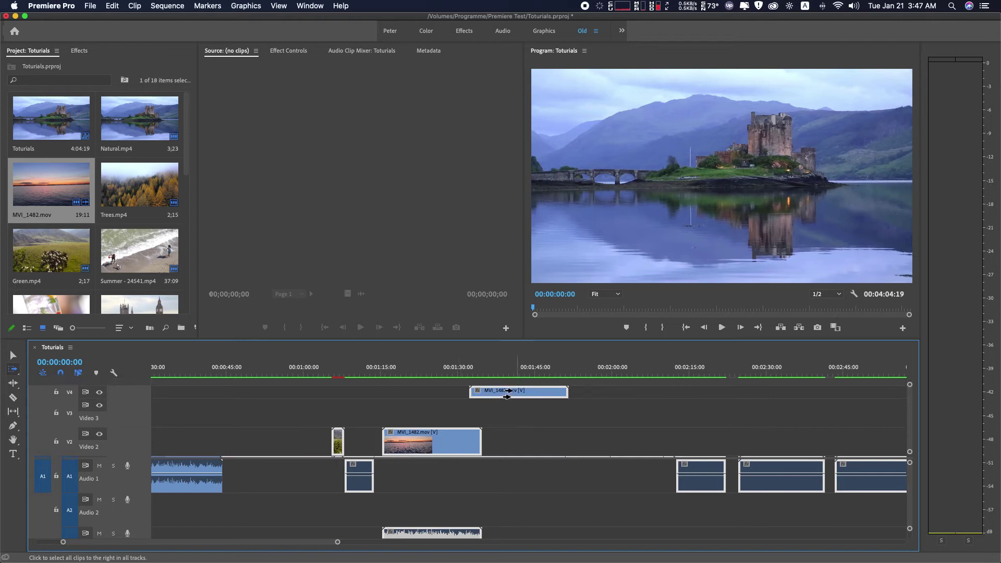
pyautogui.scroll(-2, 522, 395)
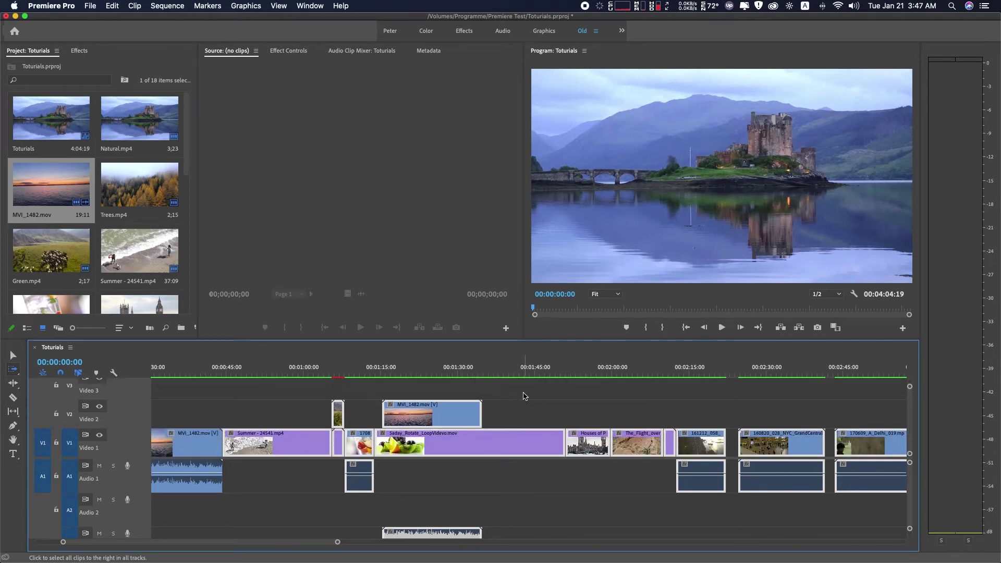
pyautogui.hscroll(-2, 522, 395)
pyautogui.moveTo(281, 441); pyautogui.dragTo(456, 443)
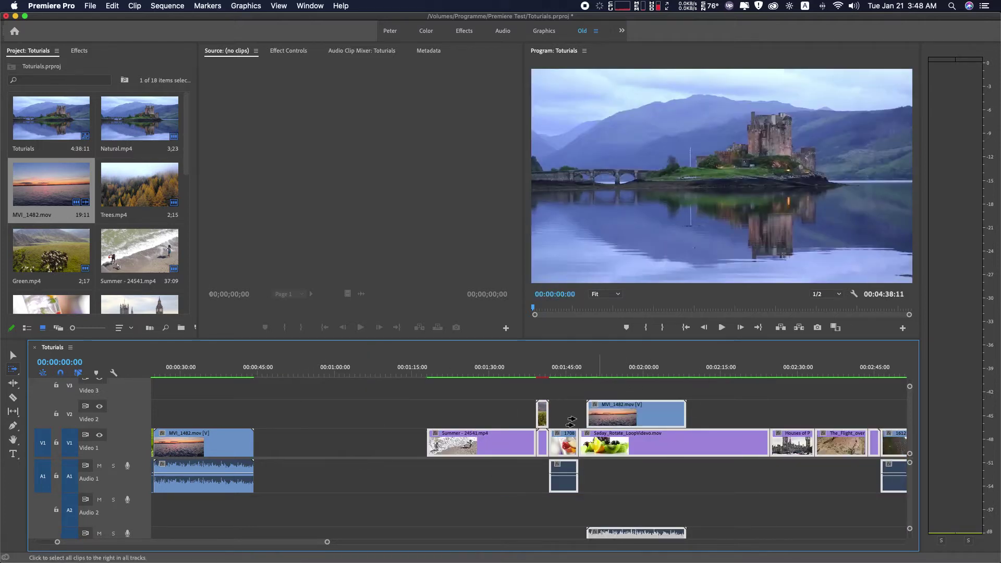
# Step: Drop Green.mp4 from the Project panel into the gap, then slide Summer and later clips left to close it
pyautogui.click(13, 355)
pyautogui.scroll(-2, 68, 266)
pyautogui.moveTo(42, 187)
pyautogui.mouseDown()
pyautogui.moveTo(314, 447)
pyautogui.moveTo(255, 447)
pyautogui.mouseUp()
pyautogui.click(13, 369)
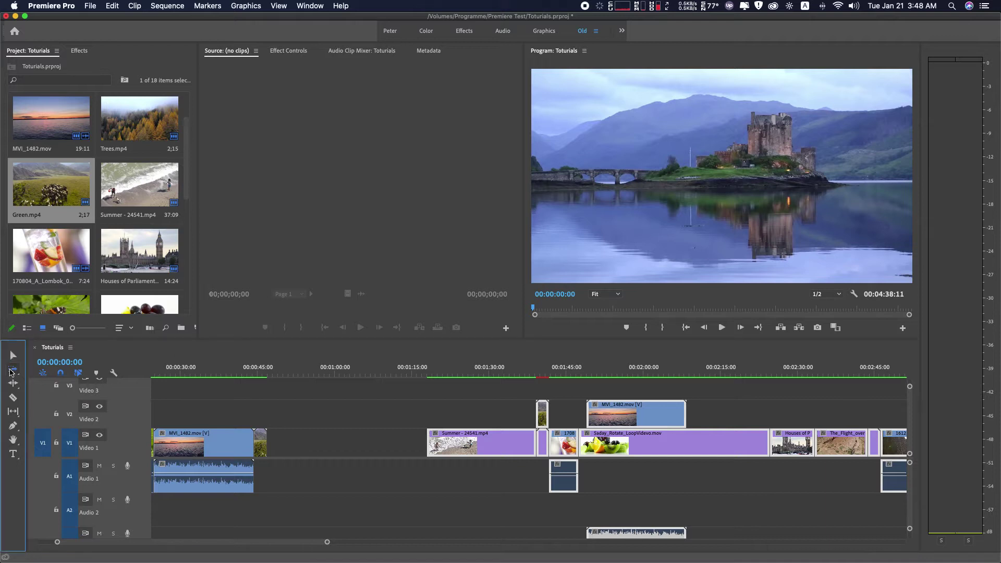
pyautogui.moveTo(472, 447); pyautogui.dragTo(320, 447)
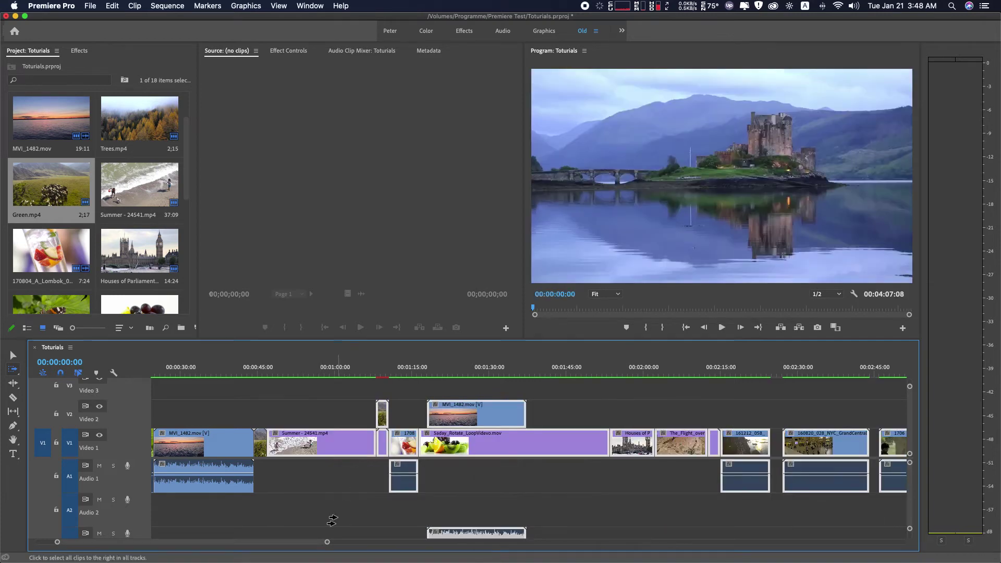
pyautogui.scroll(3, 330, 520)
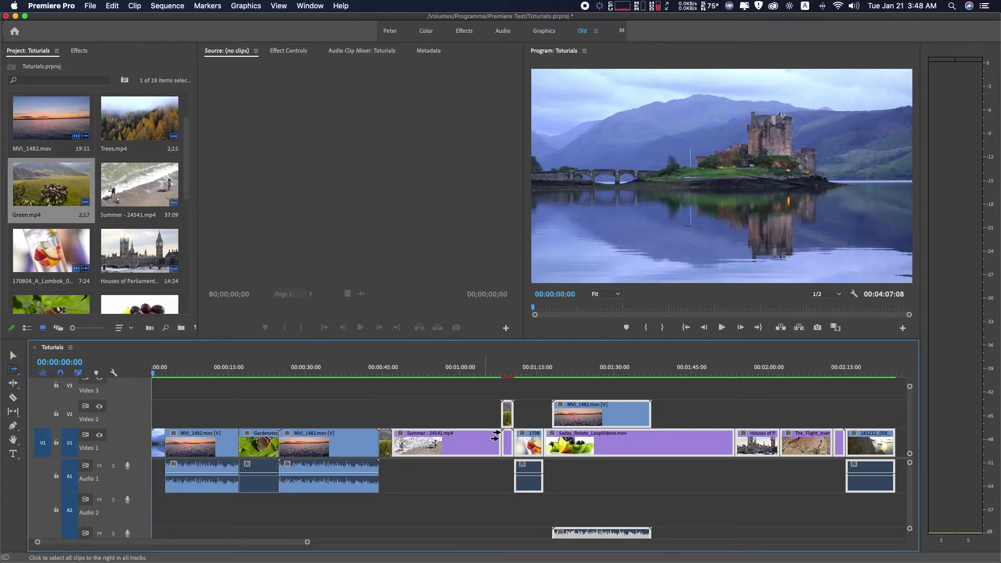
pyautogui.scroll(2, 518, 451)
pyautogui.scroll(-2, 665, 426)
pyautogui.press('shift')
pyautogui.click(415, 444)
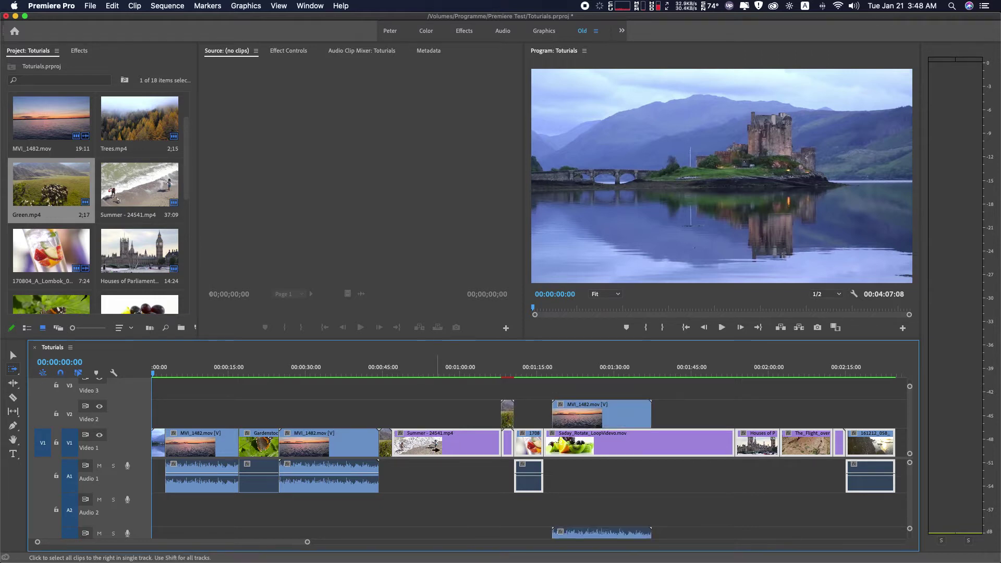
pyautogui.click(423, 446)
pyautogui.moveTo(423, 445); pyautogui.dragTo(603, 446)
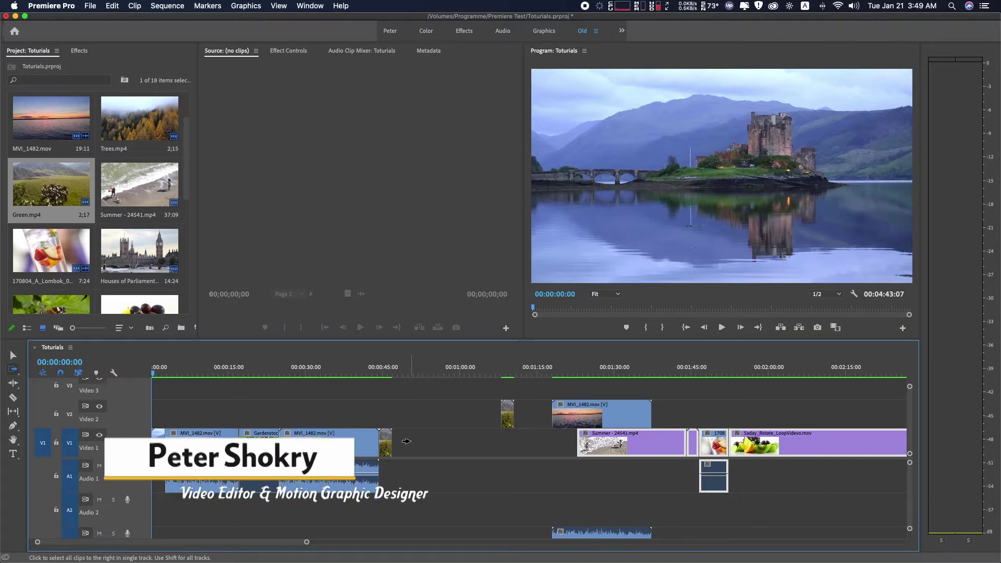
pyautogui.click(637, 443)
pyautogui.moveTo(637, 443); pyautogui.dragTo(459, 449)
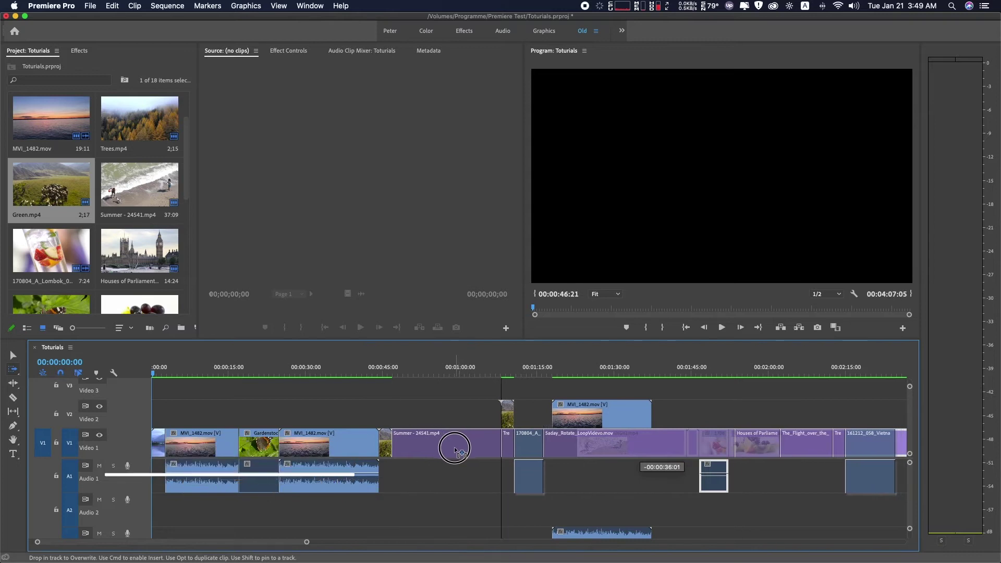
pyautogui.moveTo(458, 448); pyautogui.dragTo(458, 448)
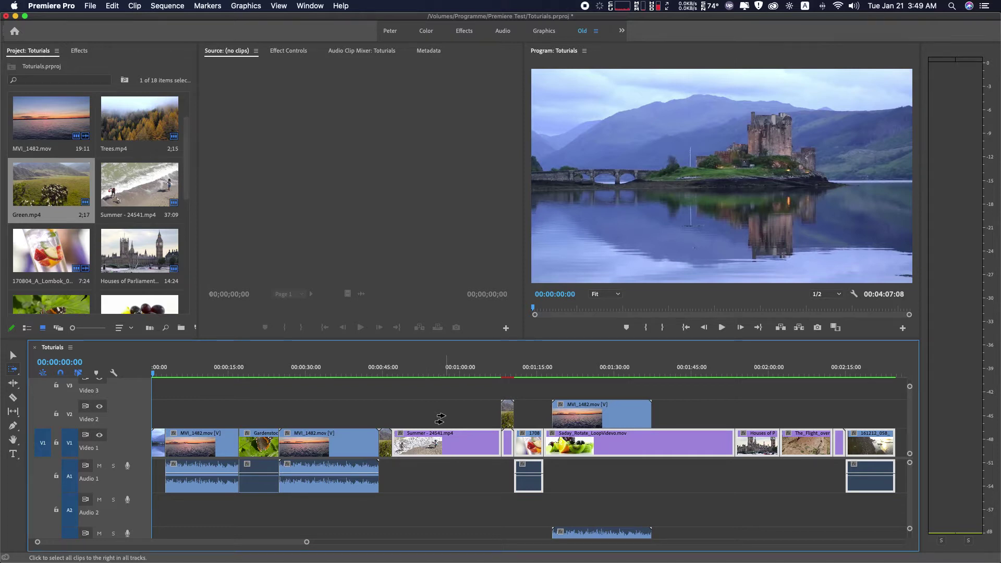
pyautogui.press('-')
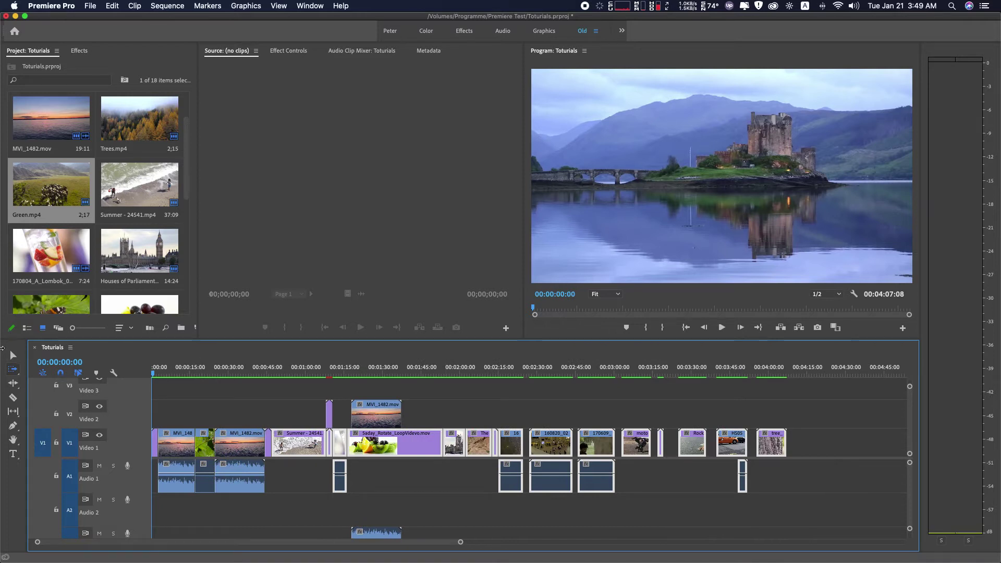
# Step: With the Track Select Backward tool, select all clips before a point and test-drag them later and back
pyautogui.click(13, 370)
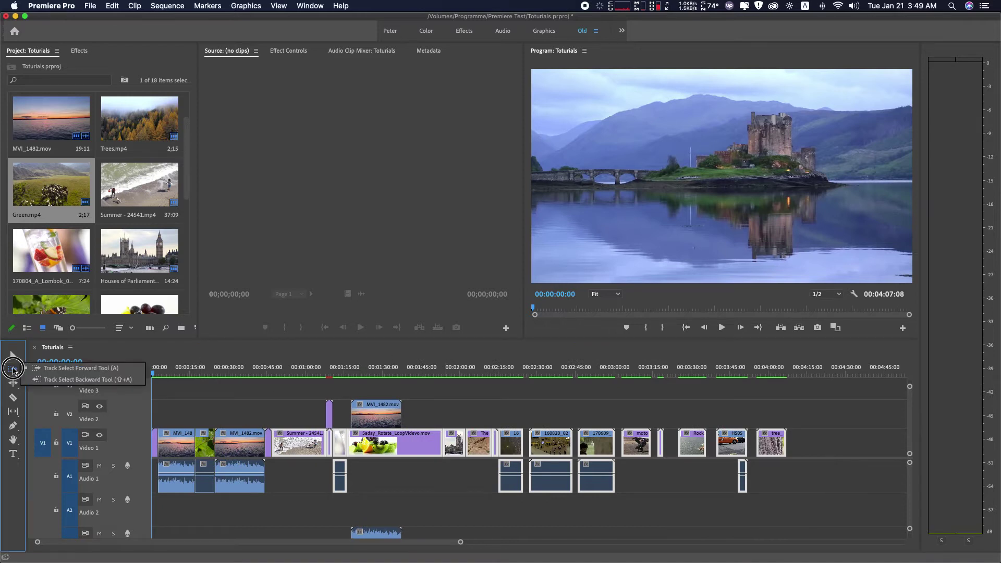
pyautogui.click(52, 381)
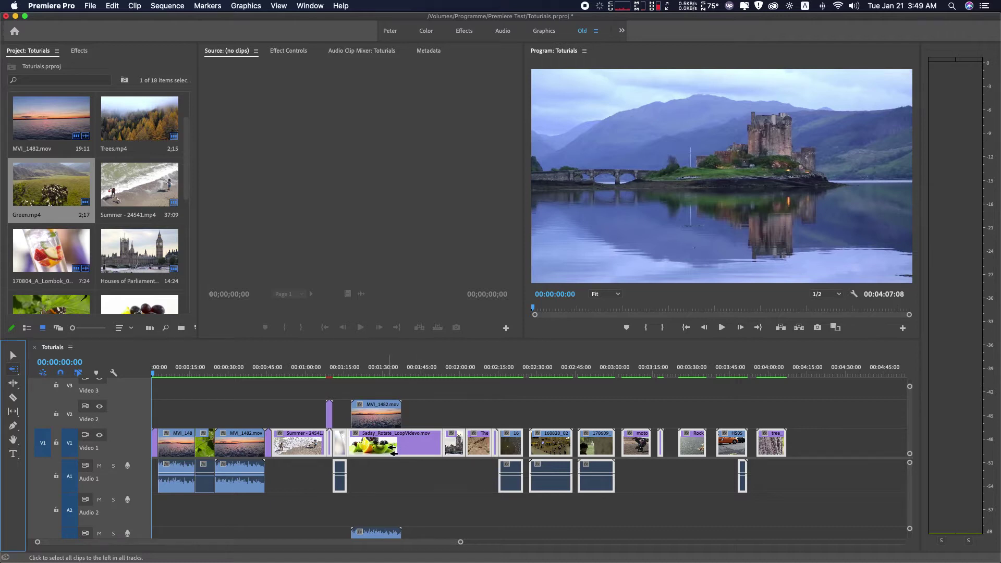
pyautogui.click(376, 447)
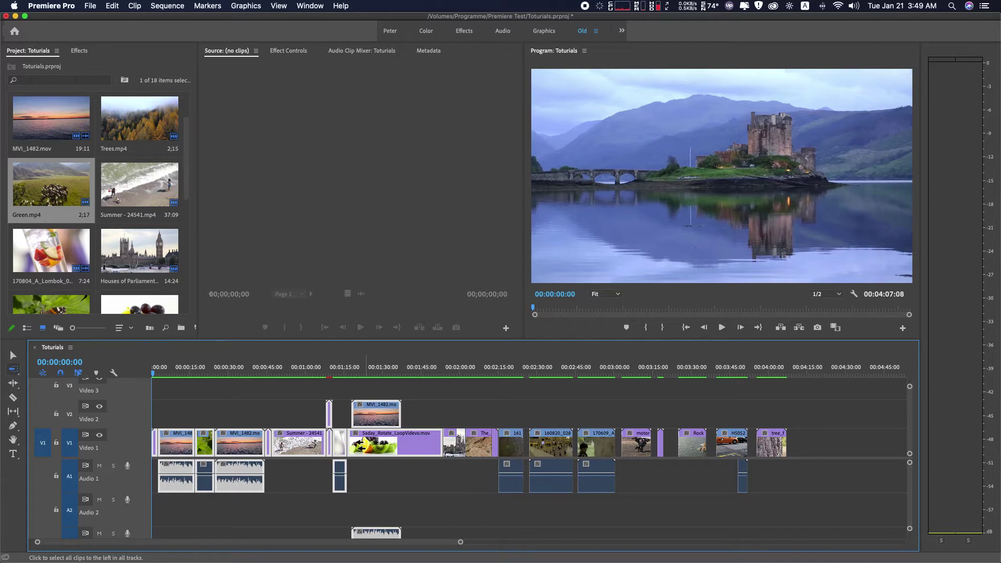
pyautogui.moveTo(441, 460)
pyautogui.mouseDown()
pyautogui.moveTo(925, 401)
pyautogui.moveTo(828, 412)
pyautogui.mouseUp()
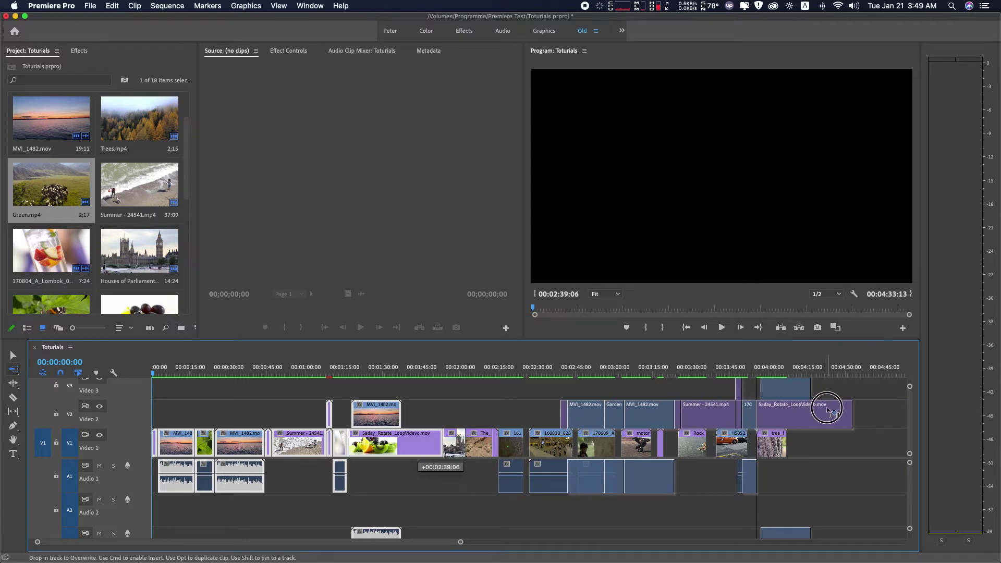
pyautogui.moveTo(828, 412)
pyautogui.mouseDown()
pyautogui.moveTo(394, 406)
pyautogui.moveTo(389, 417)
pyautogui.mouseUp()
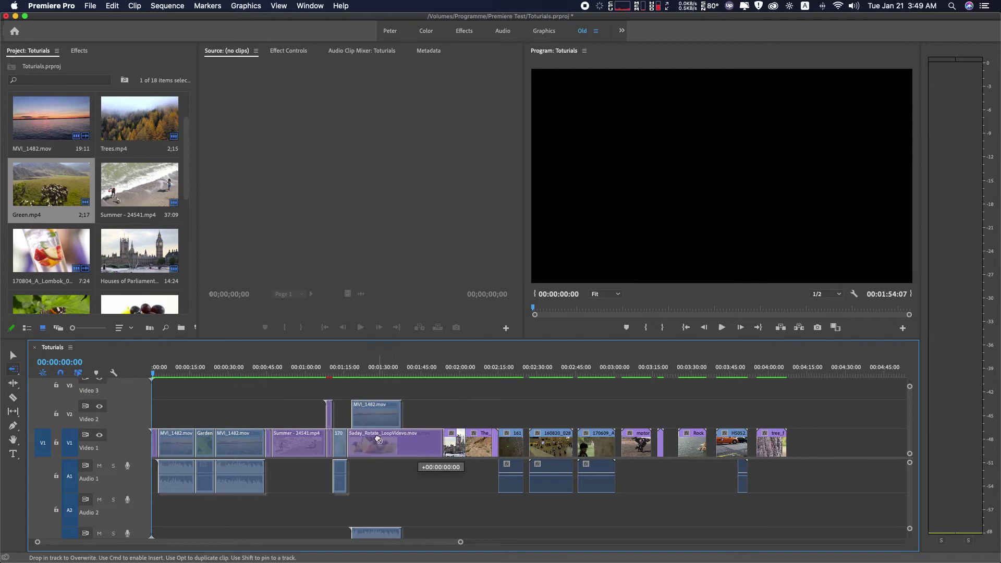
# Step: Zoom the timeline out, drag the selected clips to about 9:15 and back, then undo the move
pyautogui.press('-')
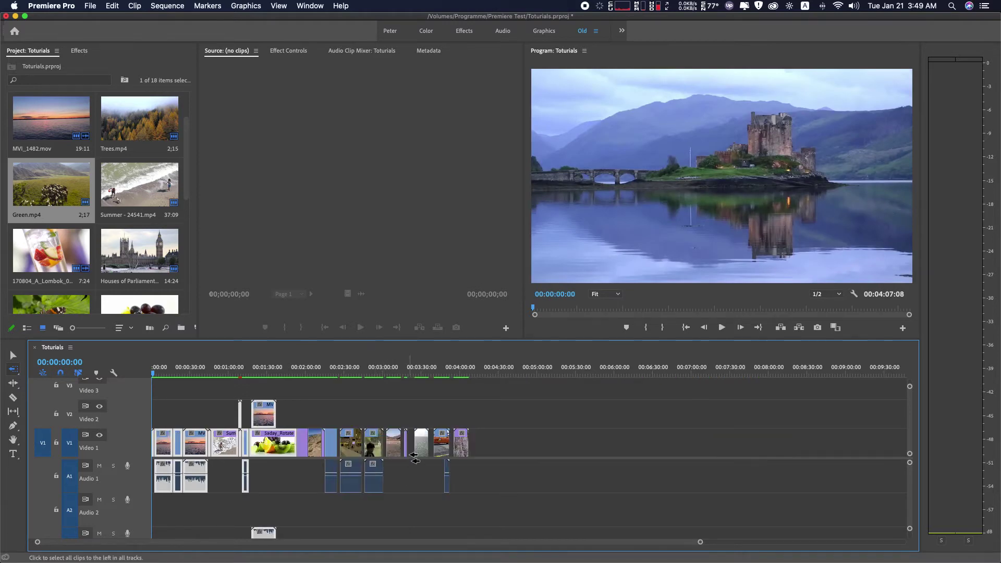
pyautogui.press('-')
pyautogui.click(225, 442)
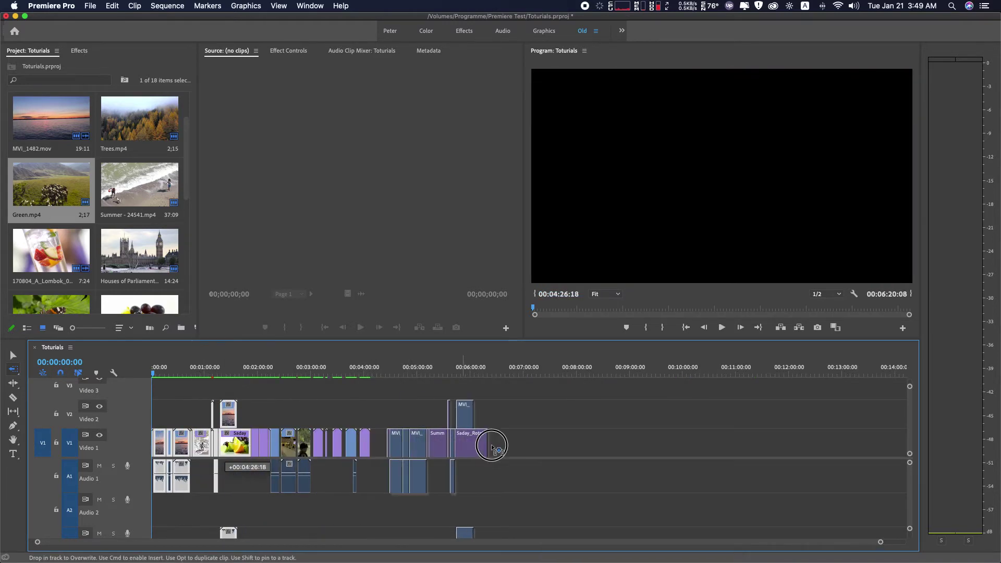
pyautogui.moveTo(225, 442); pyautogui.dragTo(717, 443)
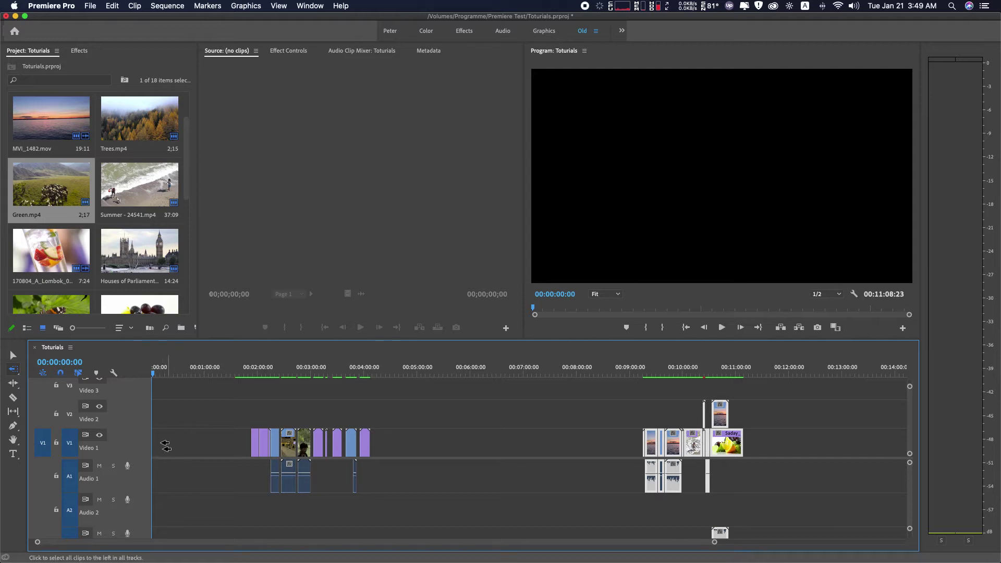
pyautogui.moveTo(731, 443); pyautogui.dragTo(515, 451)
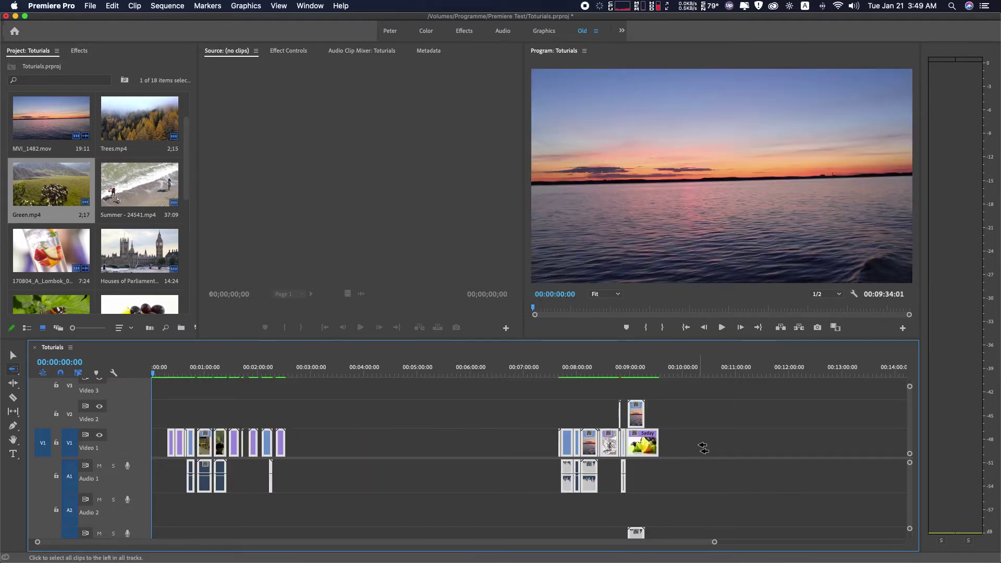
pyautogui.press('super+z')
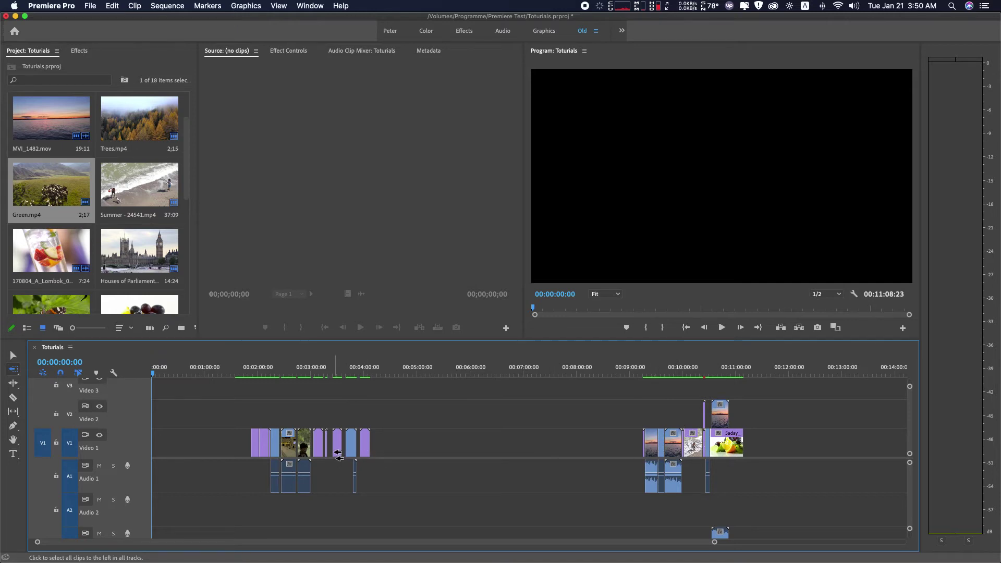
# Step: Marquee-select the right-hand clips with the Selection tool and drag them to the sequence start
pyautogui.click(13, 355)
pyautogui.moveTo(784, 420); pyautogui.dragTo(560, 545)
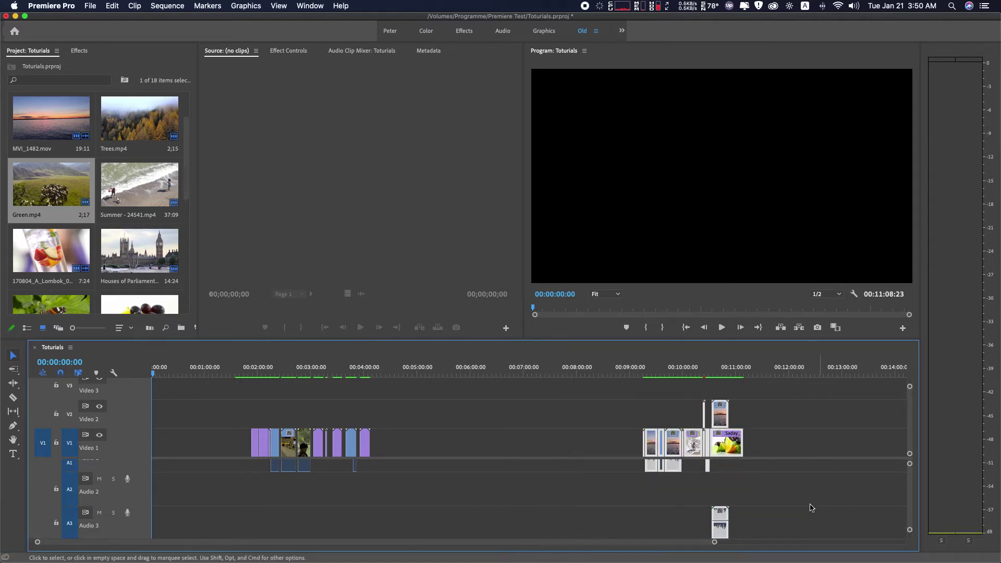
pyautogui.moveTo(728, 451); pyautogui.dragTo(236, 444)
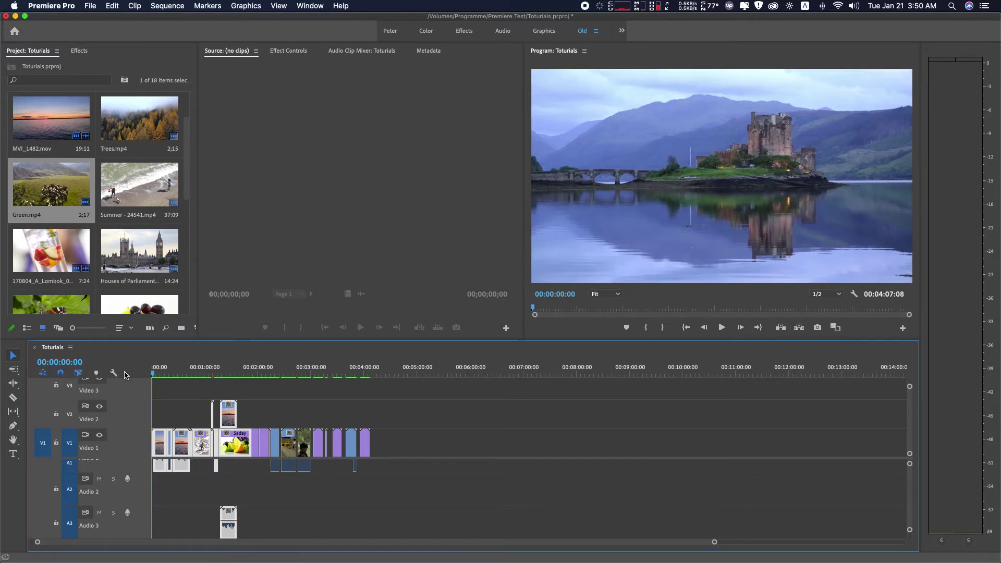
# Step: Fit the whole sequence in the timeline, deselect all clips, and return to the Selection tool
pyautogui.press('\\')
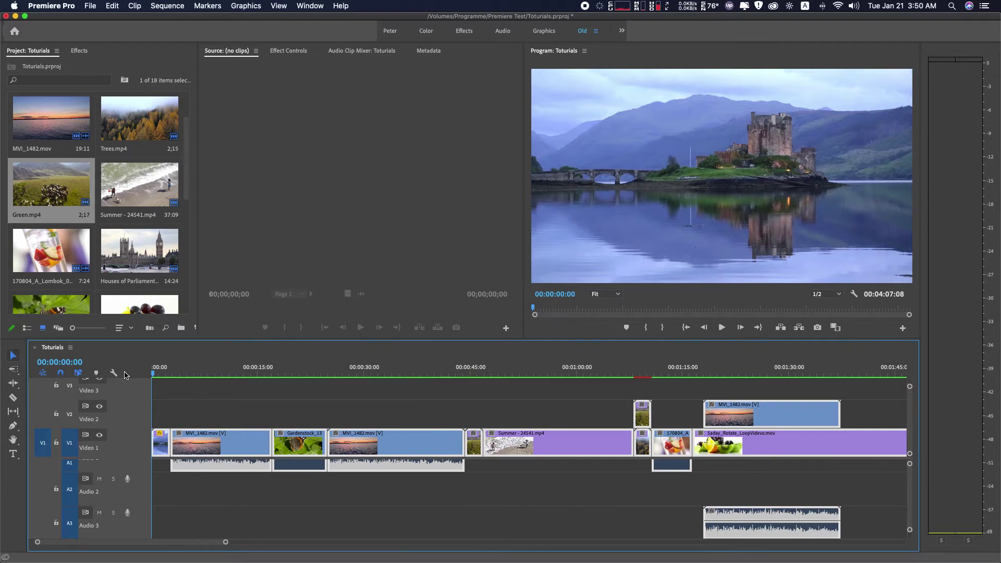
pyautogui.click(203, 396)
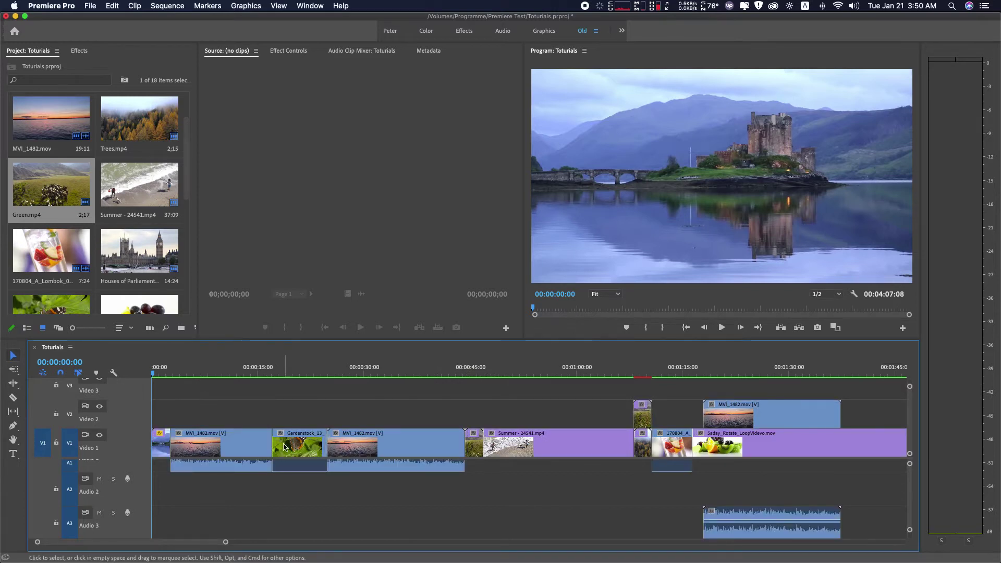
pyautogui.moveTo(17, 388); pyautogui.dragTo(85, 386)
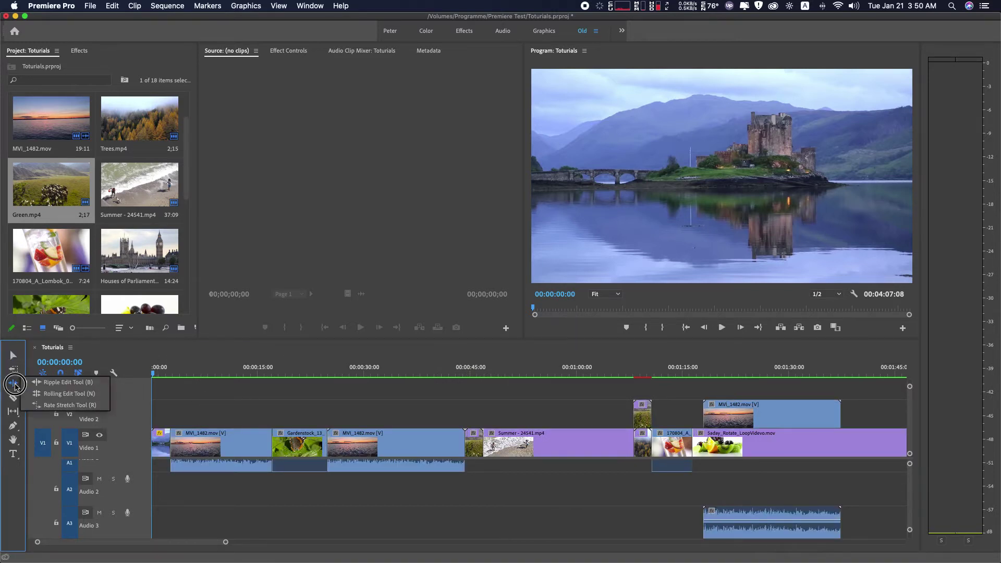
pyautogui.click(81, 386)
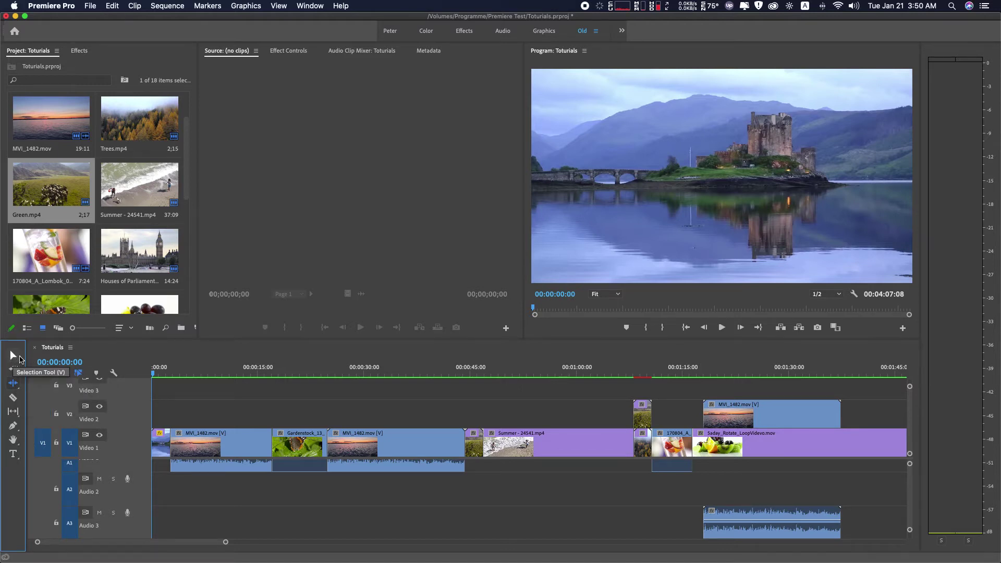
pyautogui.click(13, 356)
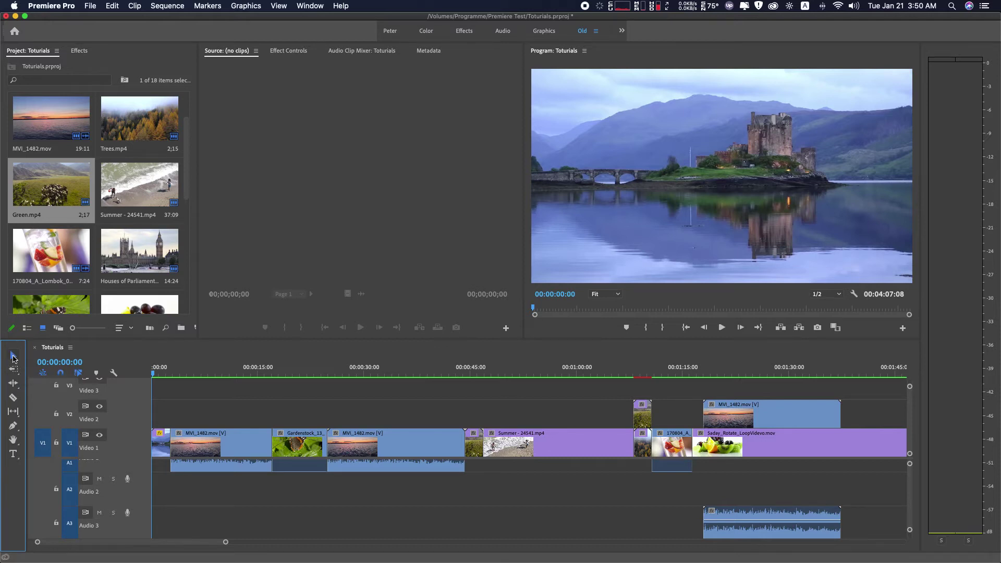
# Step: Trim the end of Gardenstock shorter and select the resulting gap before MVI_1482
pyautogui.click(299, 445)
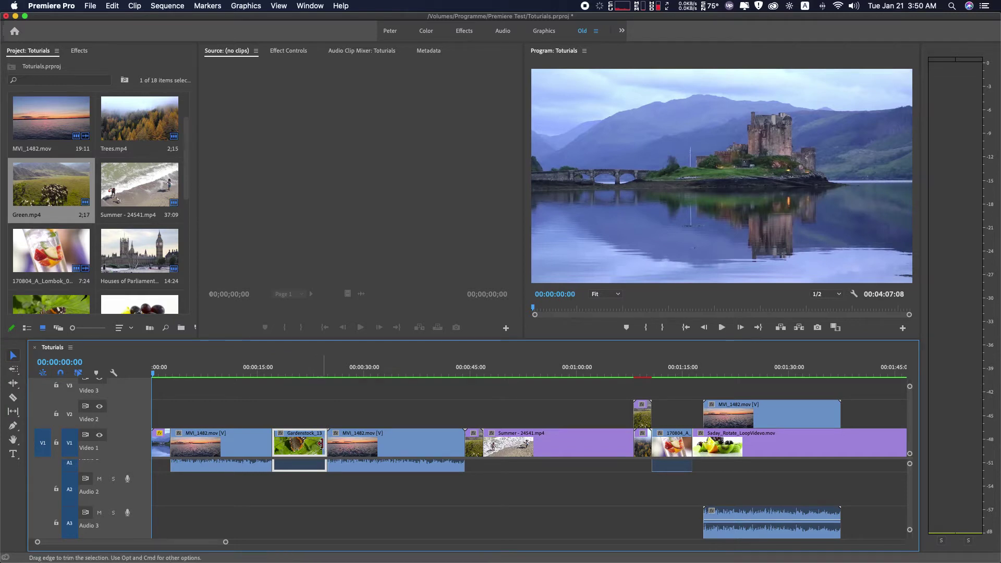
pyautogui.moveTo(325, 444); pyautogui.dragTo(313, 444)
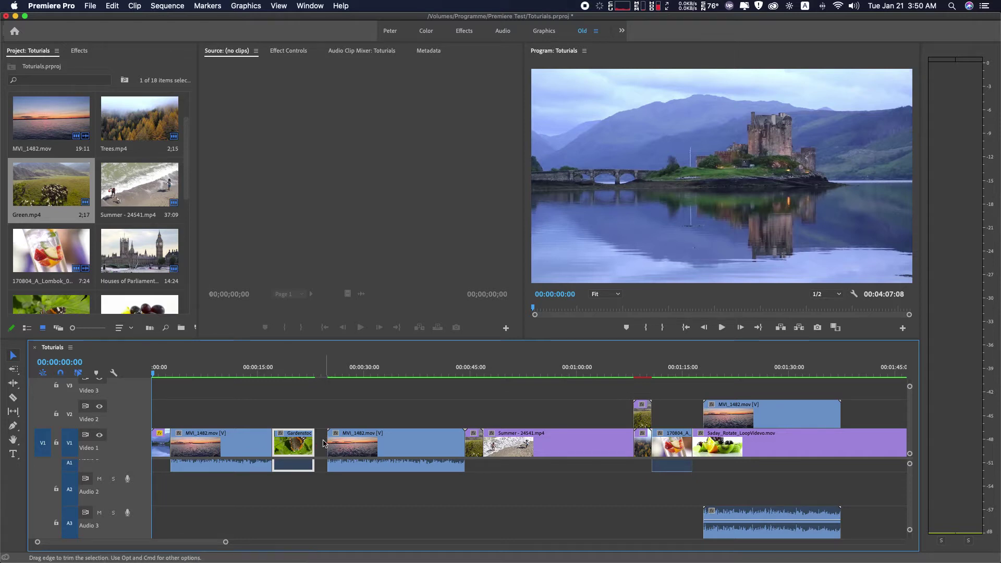
pyautogui.click(321, 446)
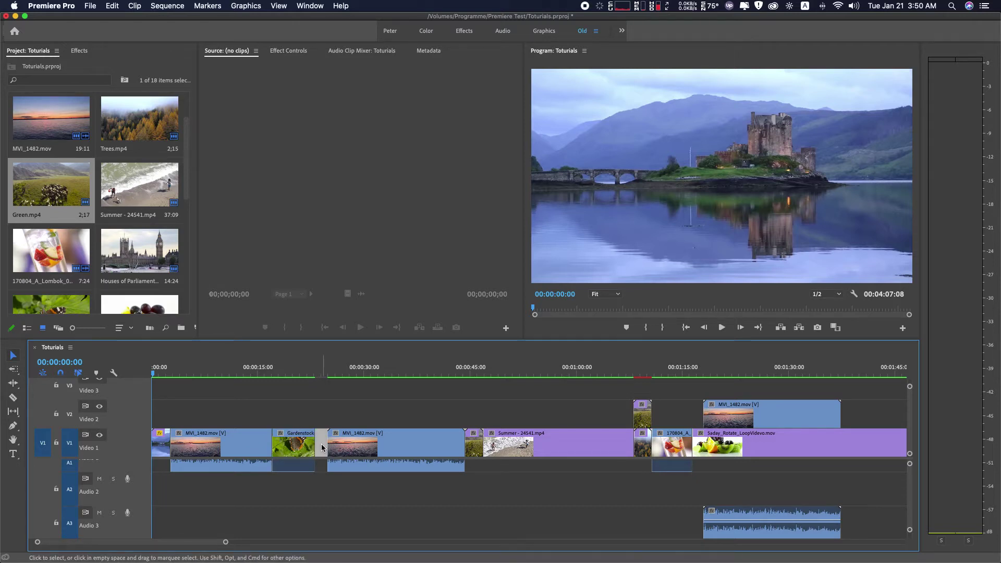
# Step: Ripple-delete the gap, nudge MVI_1482 slightly later, and shorten its end
pyautogui.press('Delete')
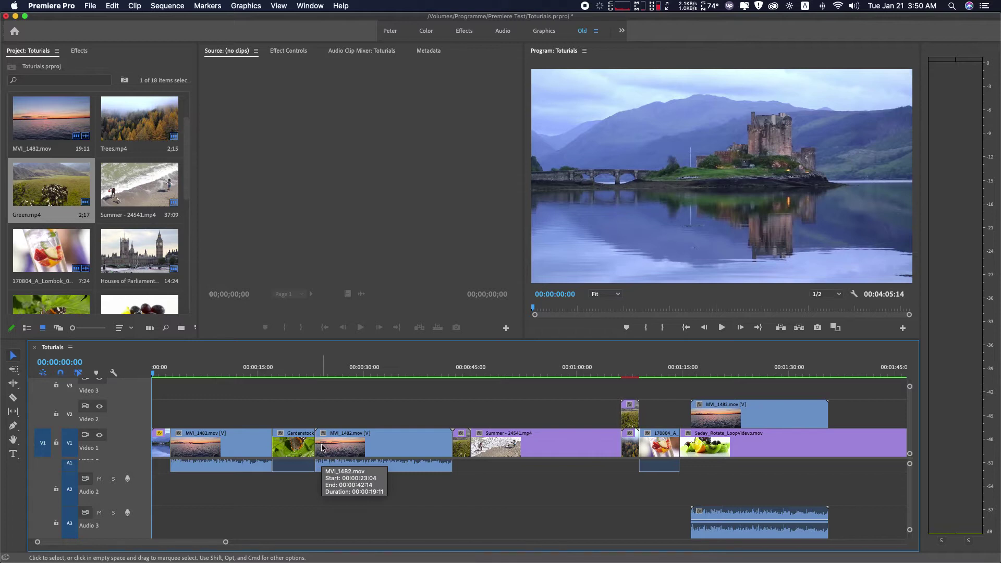
pyautogui.moveTo(321, 446); pyautogui.dragTo(336, 446)
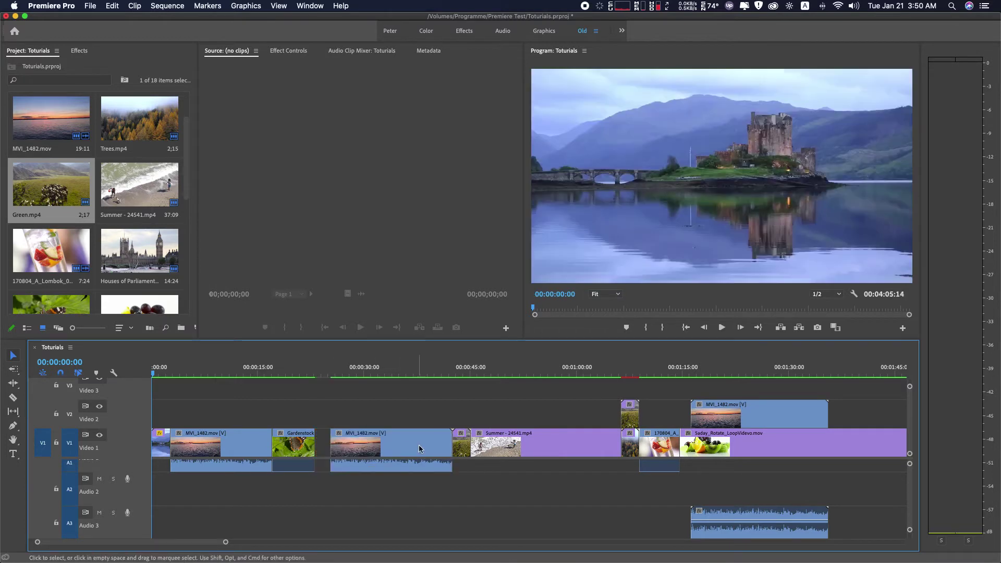
pyautogui.moveTo(451, 442); pyautogui.dragTo(433, 443)
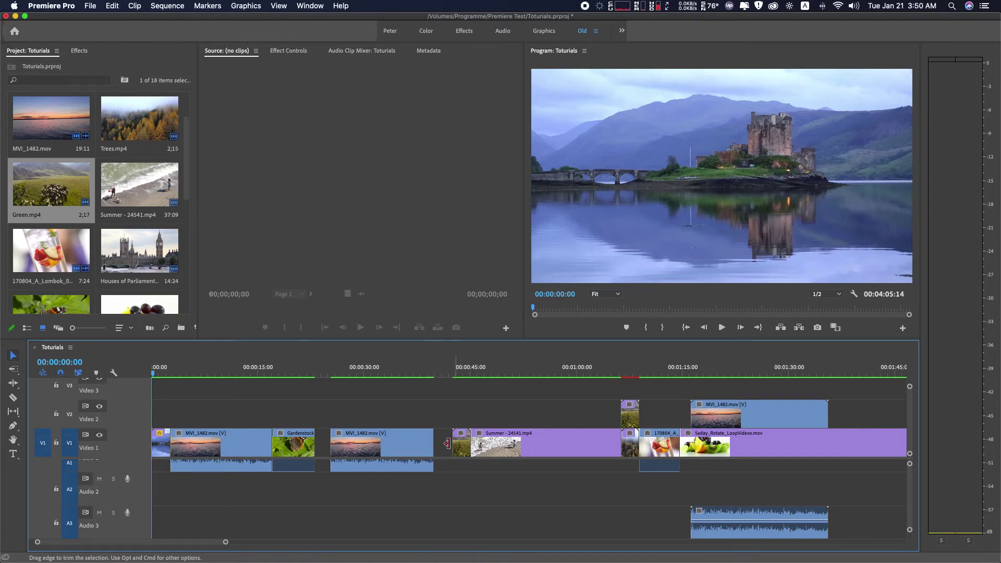
# Step: Delete the gaps after Gardenstock and between MVI_1482 and Green, bringing the sequence to 4:00:18
pyautogui.click(324, 449)
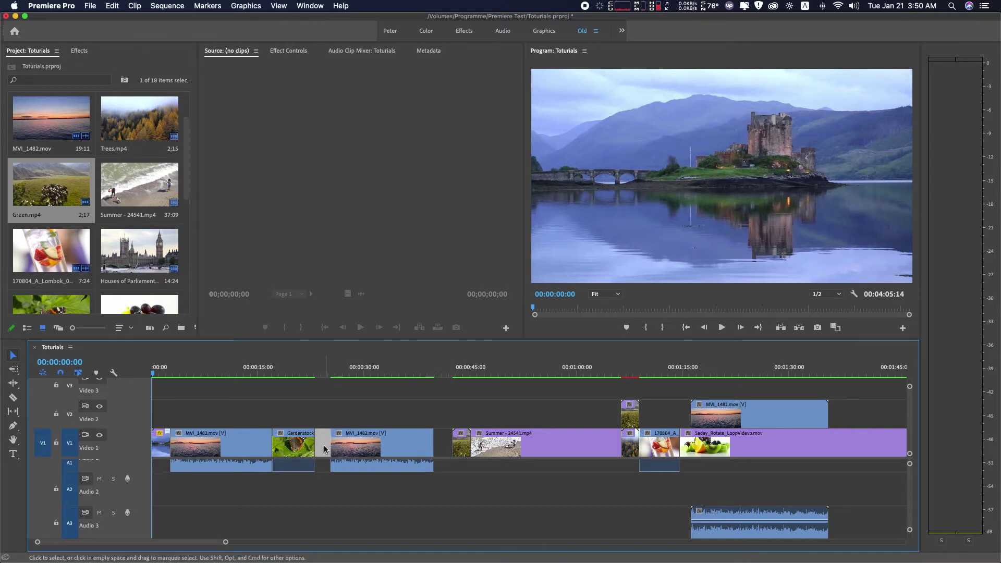
pyautogui.press('Delete')
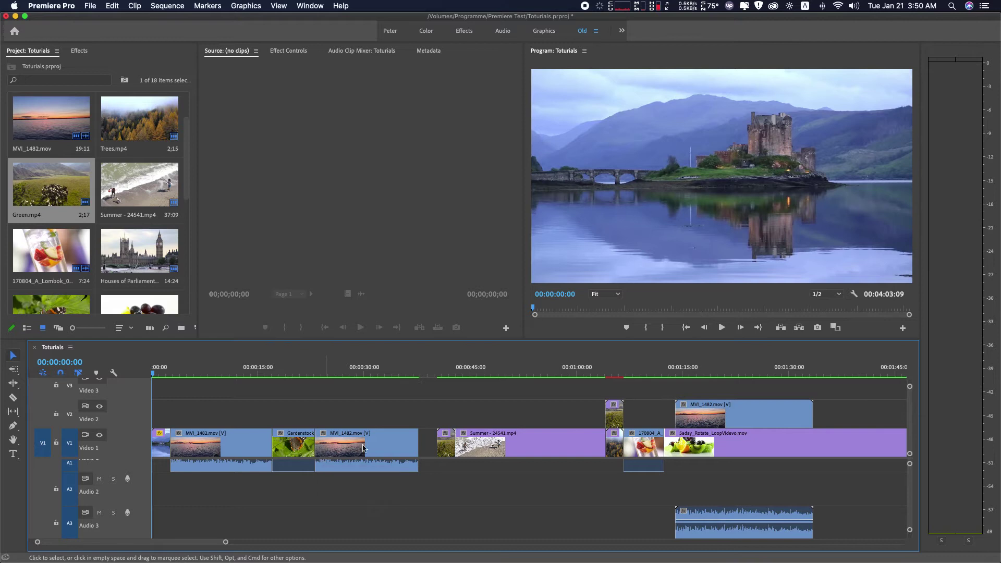
pyautogui.click(428, 449)
pyautogui.press('Delete')
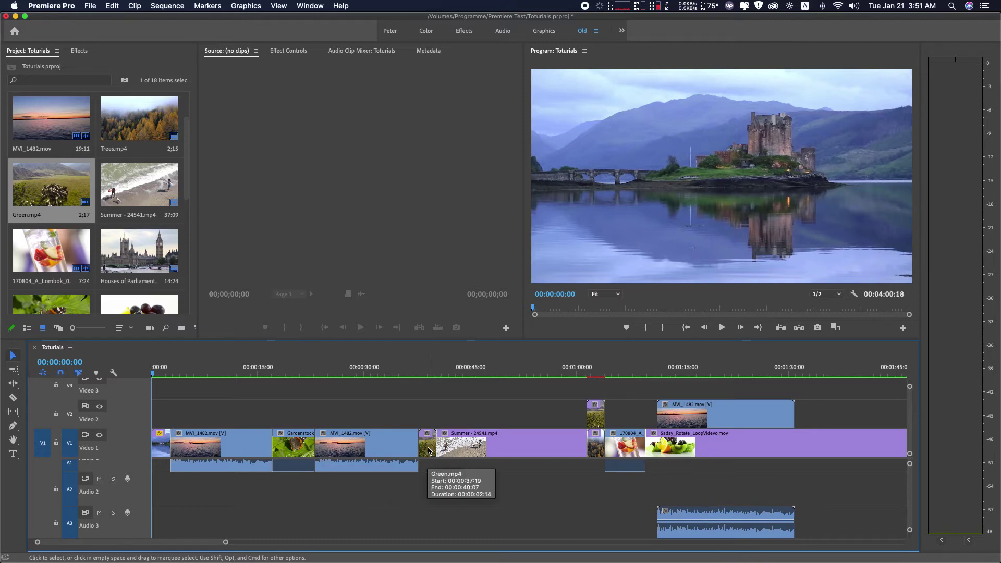
pyautogui.click(13, 383)
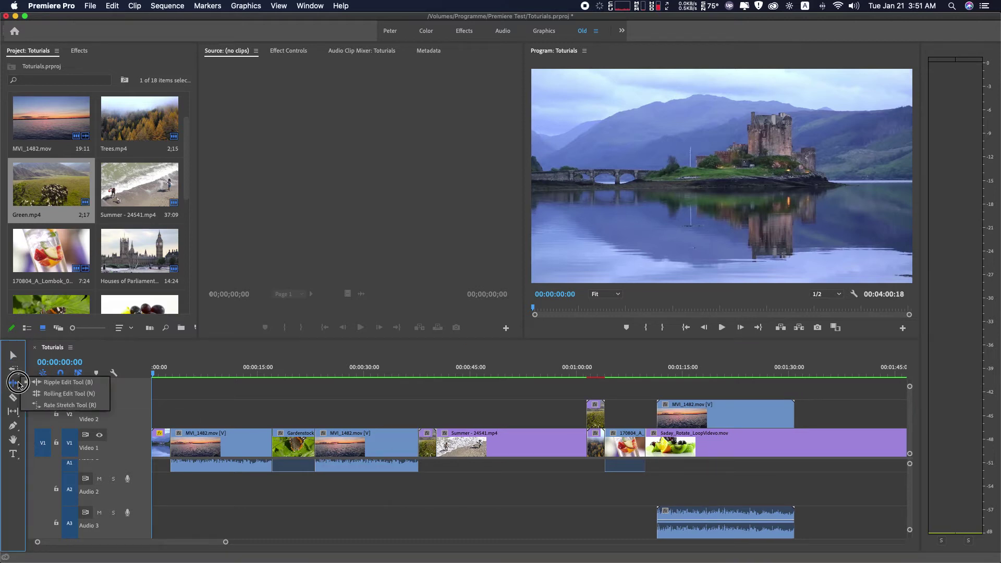
# Step: With the Ripple Edit Tool (B), trim MVI_1482's out-point left twice so the sequence runs 3:56:04
pyautogui.click(48, 382)
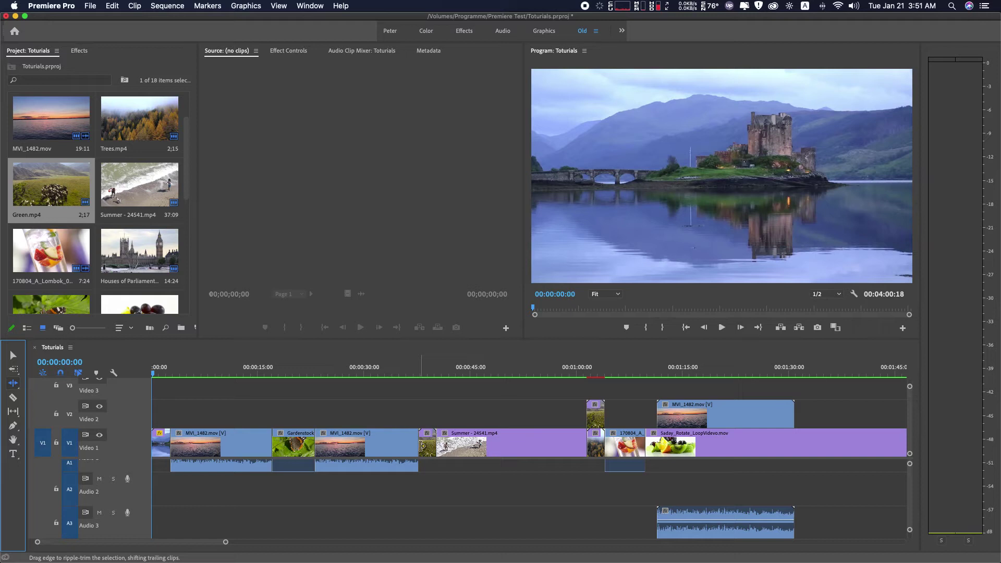
pyautogui.moveTo(414, 446); pyautogui.dragTo(398, 446)
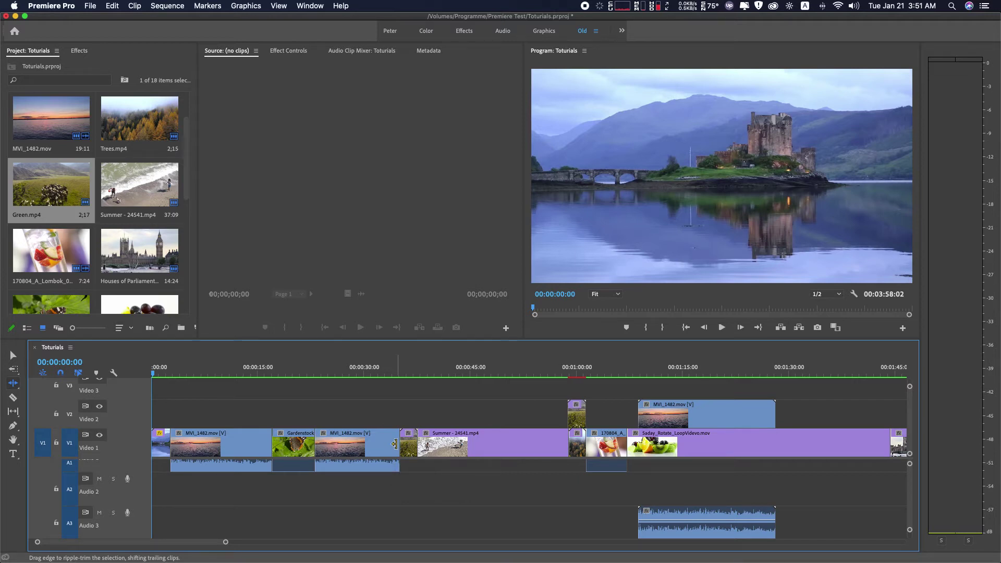
pyautogui.moveTo(394, 441); pyautogui.dragTo(386, 441)
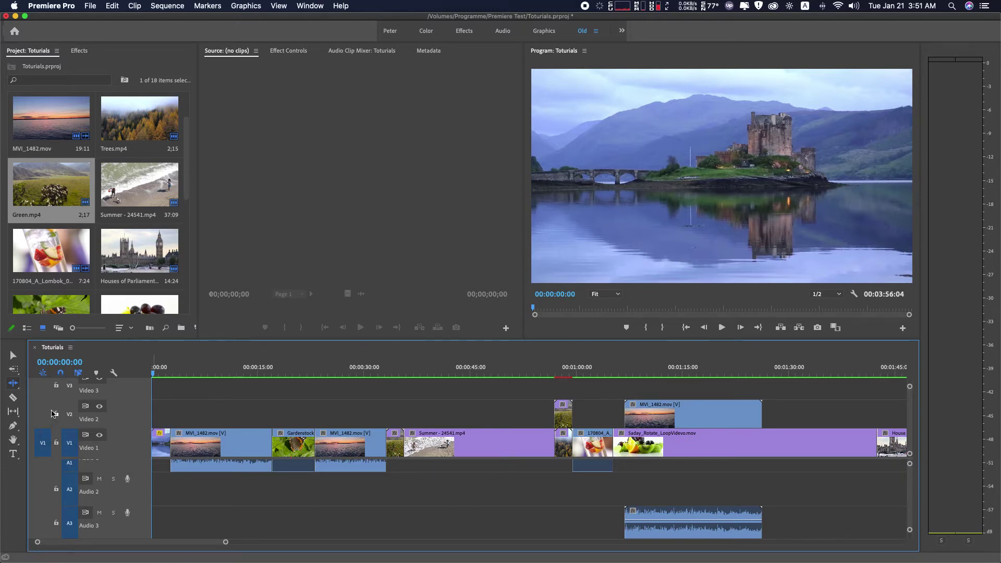
pyautogui.moveTo(13, 382); pyautogui.dragTo(49, 393)
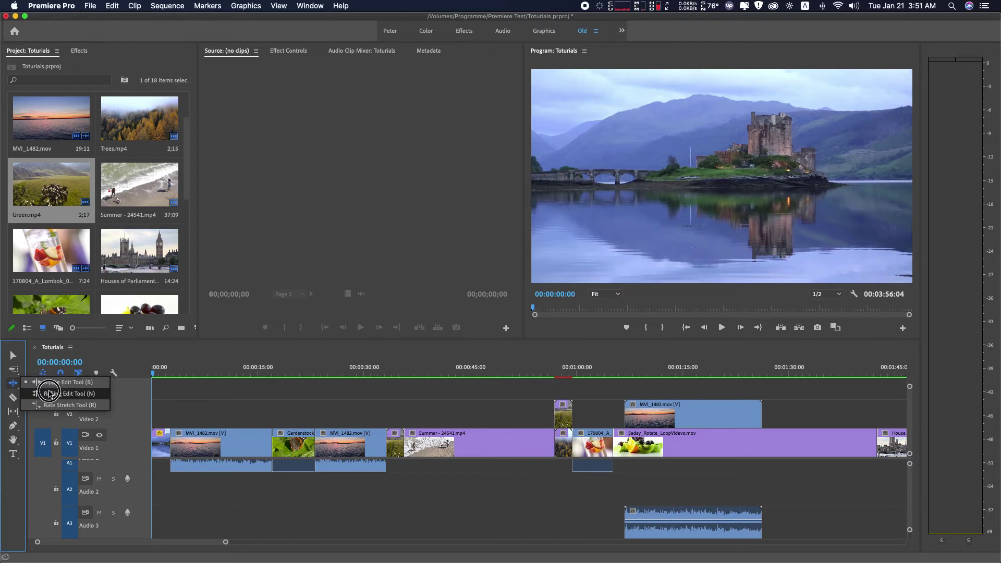
# Step: Ripple-drag Gardenstock's right edge later, pushing later clips along so the sequence runs 3:58:24
pyautogui.moveTo(49, 396); pyautogui.dragTo(56, 386)
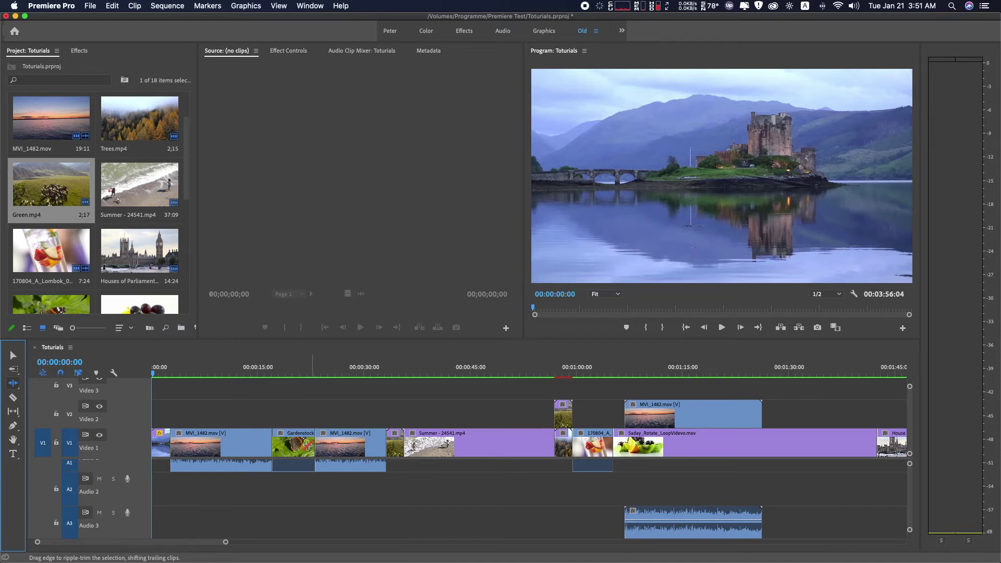
pyautogui.moveTo(313, 446); pyautogui.dragTo(331, 446)
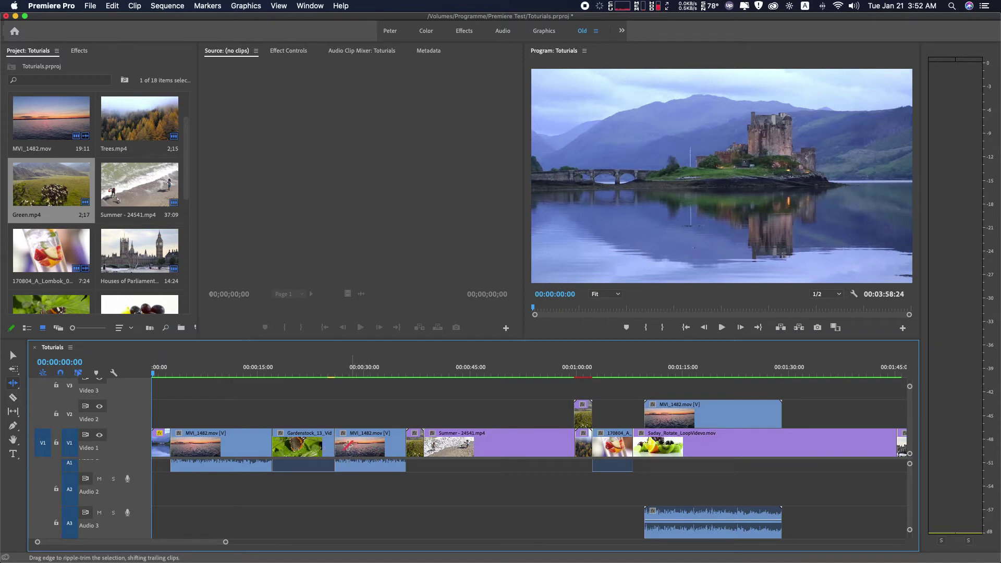
# Step: Push MVI_1482 and later clips right, retrim Gardenstock's end, and delete the gap between them
pyautogui.moveTo(13, 368); pyautogui.dragTo(52, 365)
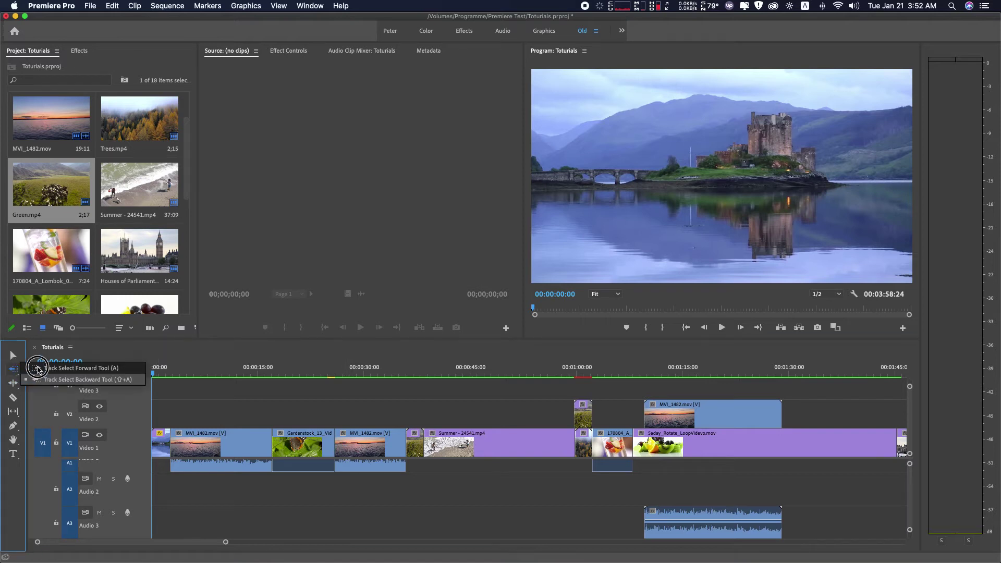
pyautogui.moveTo(373, 449); pyautogui.dragTo(401, 448)
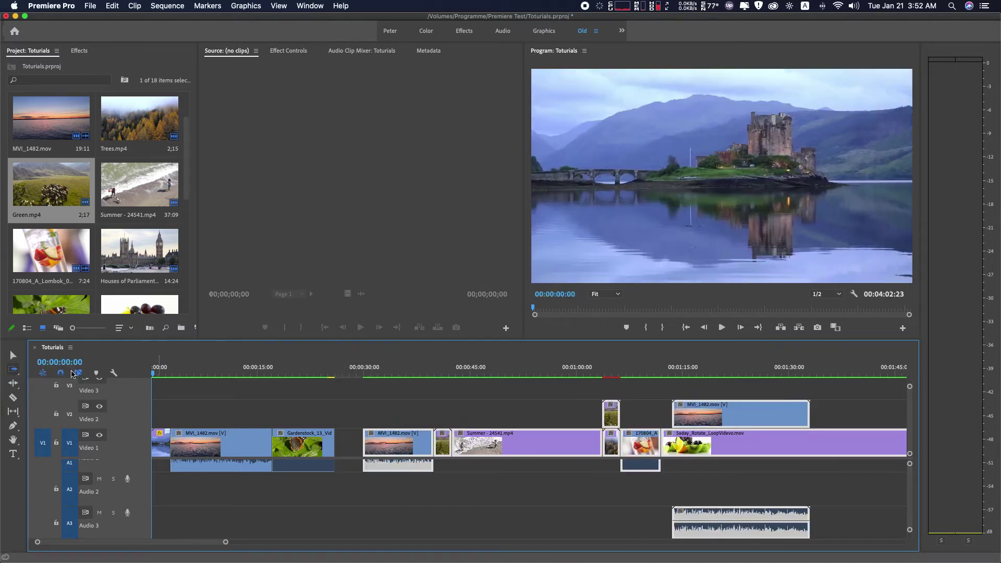
pyautogui.click(13, 359)
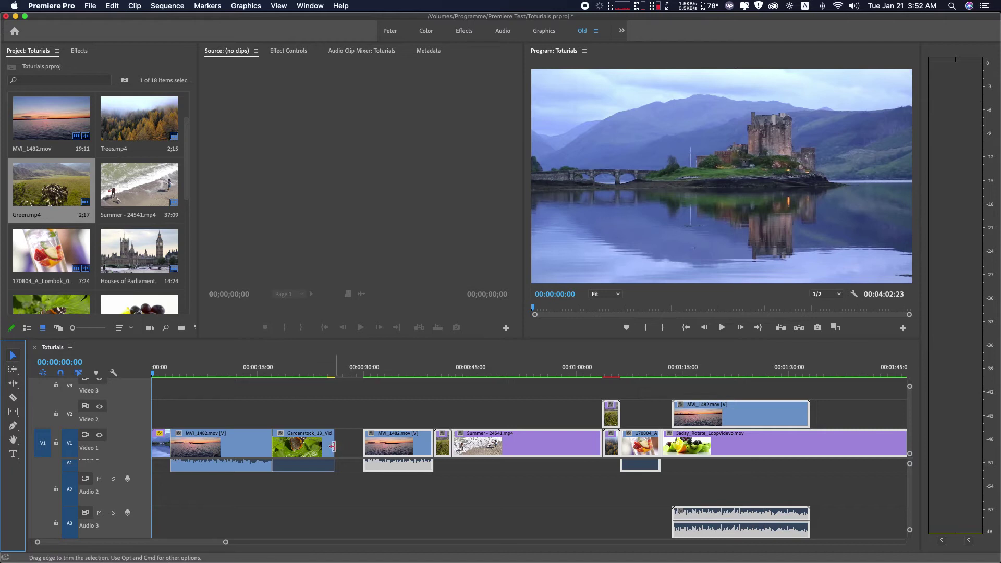
pyautogui.moveTo(334, 443); pyautogui.dragTo(348, 443)
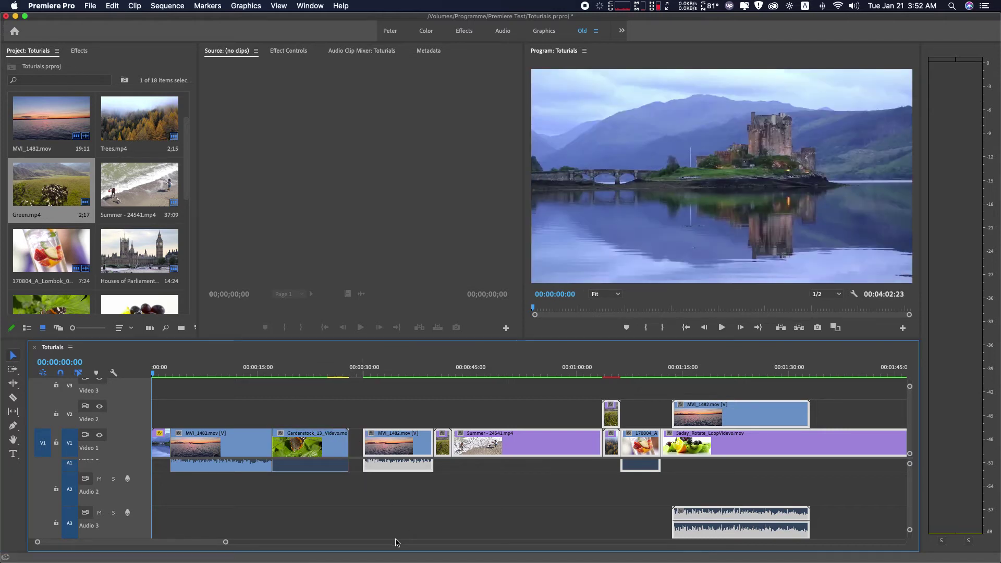
pyautogui.moveTo(348, 444); pyautogui.dragTo(335, 444)
pyautogui.click(348, 446)
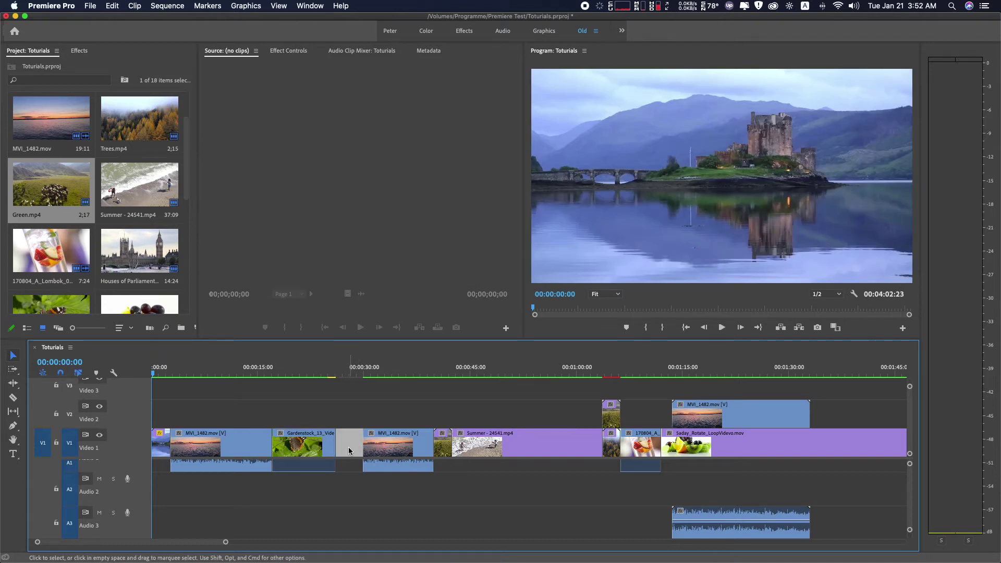
pyautogui.press('Delete')
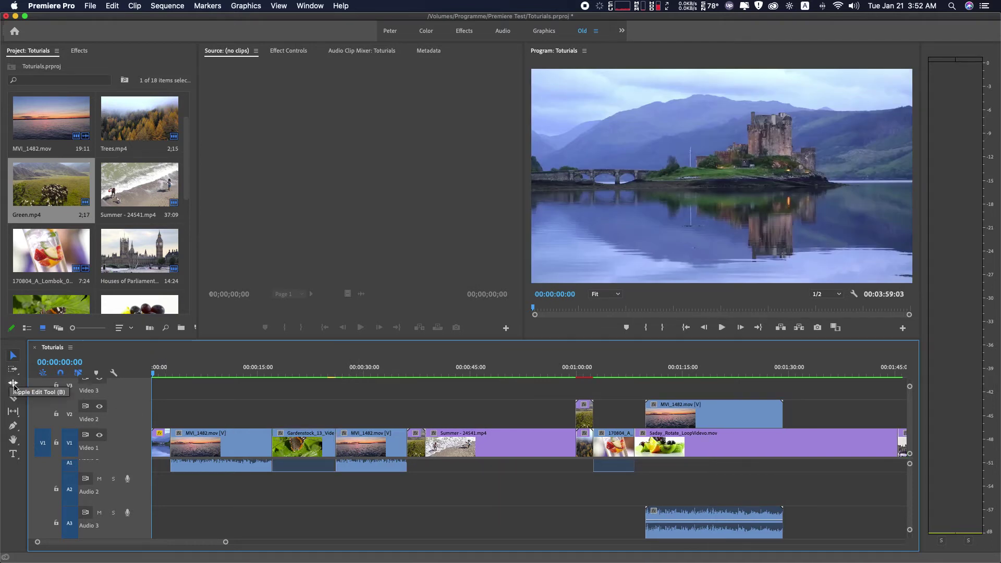
# Step: With the Rolling Edit Tool (N), roll the MVI_1482/Gardenstock cut earlier, then later, lengthening MVI_1482
pyautogui.moveTo(13, 384); pyautogui.dragTo(64, 395)
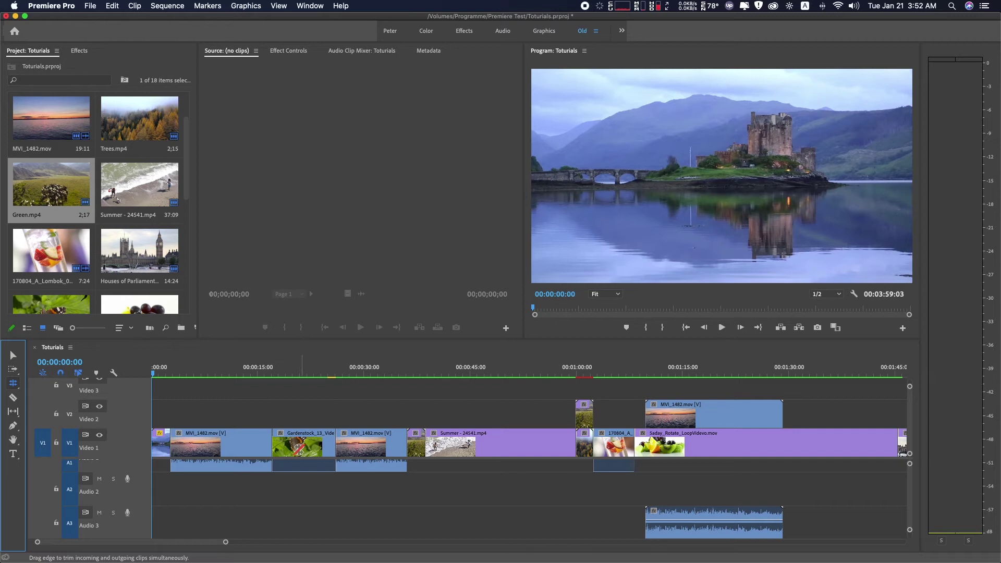
pyautogui.click(271, 448)
pyautogui.moveTo(271, 447); pyautogui.dragTo(251, 449)
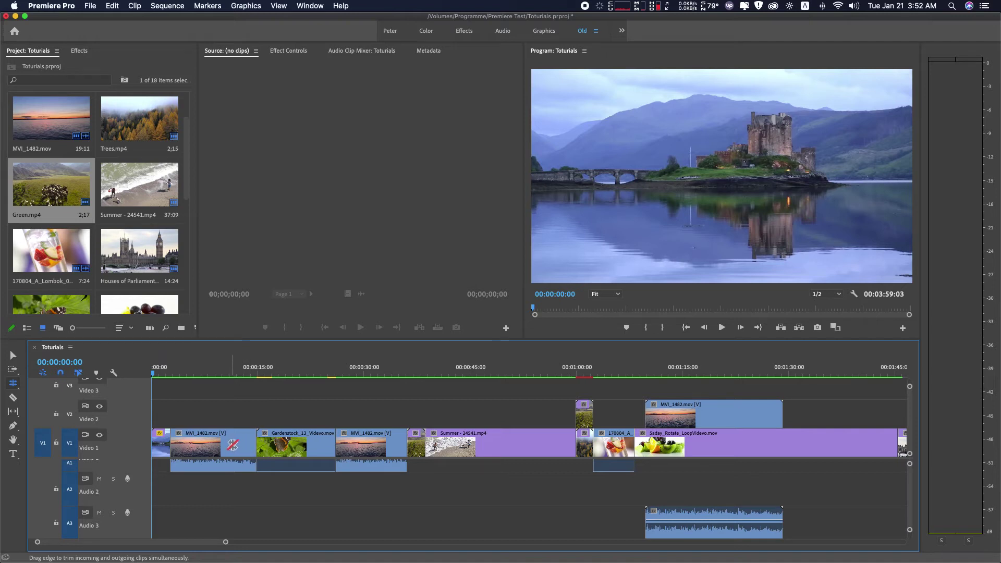
pyautogui.moveTo(257, 449); pyautogui.dragTo(275, 449)
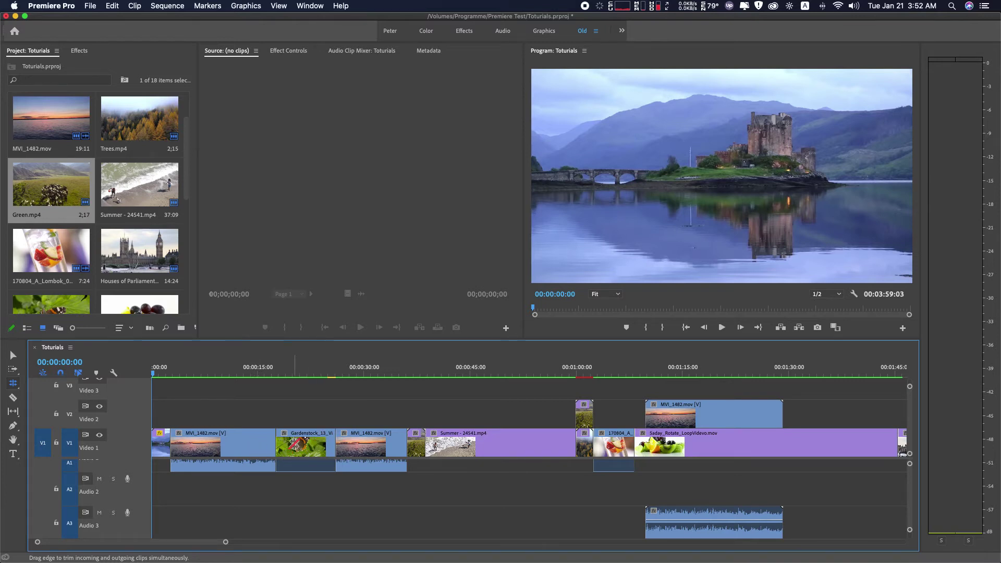
# Step: Zoom the timeline out to the whole sequence and play from about 3:31
pyautogui.scroll(-10, 295, 452)
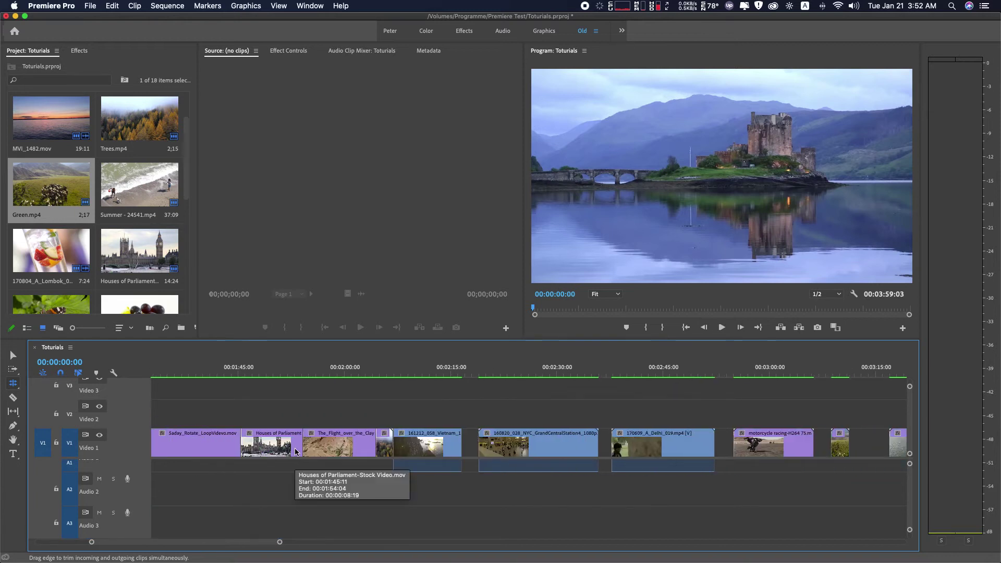
pyautogui.press('-')
pyautogui.press('-')
pyautogui.press('-')
pyautogui.click(13, 355)
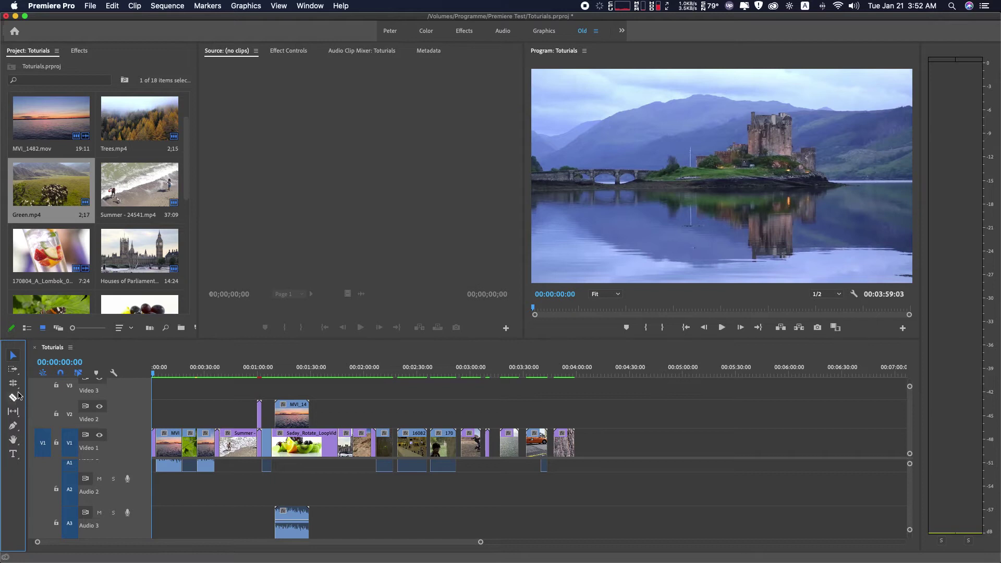
pyautogui.click(527, 371)
pyautogui.press('space')
# Step: Move the street-traffic clip past the final clip near 4:30, leaving a gap before it
pyautogui.moveTo(587, 560)
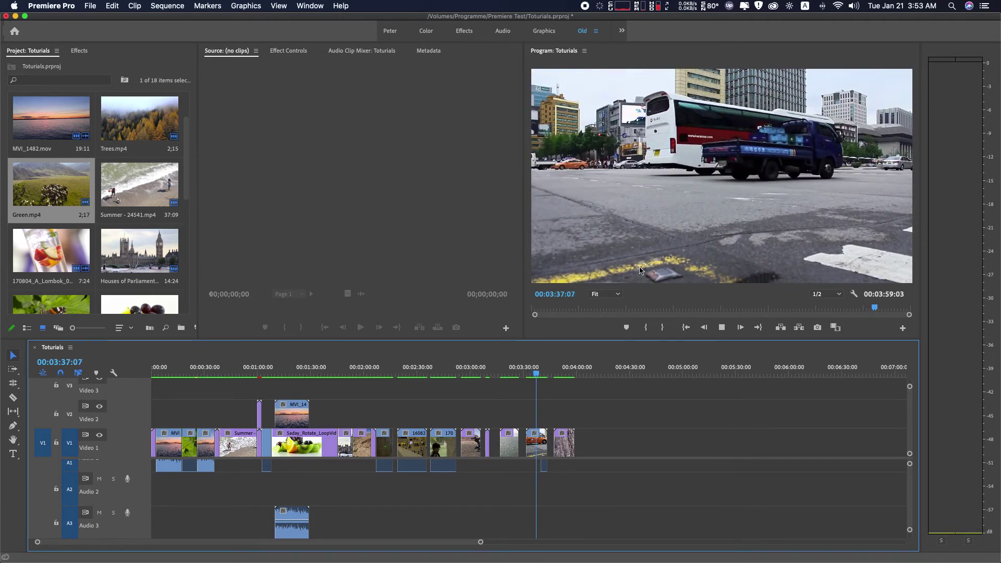
pyautogui.press('space')
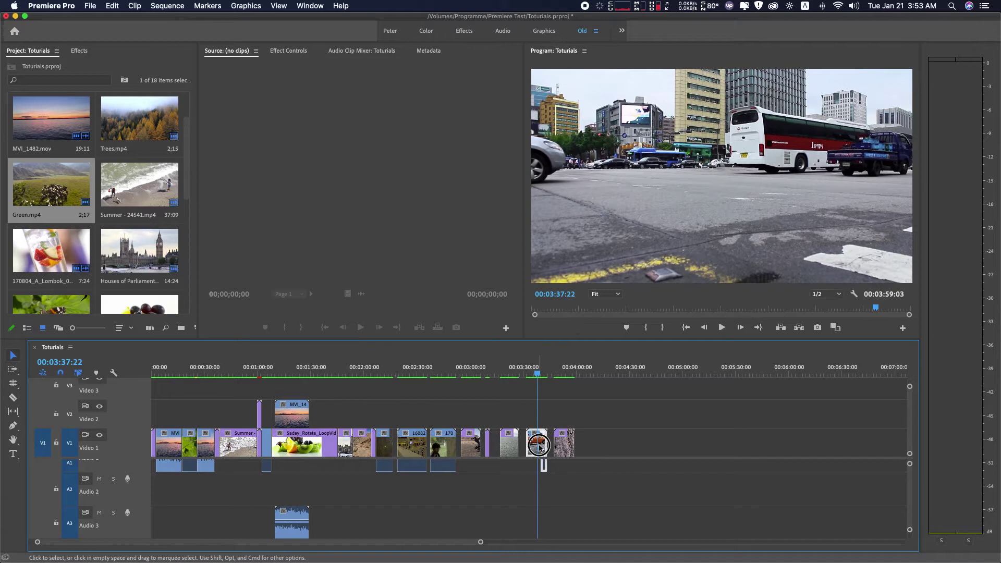
pyautogui.moveTo(539, 449); pyautogui.dragTo(625, 448)
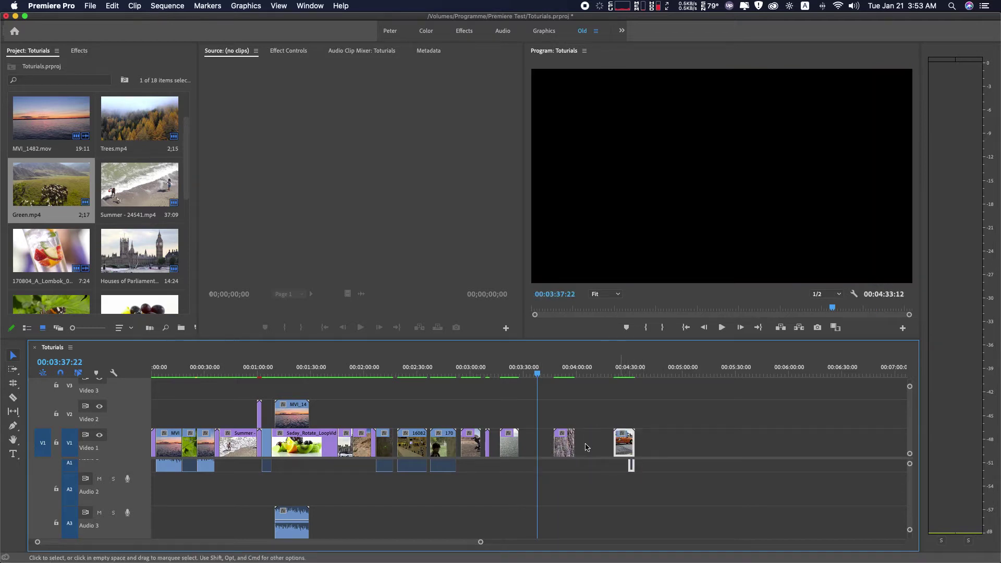
pyautogui.moveTo(13, 383); pyautogui.dragTo(45, 385)
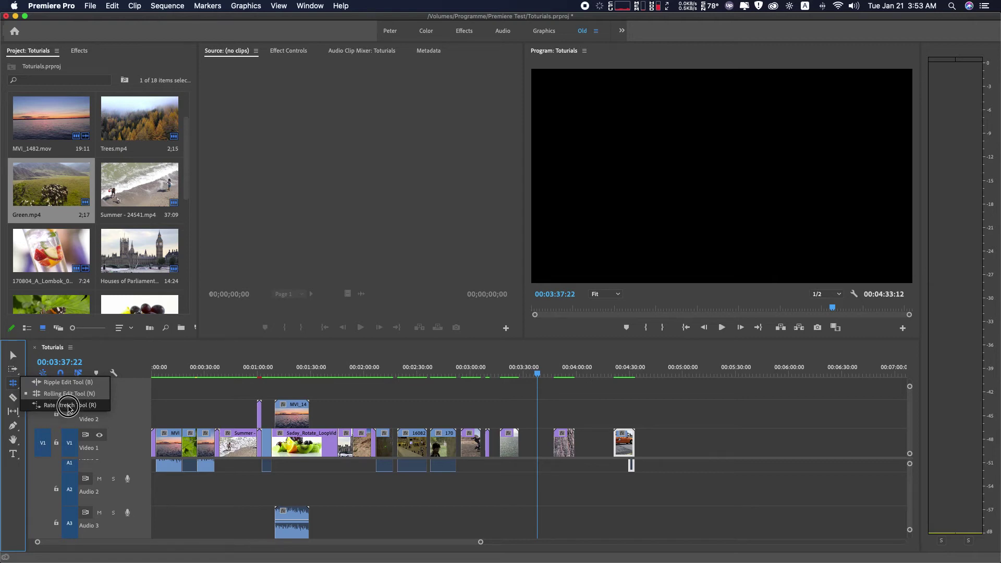
# Step: Choose the Rate Stretch tool and preview the sequence end from about 4:24
pyautogui.click(72, 406)
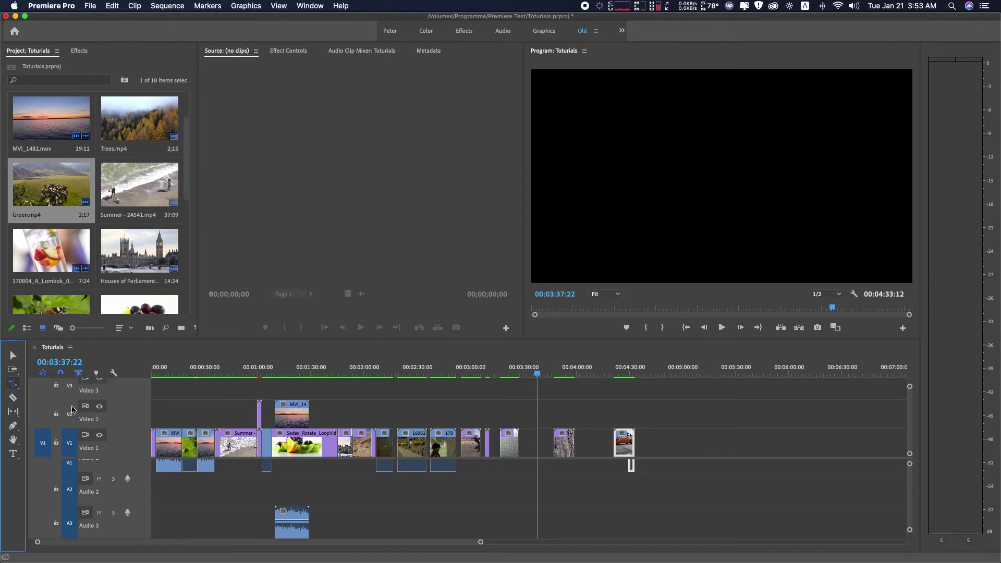
pyautogui.click(621, 371)
pyautogui.press('j')
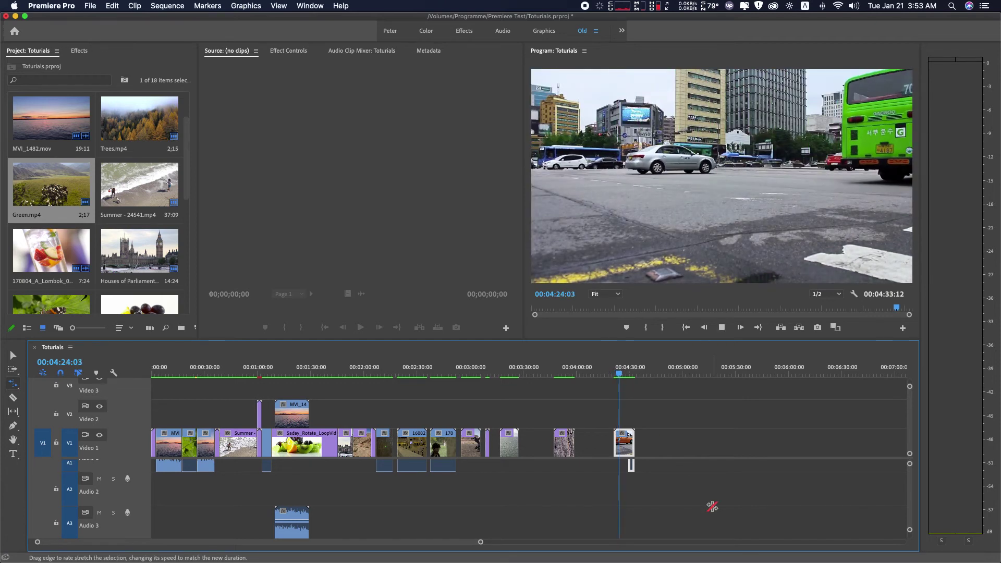
pyautogui.press('space')
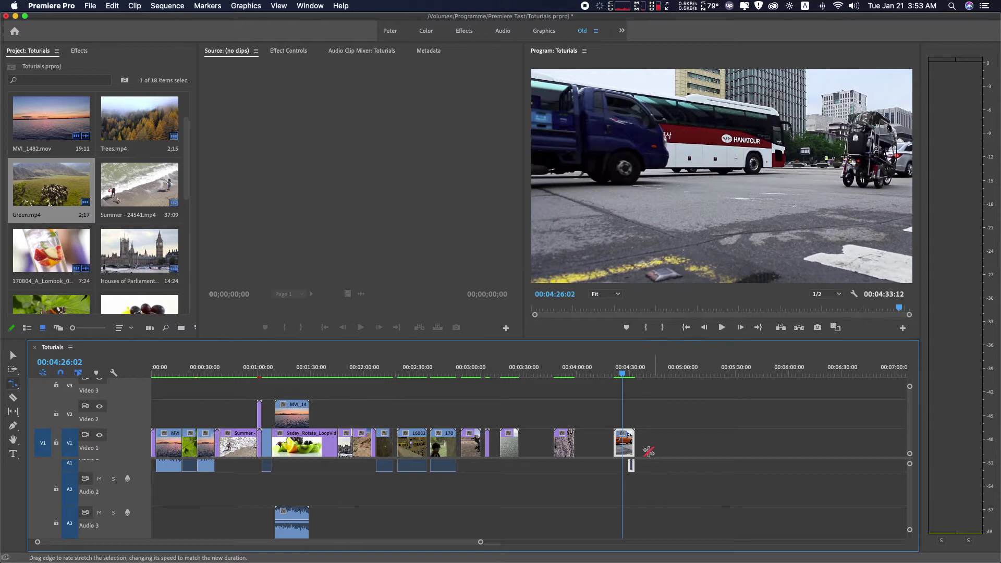
# Step: Stretch HS052.mov's right edge longer to slow it down, then play it back
pyautogui.click(13, 384)
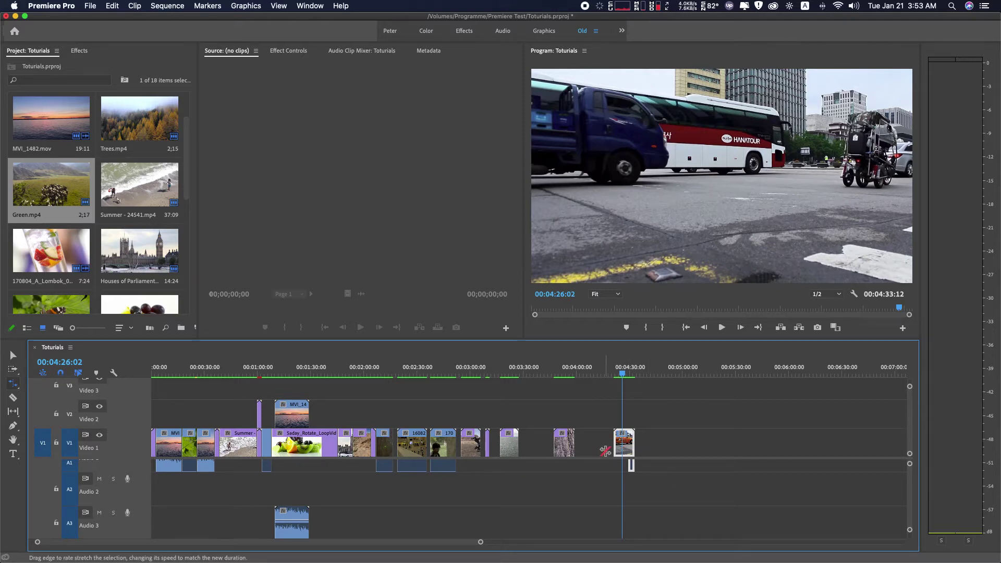
pyautogui.moveTo(633, 446); pyautogui.dragTo(669, 445)
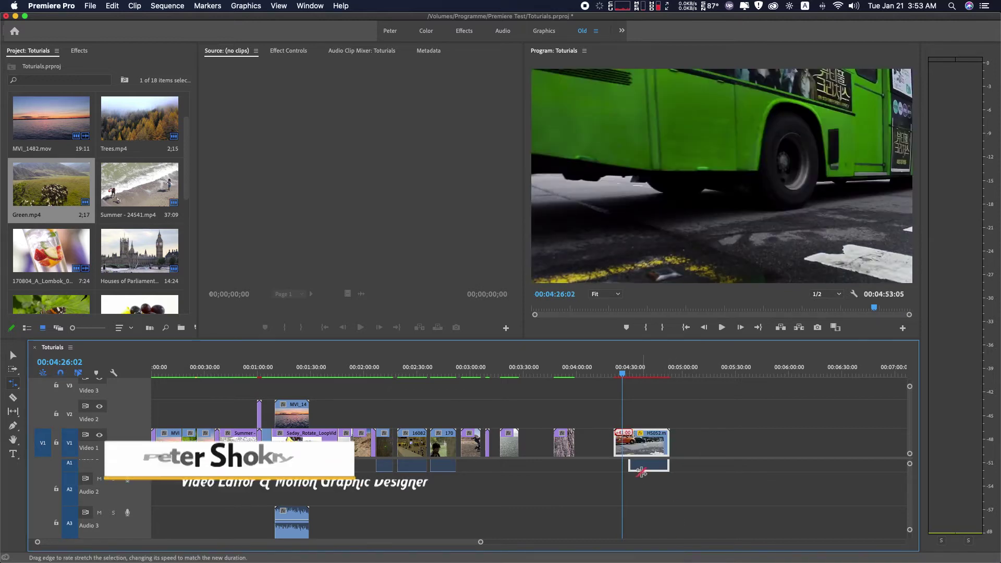
pyautogui.press('space')
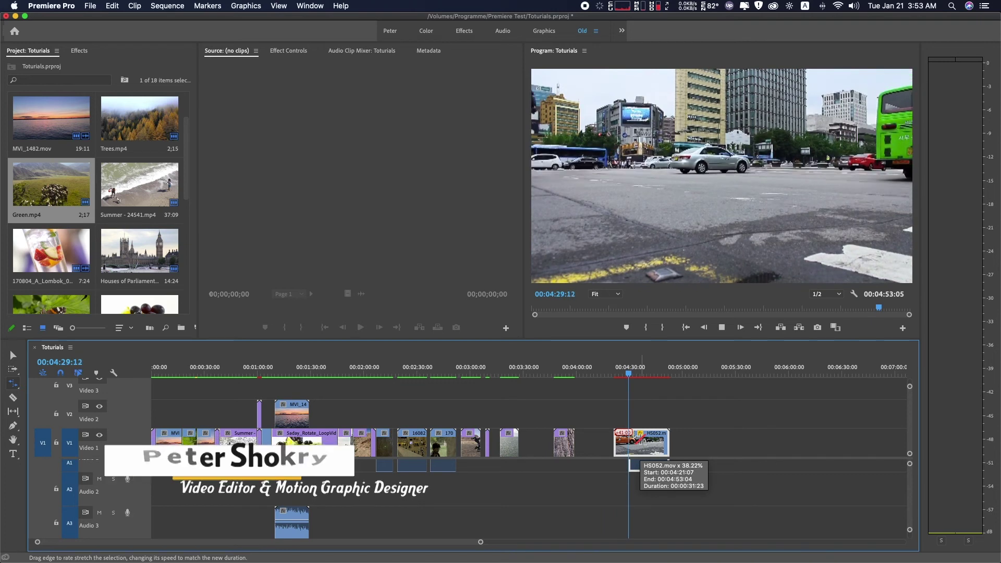
pyautogui.press('=')
pyautogui.press('=')
pyautogui.press('space')
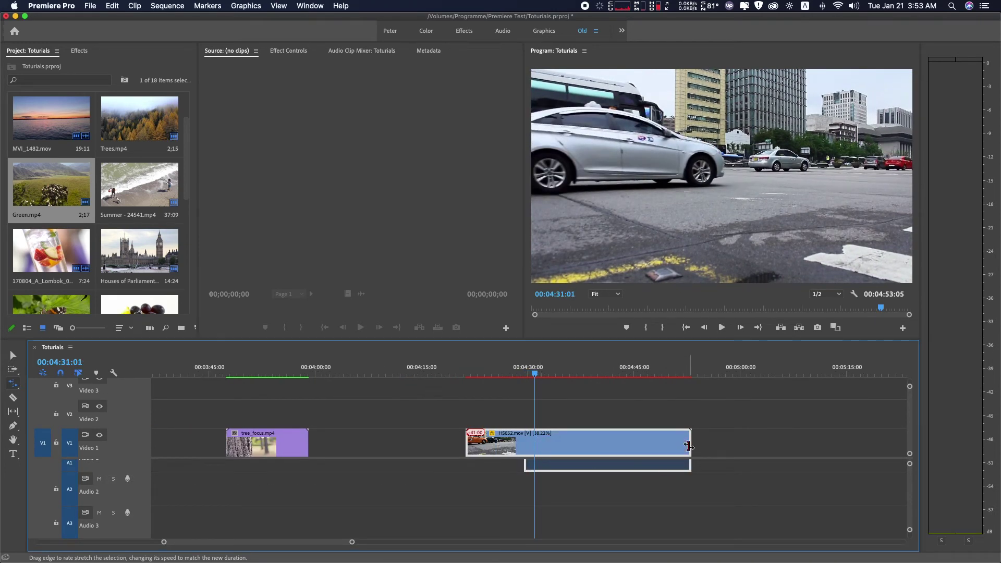
# Step: Shorten HS052.mov to 59.22% speed and replay it from about 4:24
pyautogui.moveTo(688, 446); pyautogui.dragTo(610, 446)
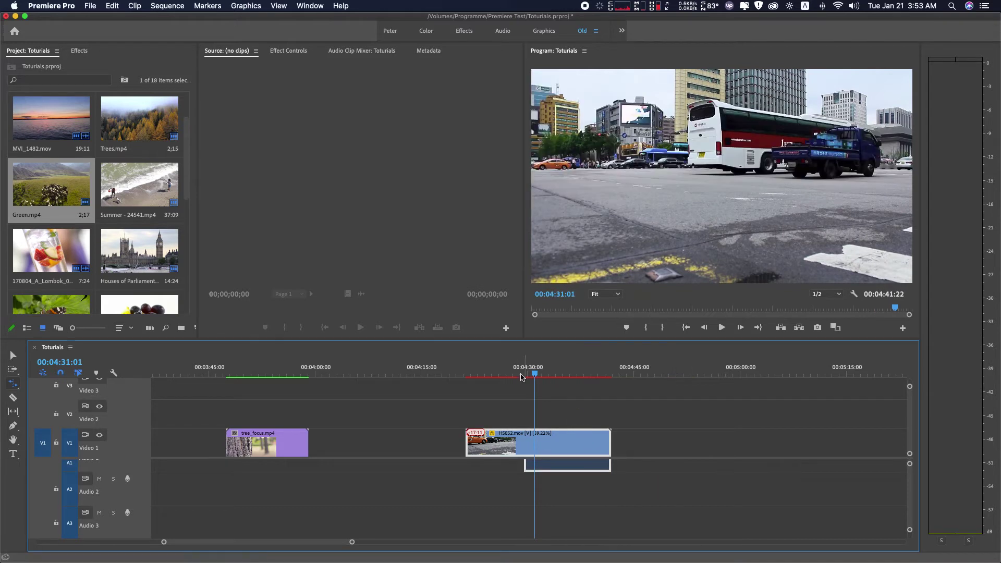
pyautogui.click(488, 372)
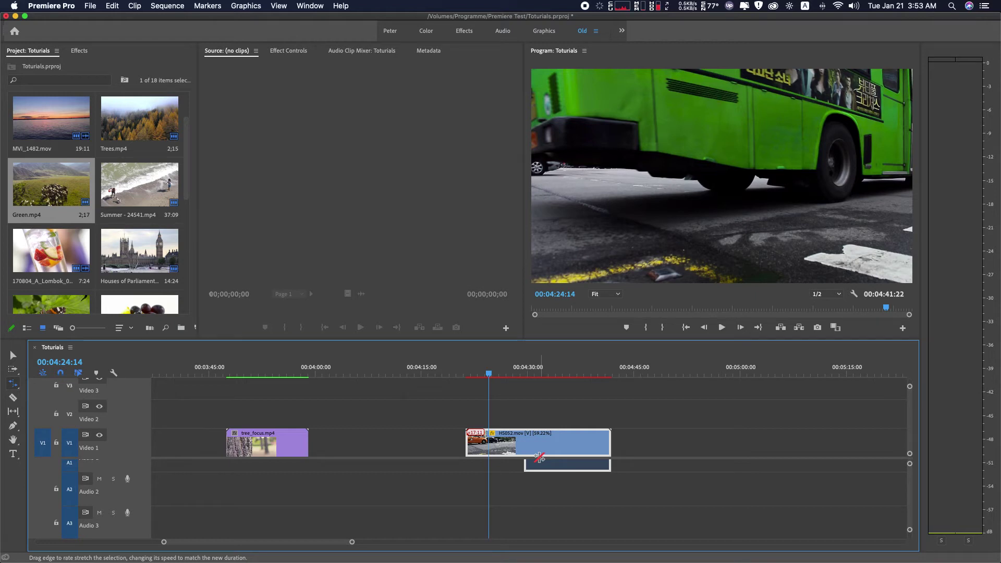
pyautogui.press('space')
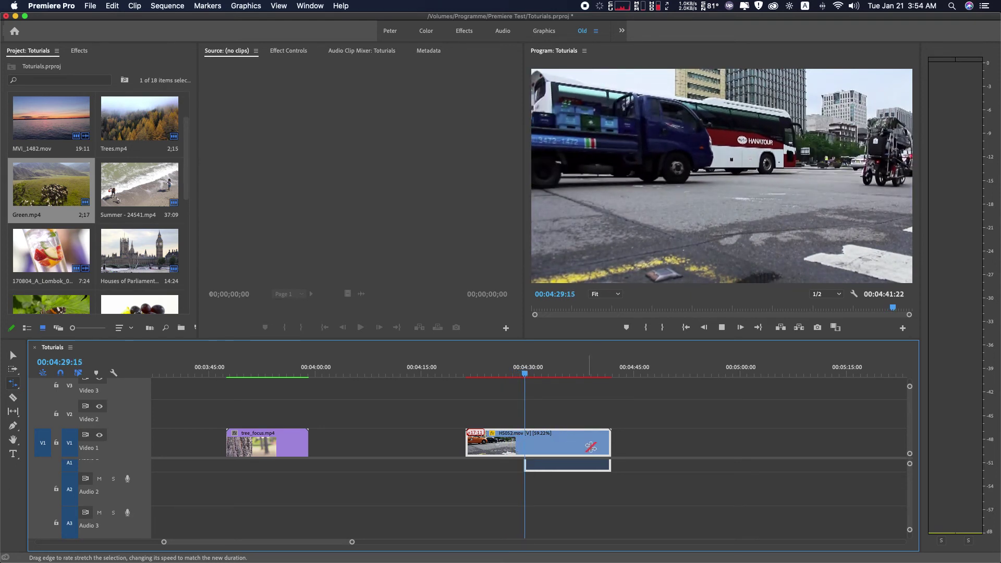
pyautogui.press('space')
# Step: Shorten HS052.mov to 71.43% speed, set playback resolution to Full, and replay it
pyautogui.moveTo(611, 446); pyautogui.dragTo(585, 446)
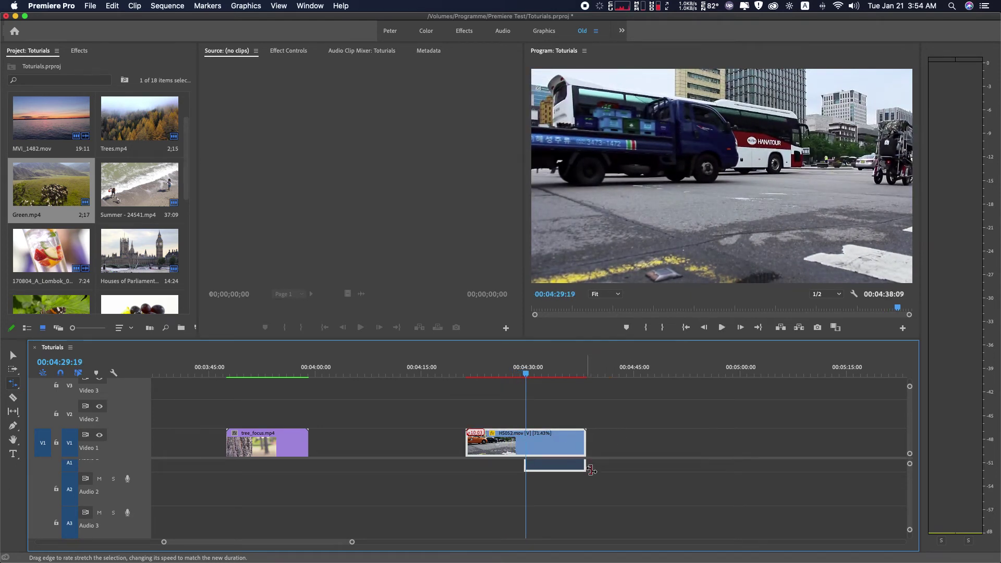
pyautogui.click(483, 372)
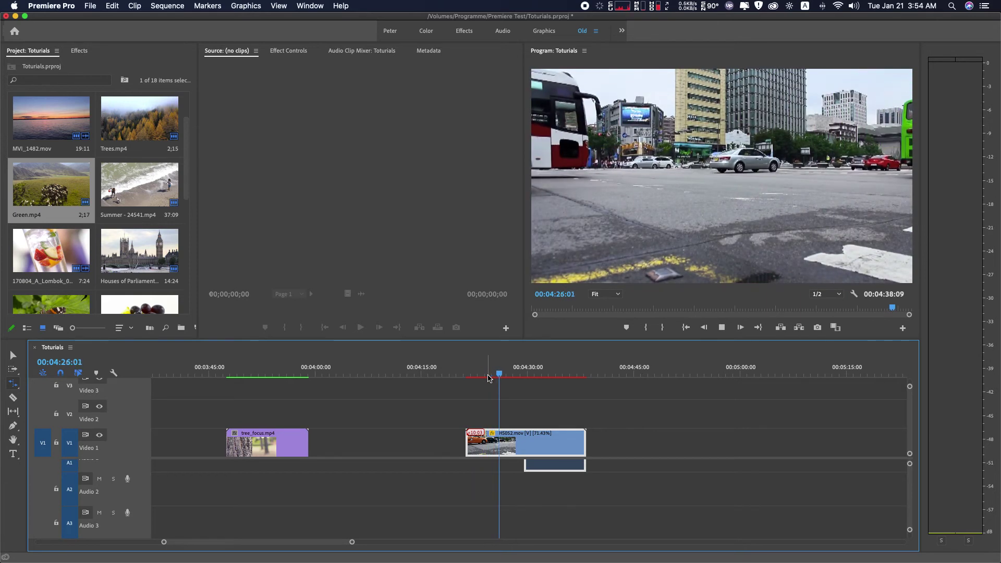
pyautogui.click(827, 294)
pyautogui.click(832, 306)
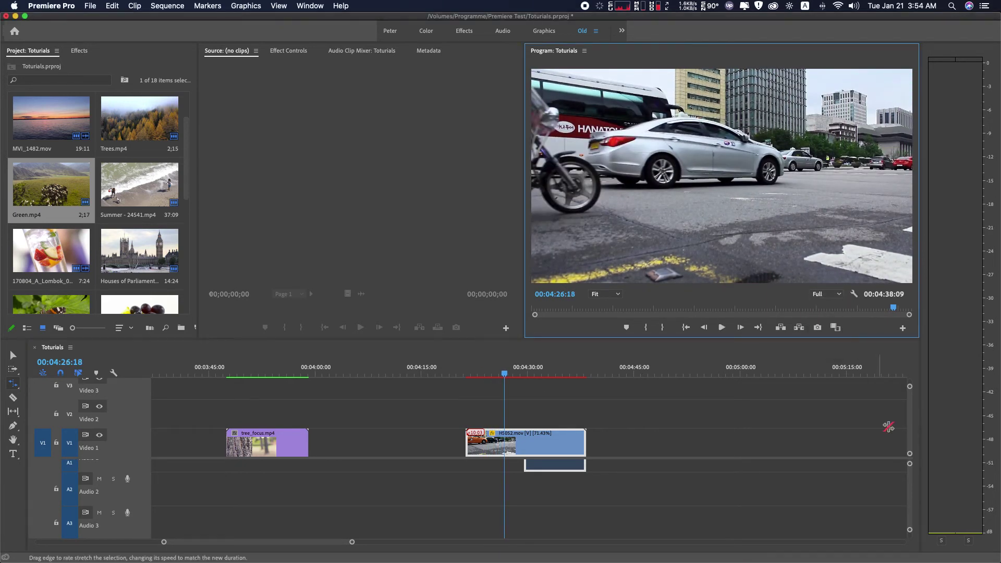
pyautogui.press('space')
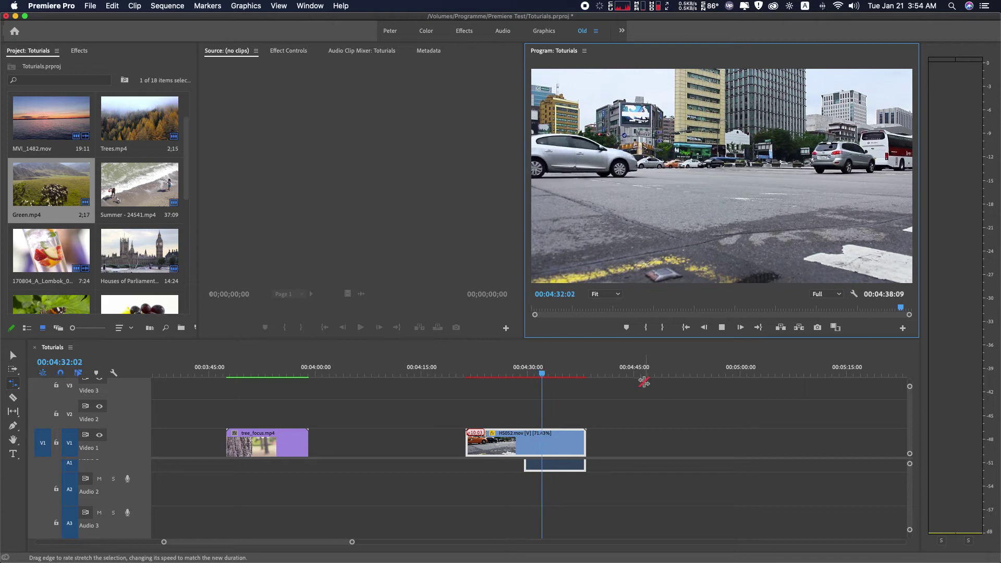
pyautogui.press('space')
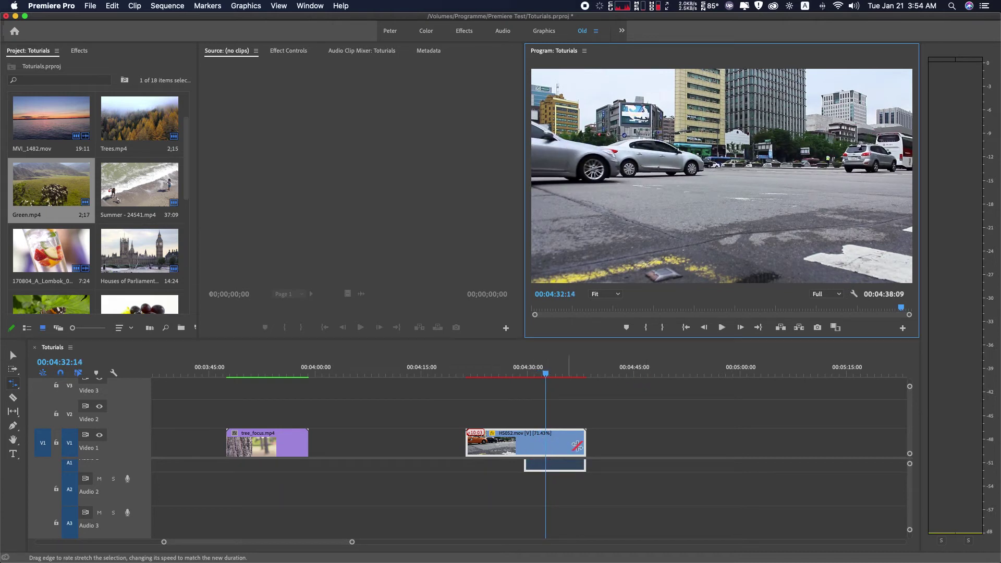
# Step: Shorten HS052.mov even further and replay it from about 4:21
pyautogui.moveTo(584, 443)
pyautogui.mouseDown()
pyautogui.moveTo(489, 442)
pyautogui.moveTo(521, 477)
pyautogui.mouseUp()
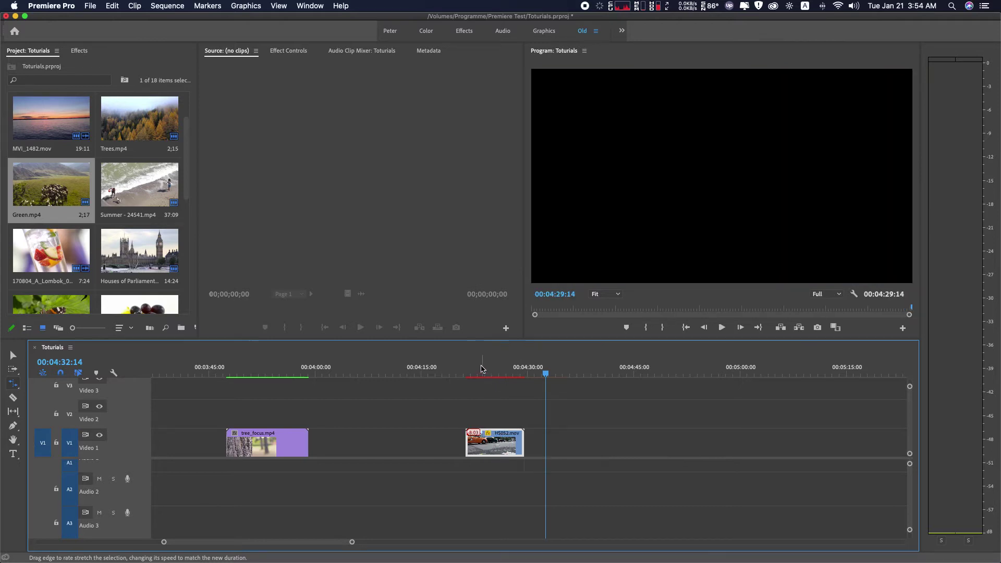
pyautogui.click(467, 368)
pyautogui.press('space')
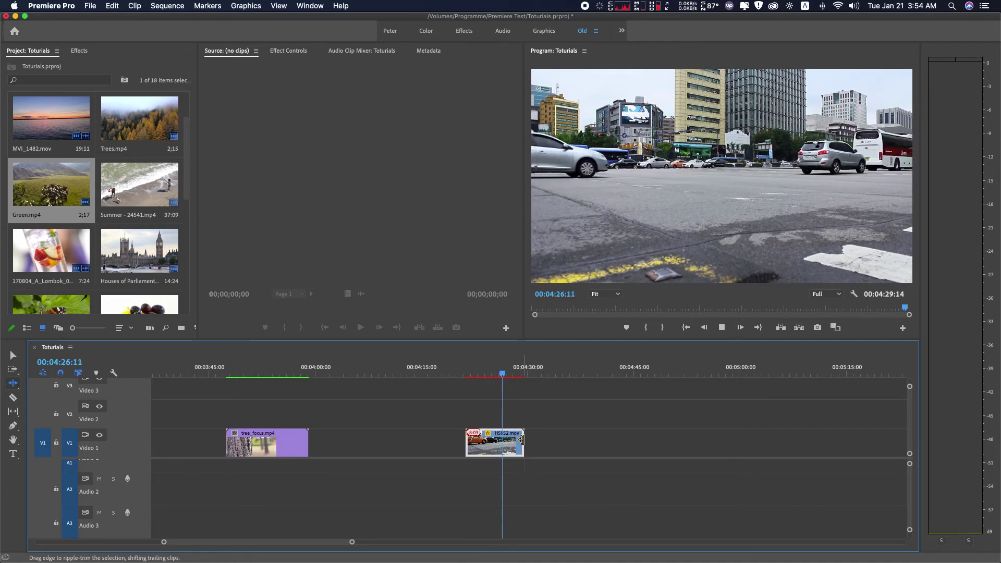
pyautogui.press('b')
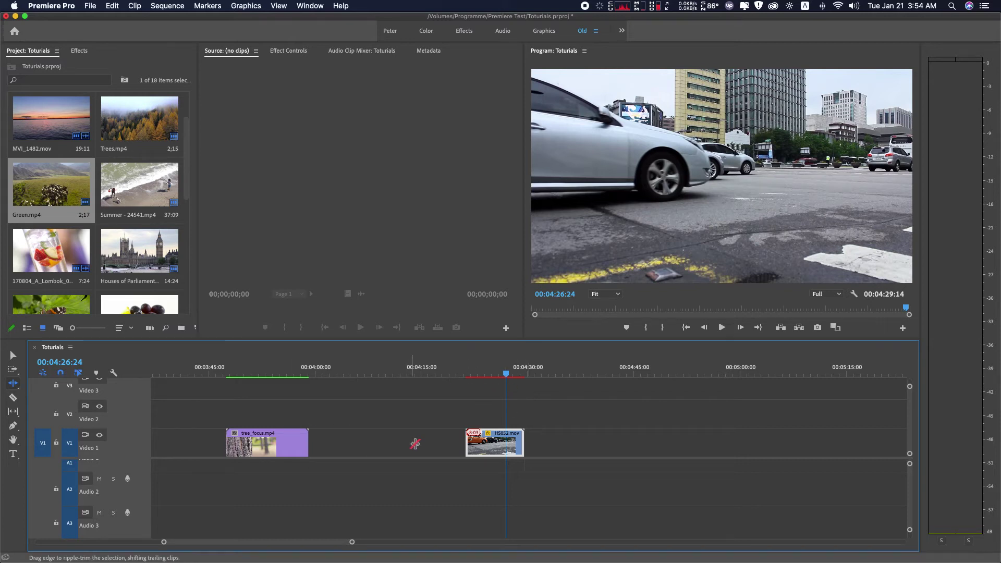
pyautogui.scroll(5, 365, 440)
pyautogui.scroll(5, 365, 441)
pyautogui.scroll(5, 324, 440)
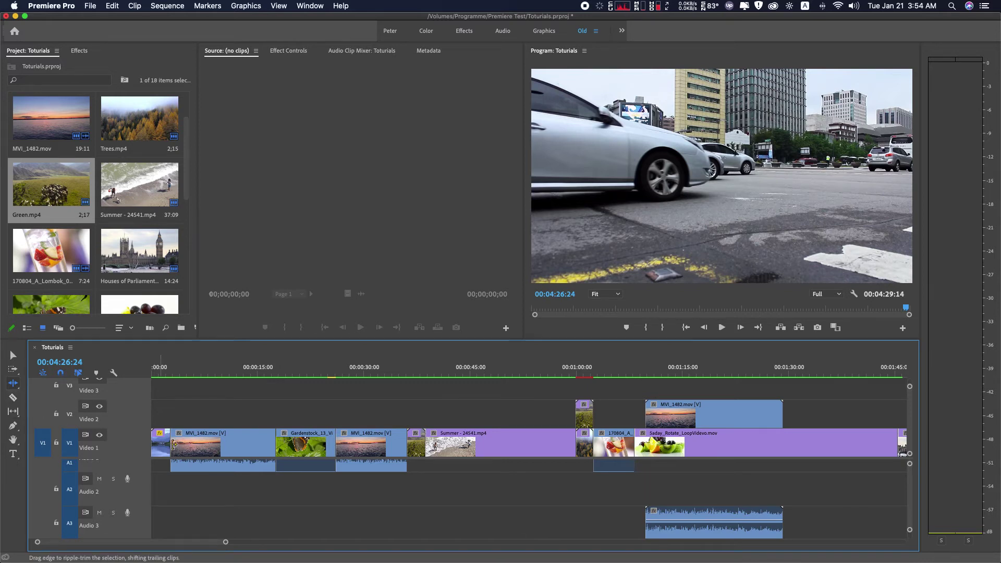
pyautogui.moveTo(224, 371); pyautogui.dragTo(191, 373)
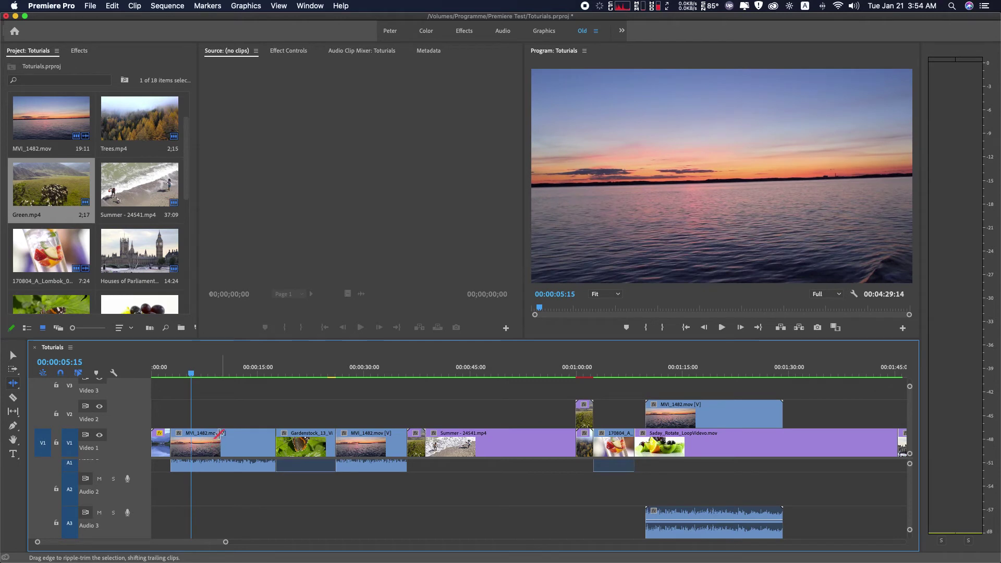
pyautogui.press('v')
pyautogui.moveTo(266, 446); pyautogui.dragTo(233, 445)
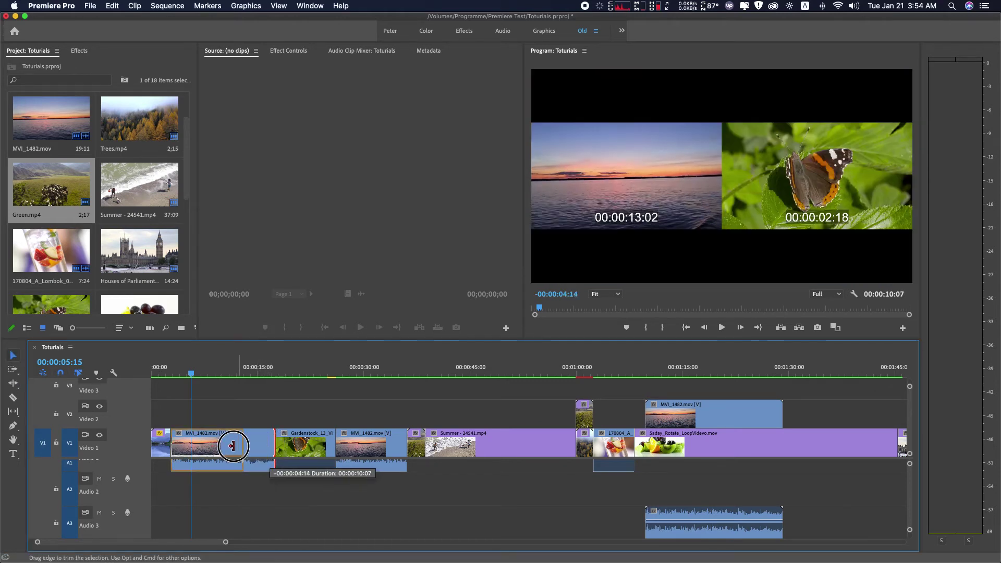
pyautogui.moveTo(233, 446); pyautogui.dragTo(274, 445)
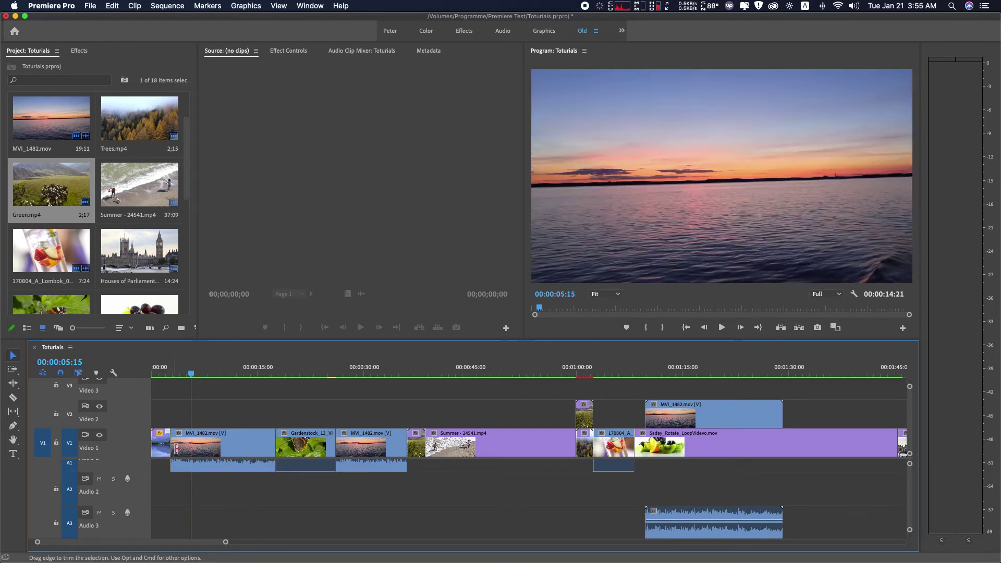
pyautogui.click(13, 398)
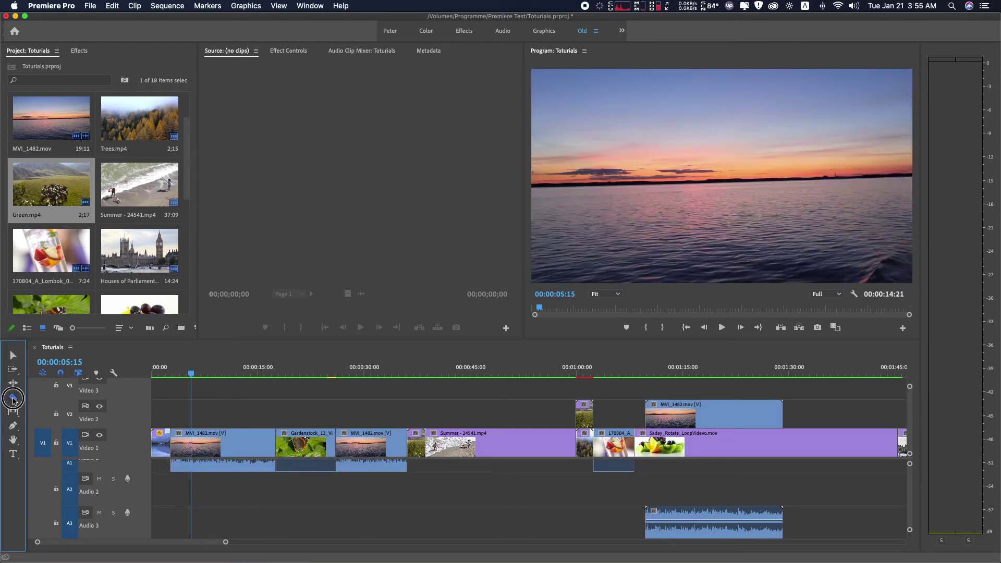
# Step: Razor-split the first MVI_1482, delete the cut piece, and extend the remainder up to Gardenstock
pyautogui.click(233, 445)
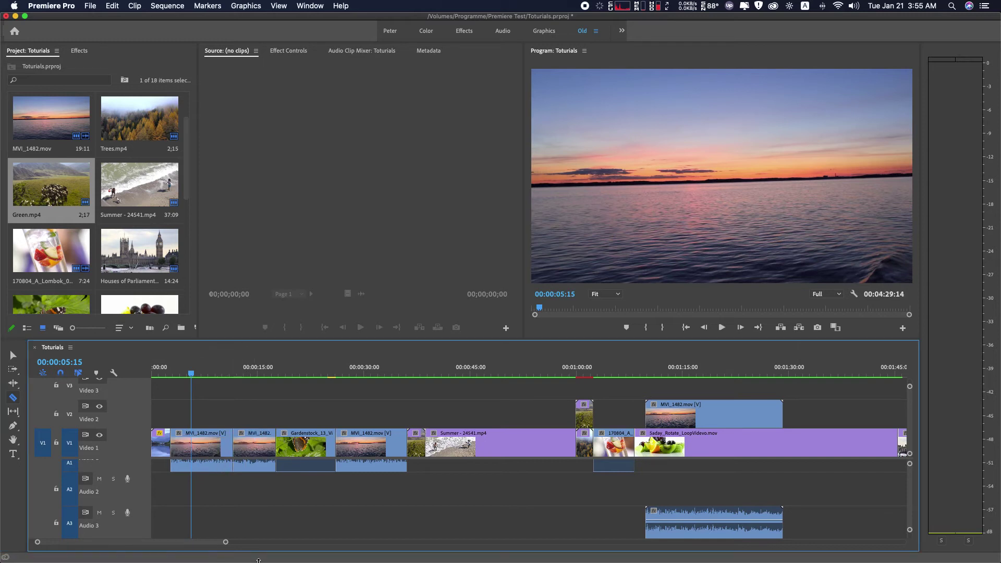
pyautogui.press('v')
pyautogui.click(254, 442)
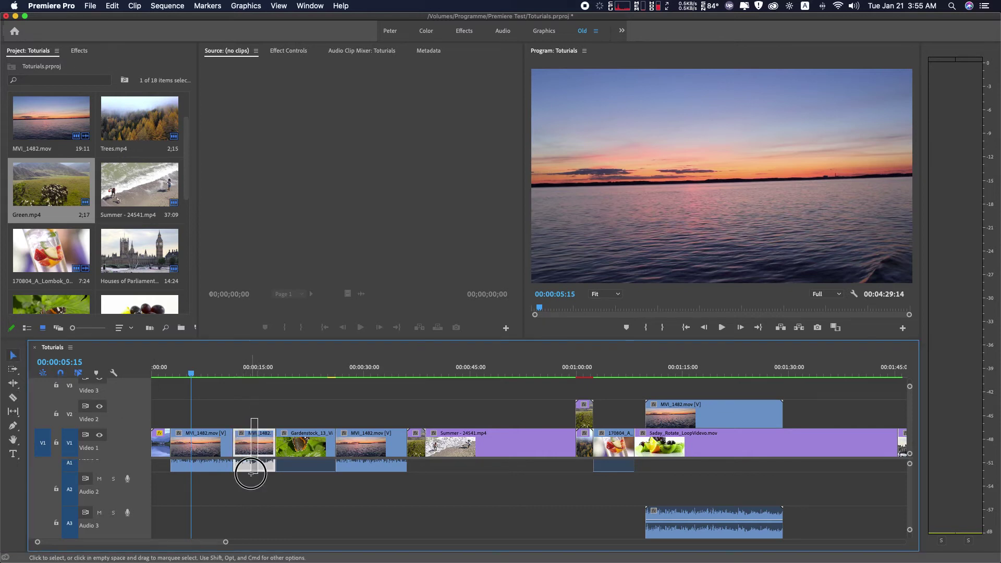
pyautogui.press('BackSpace')
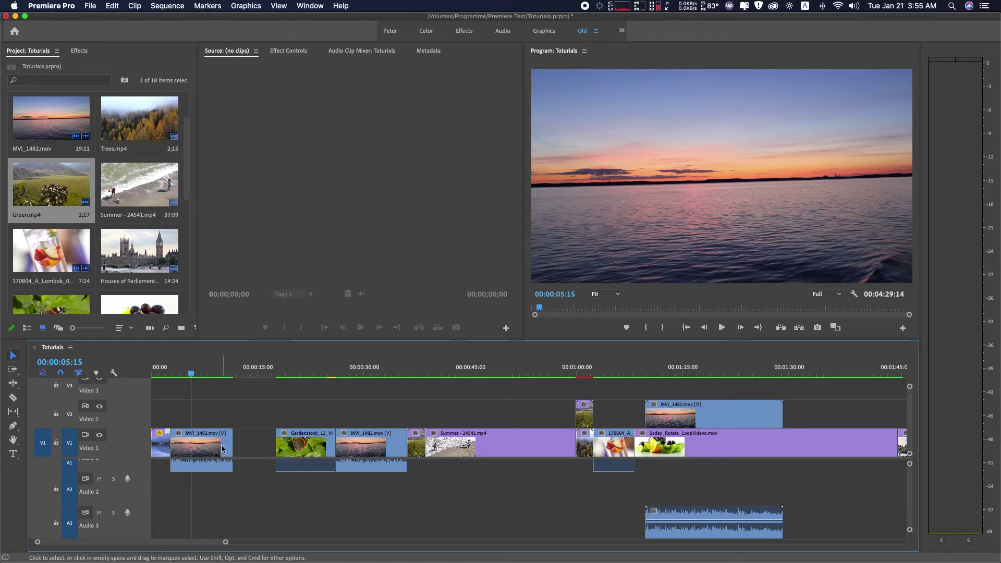
pyautogui.moveTo(230, 446); pyautogui.dragTo(275, 447)
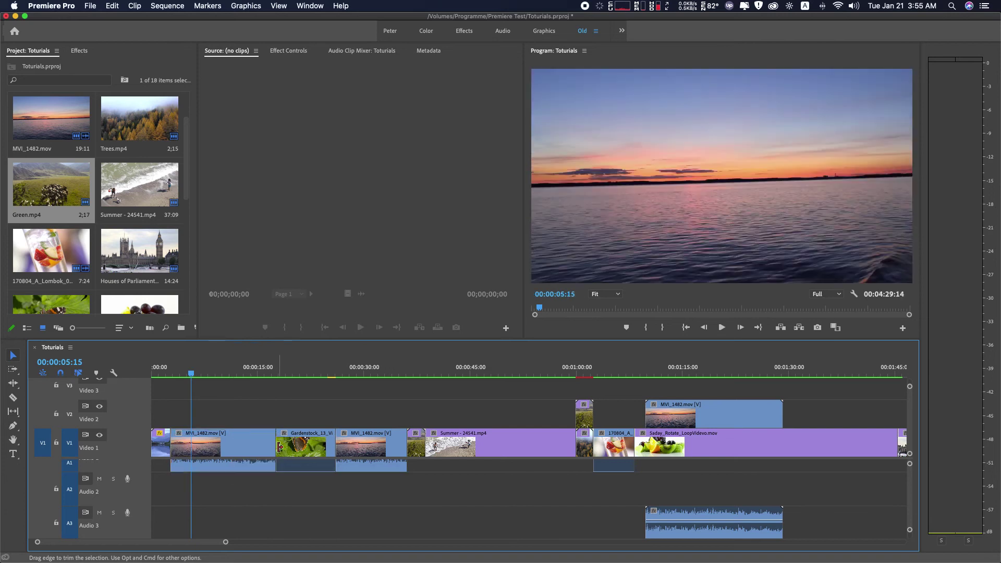
# Step: Cut MVI_1482 at two points, delete the middle piece, and ripple-delete the leftover gap
pyautogui.click(13, 397)
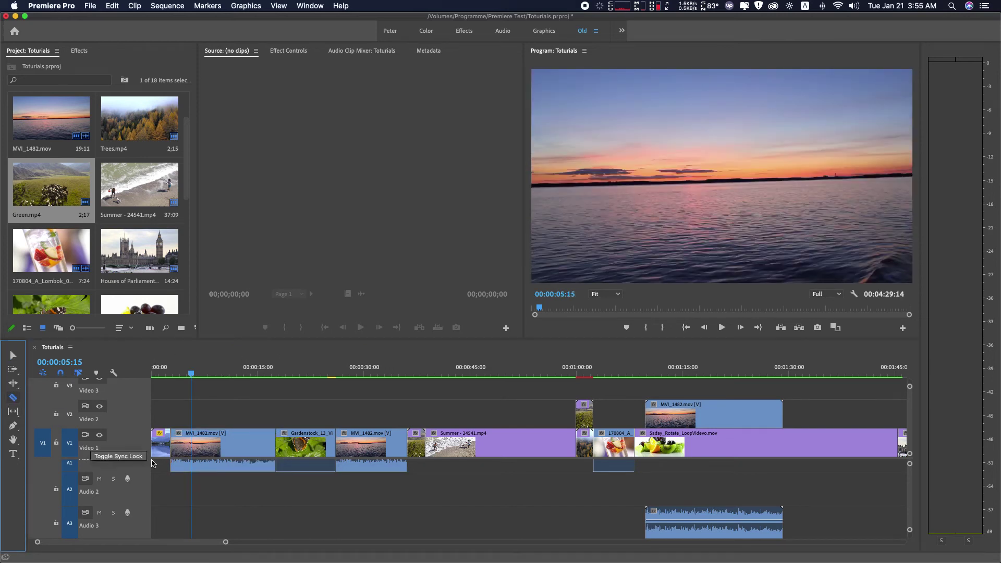
pyautogui.click(201, 448)
pyautogui.click(232, 448)
pyautogui.click(13, 355)
pyautogui.click(220, 453)
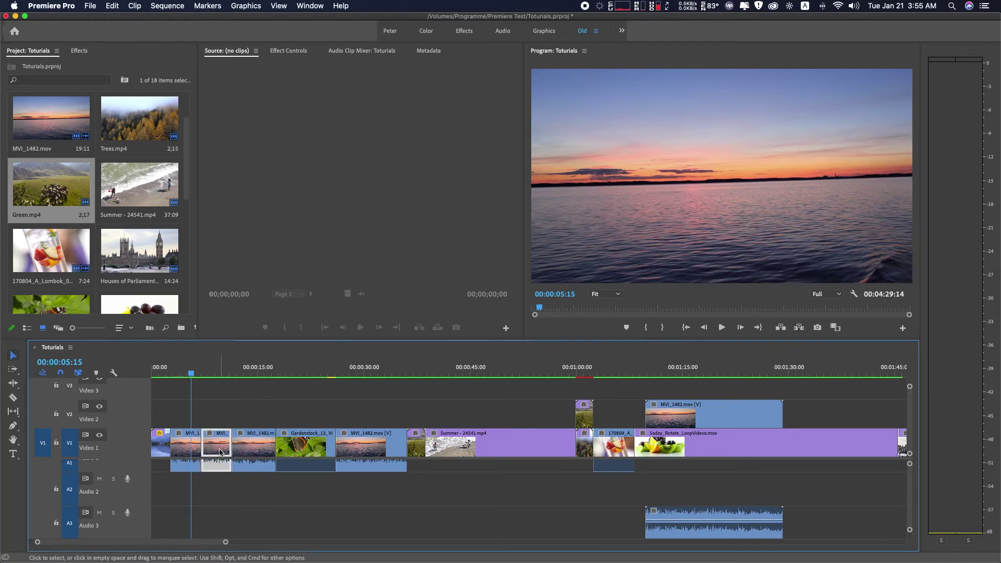
pyautogui.press('Delete')
pyautogui.click(220, 453)
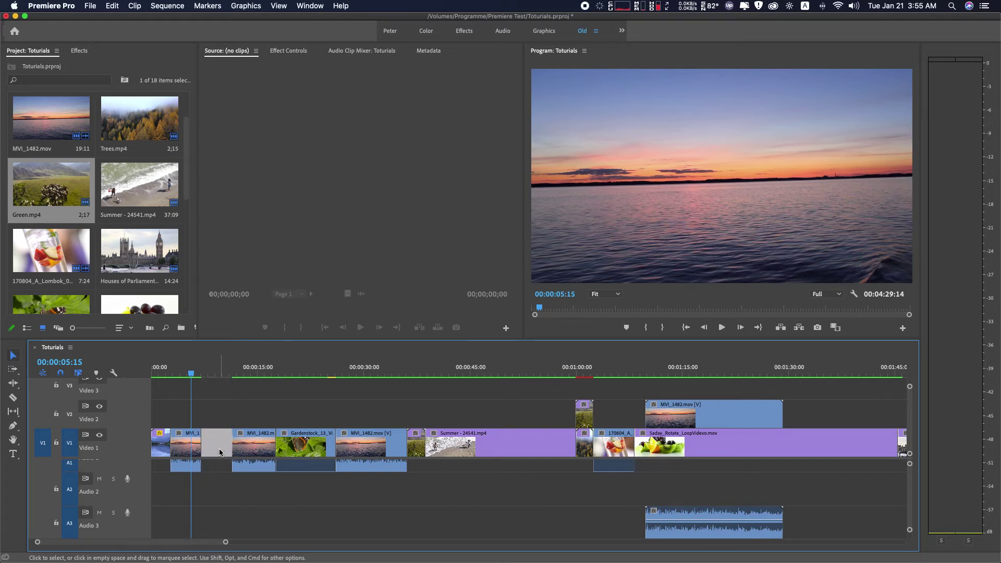
pyautogui.press('Delete')
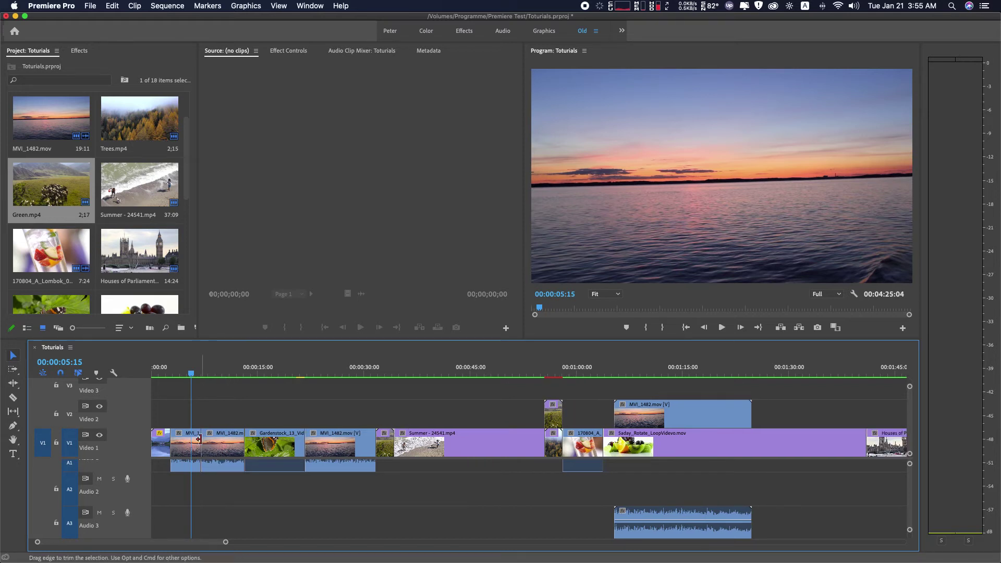
# Step: Play back the edited sequence, scrubbing from about 4 seconds onward
pyautogui.click(192, 373)
pyautogui.press('space')
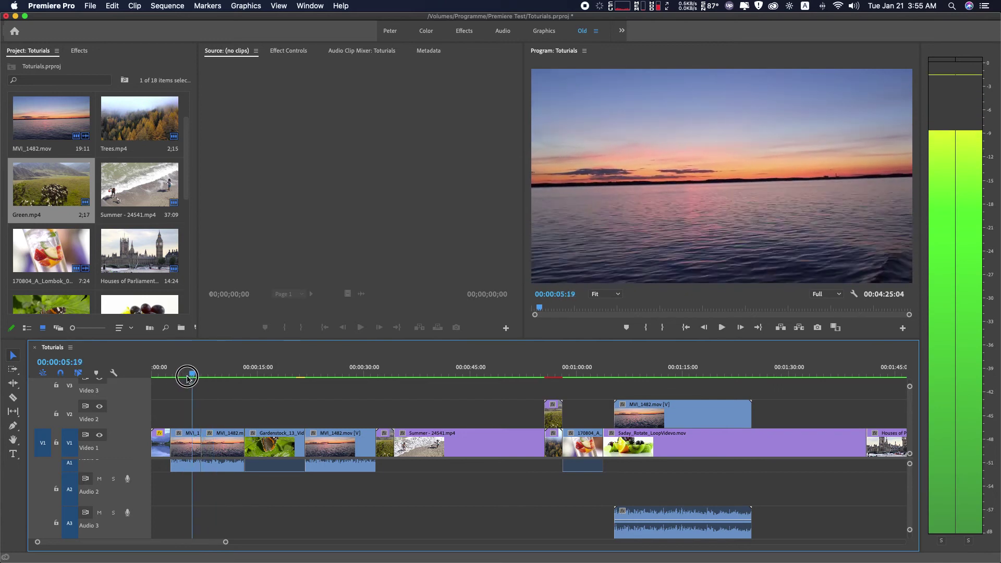
pyautogui.moveTo(200, 379); pyautogui.dragTo(183, 378)
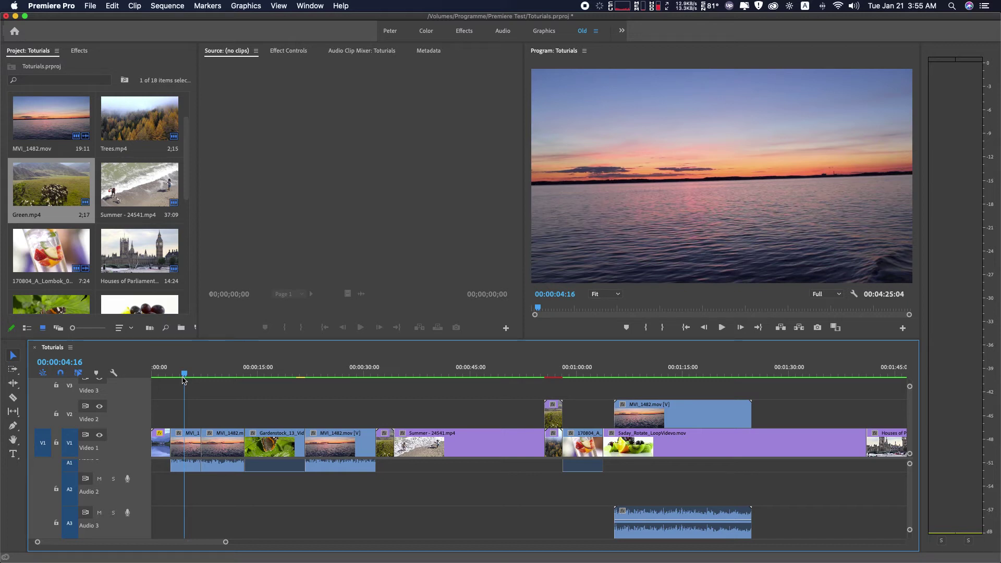
pyautogui.moveTo(405, 372)
pyautogui.mouseDown()
pyautogui.moveTo(531, 386)
pyautogui.moveTo(399, 392)
pyautogui.moveTo(608, 411)
pyautogui.moveTo(878, 408)
pyautogui.moveTo(240, 417)
pyautogui.mouseUp()
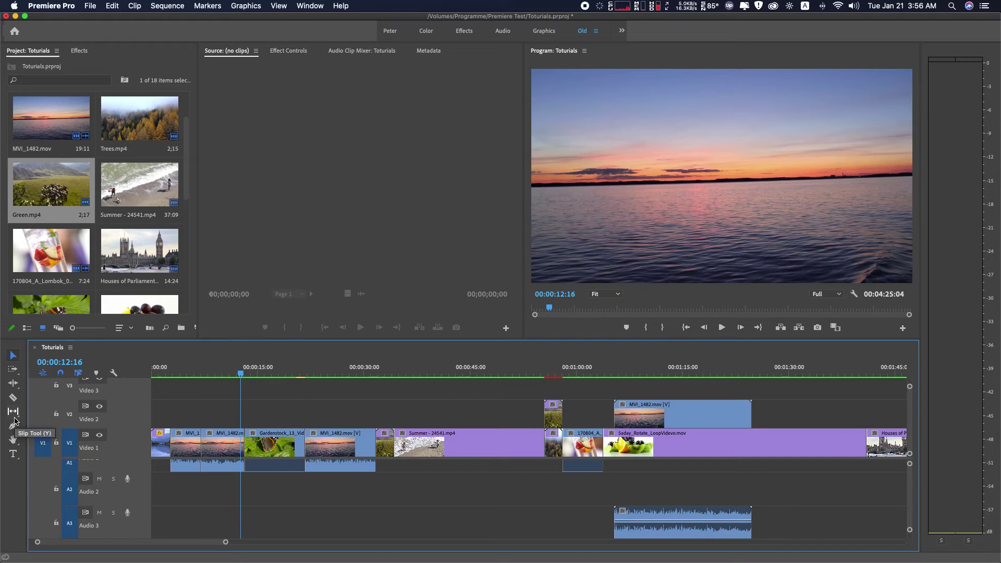
# Step: Load the Gardenstock clip from the timeline into the Source Monitor at full range
pyautogui.moveTo(13, 411); pyautogui.dragTo(76, 413)
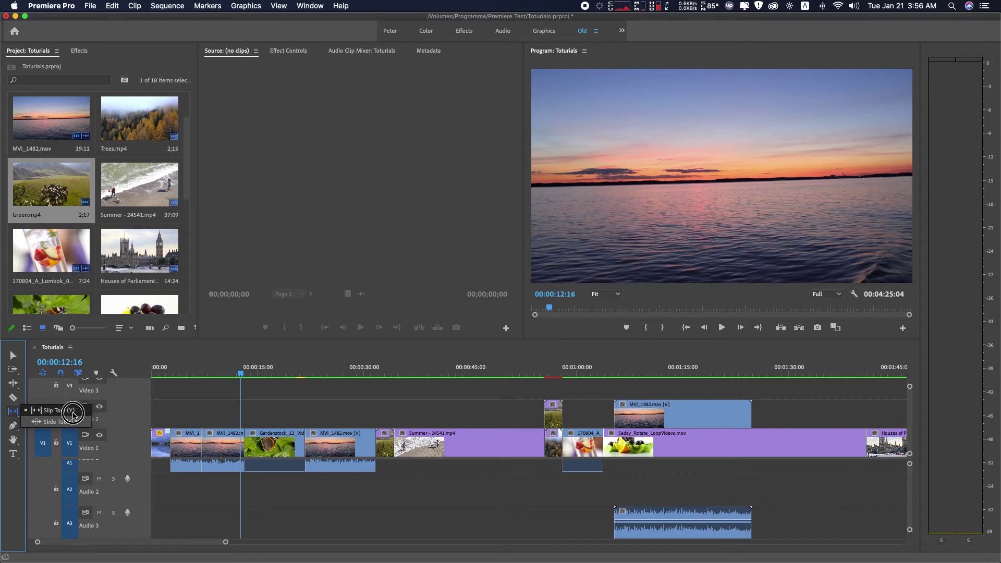
pyautogui.click(73, 413)
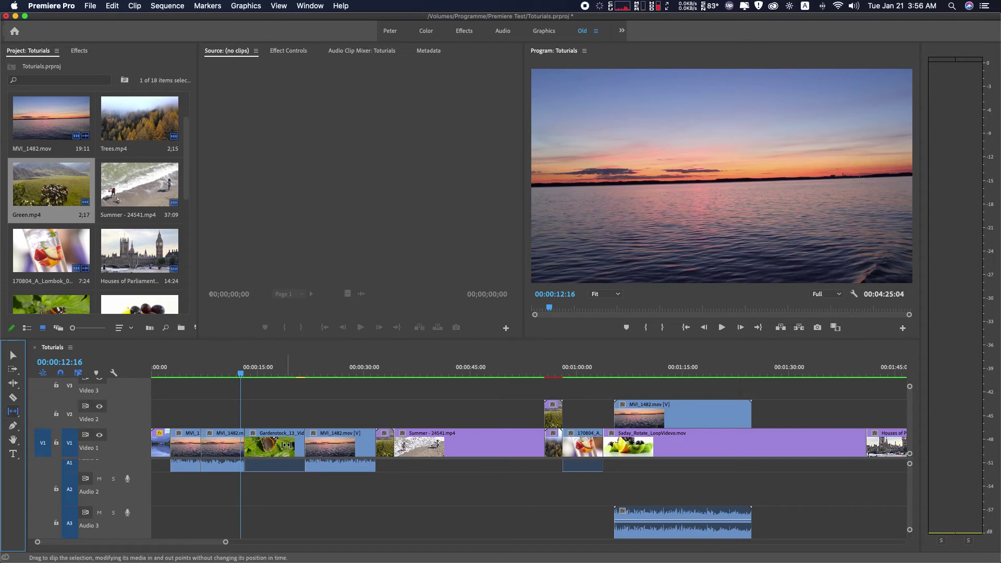
pyautogui.click(13, 354)
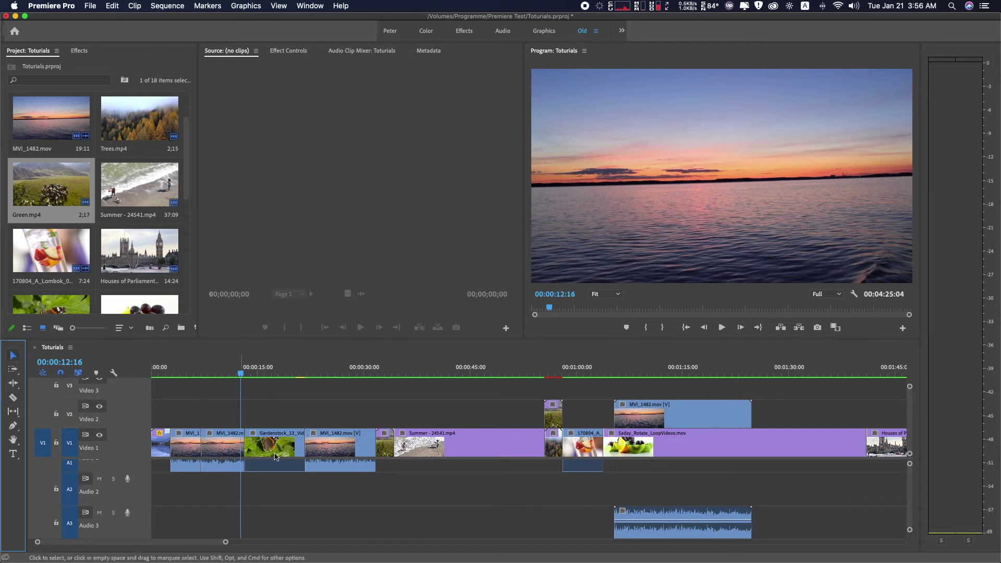
pyautogui.doubleClick(273, 443)
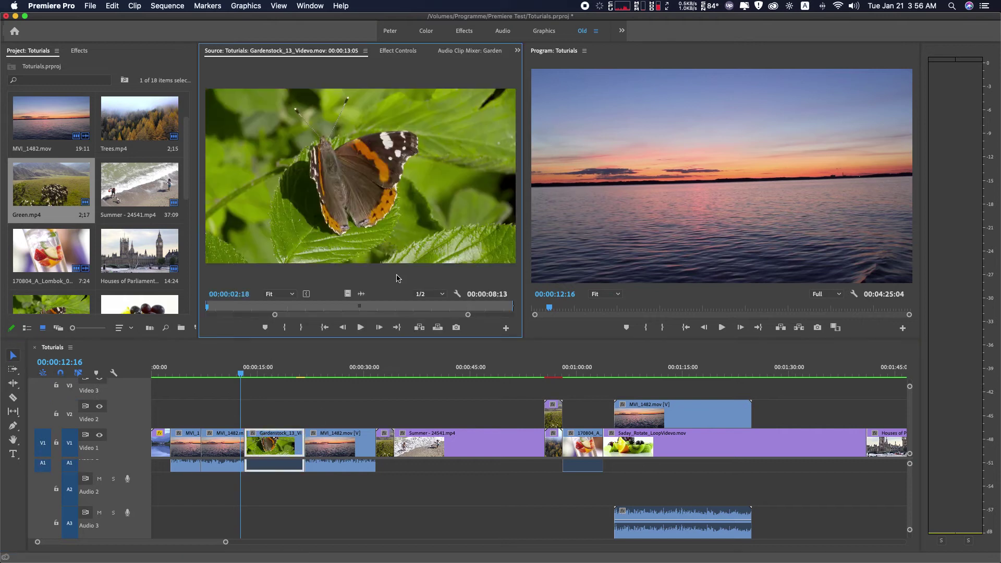
pyautogui.doubleClick(468, 316)
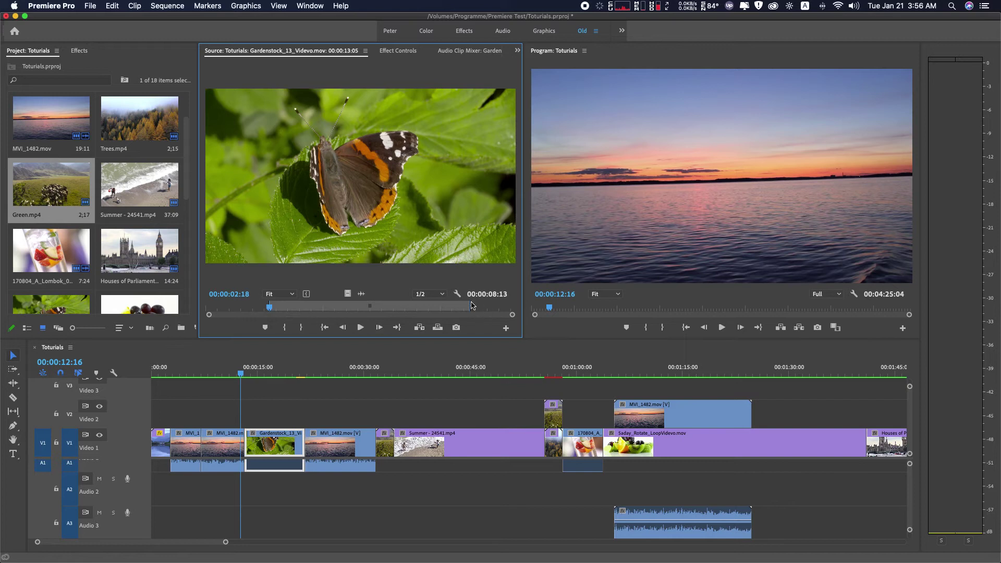
# Step: Mark a 4:24 In-to-Out range on Houses of Parliament, then reload Gardenstock
pyautogui.click(150, 258)
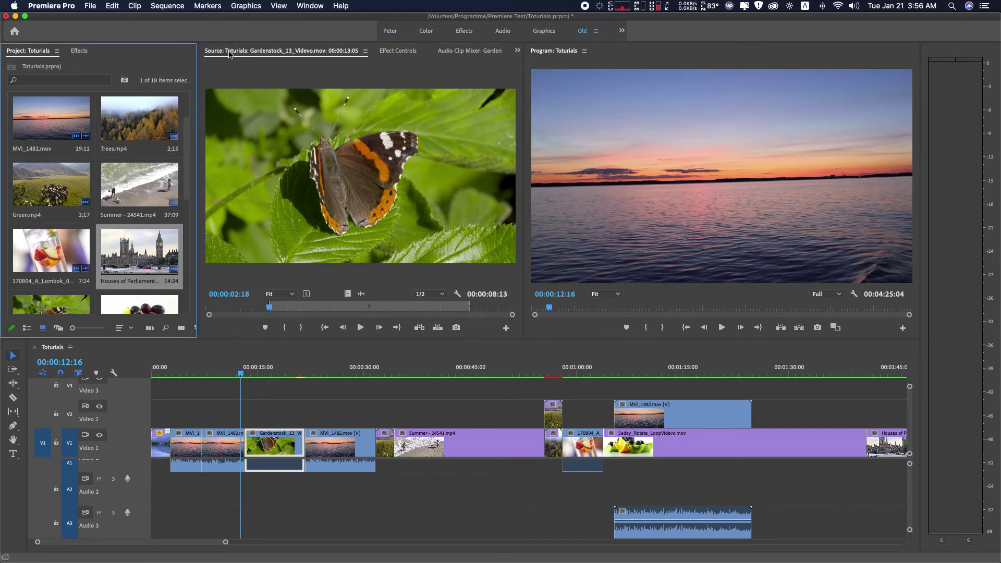
pyautogui.doubleClick(145, 263)
pyautogui.moveTo(257, 311); pyautogui.dragTo(324, 311)
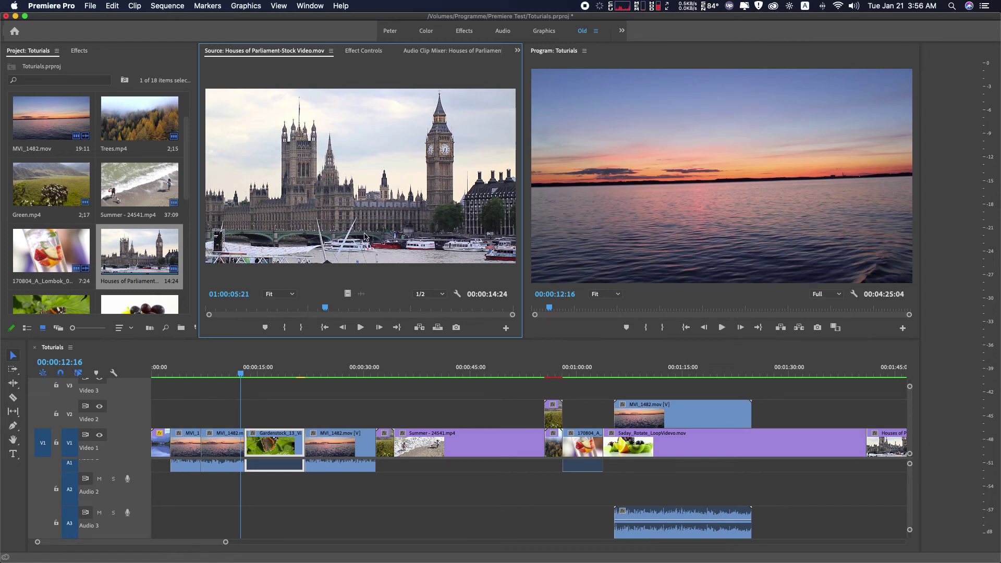
pyautogui.press('i')
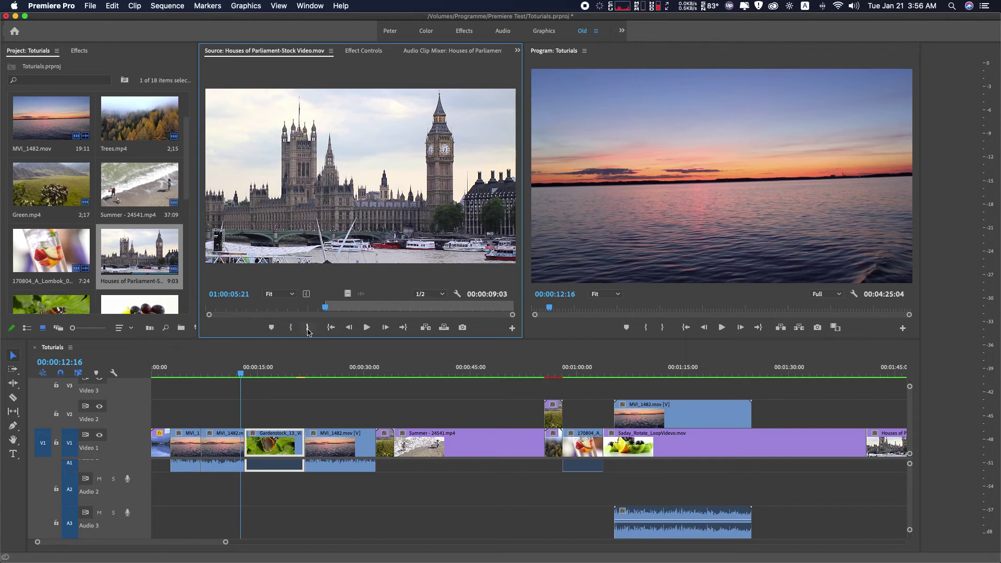
pyautogui.moveTo(325, 311); pyautogui.dragTo(429, 311)
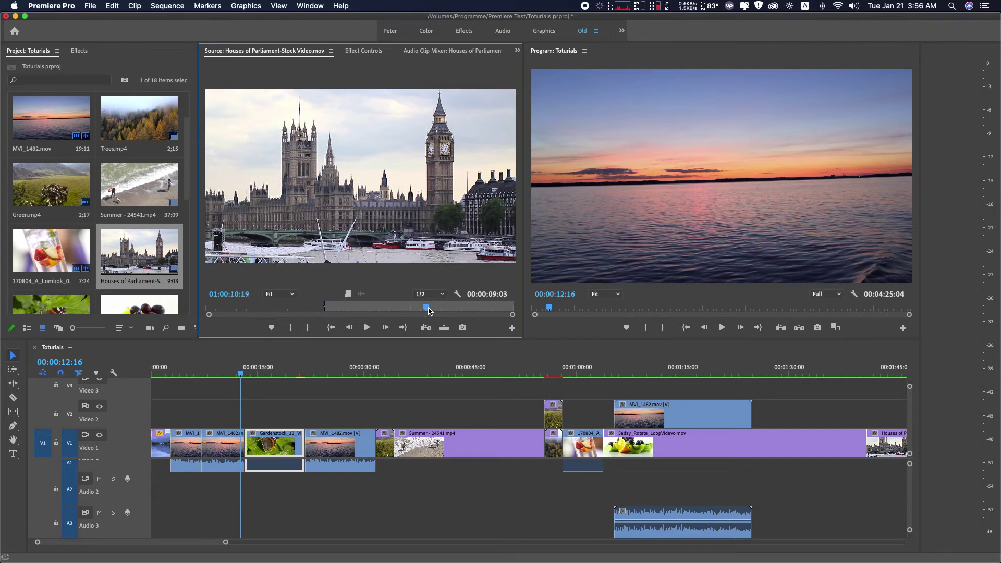
pyautogui.press('o')
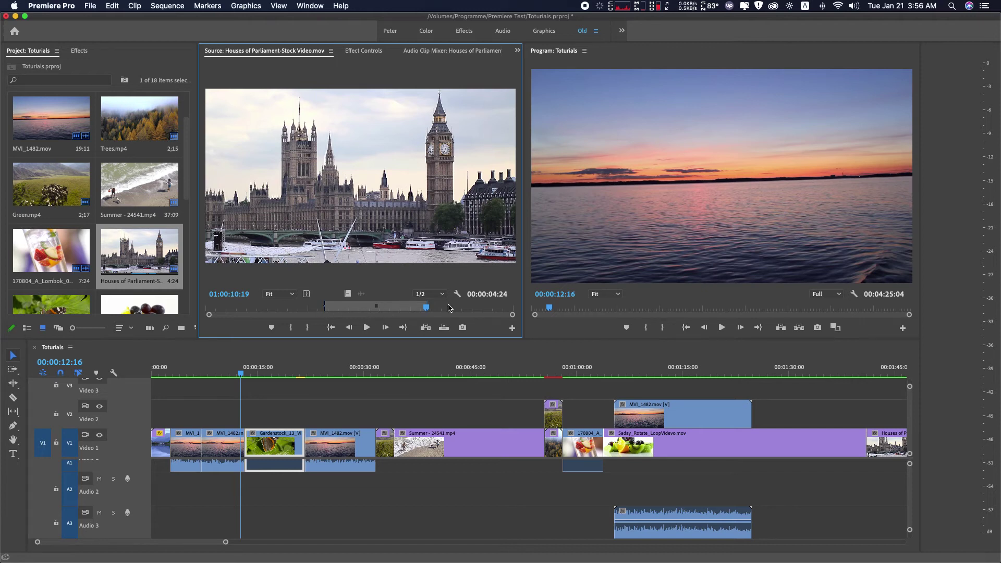
pyautogui.doubleClick(277, 444)
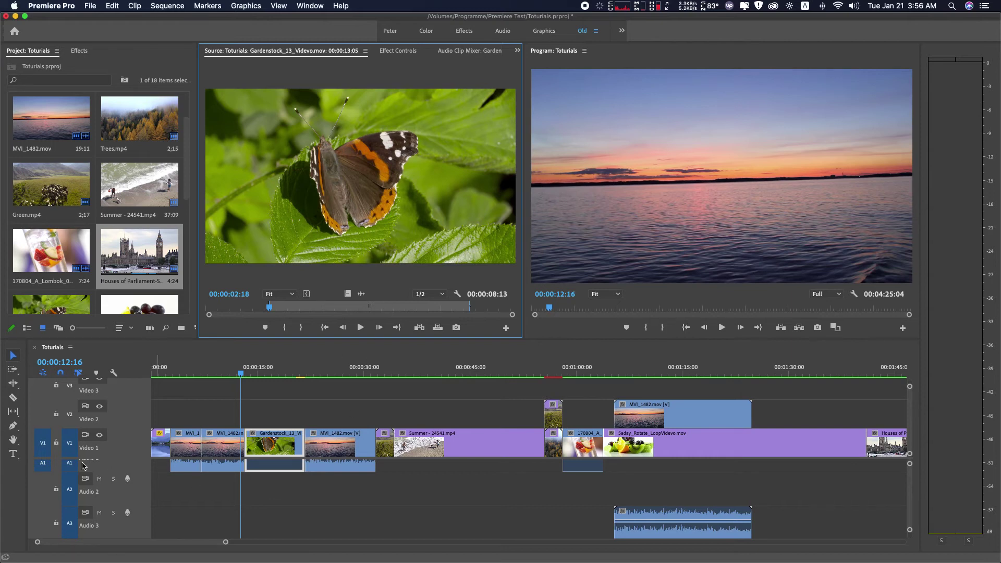
# Step: Slip the Gardenstock footage with the Slip tool, leaving an 8:13 in-to-out portion
pyautogui.moveTo(14, 410); pyautogui.dragTo(56, 410)
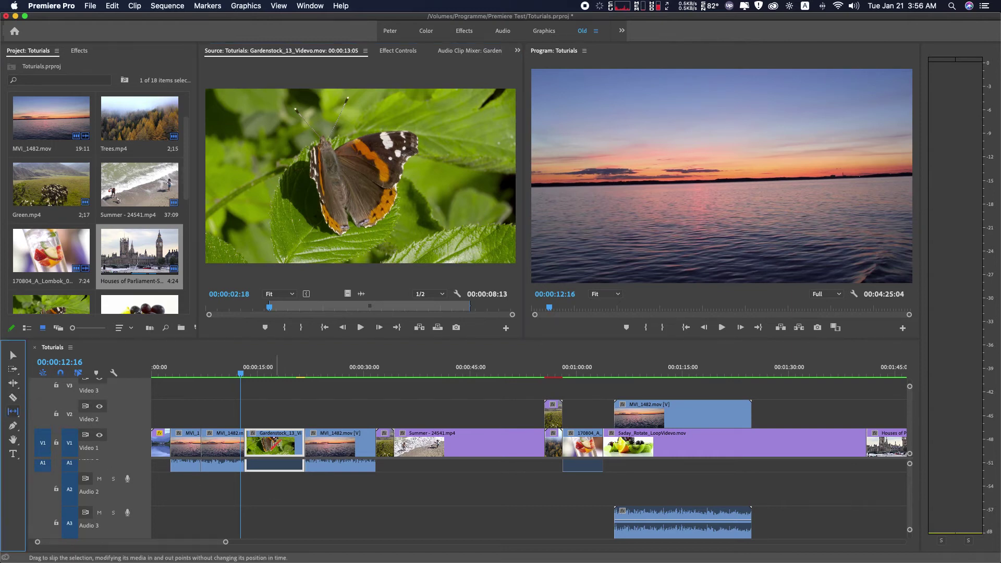
pyautogui.moveTo(275, 444); pyautogui.dragTo(268, 444)
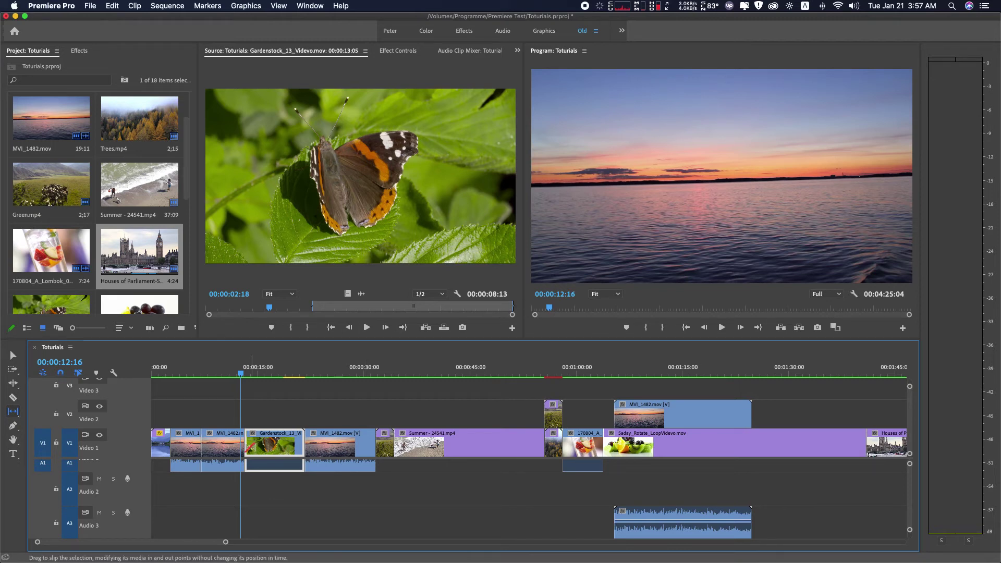
pyautogui.moveTo(266, 444); pyautogui.dragTo(297, 444)
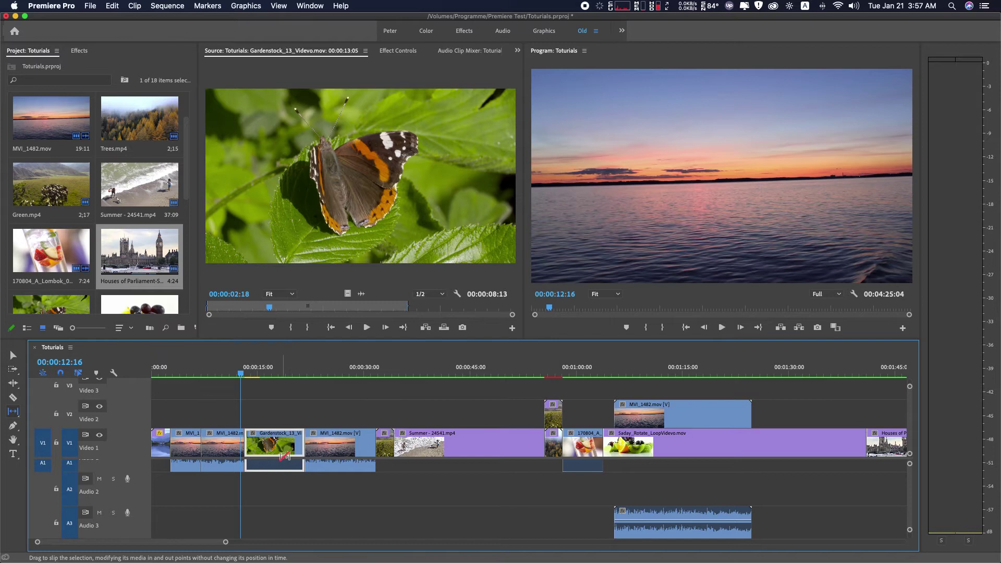
# Step: Scrub the playhead from the motorcycle clip back to about 2:35
pyautogui.scroll(-10, 390, 477)
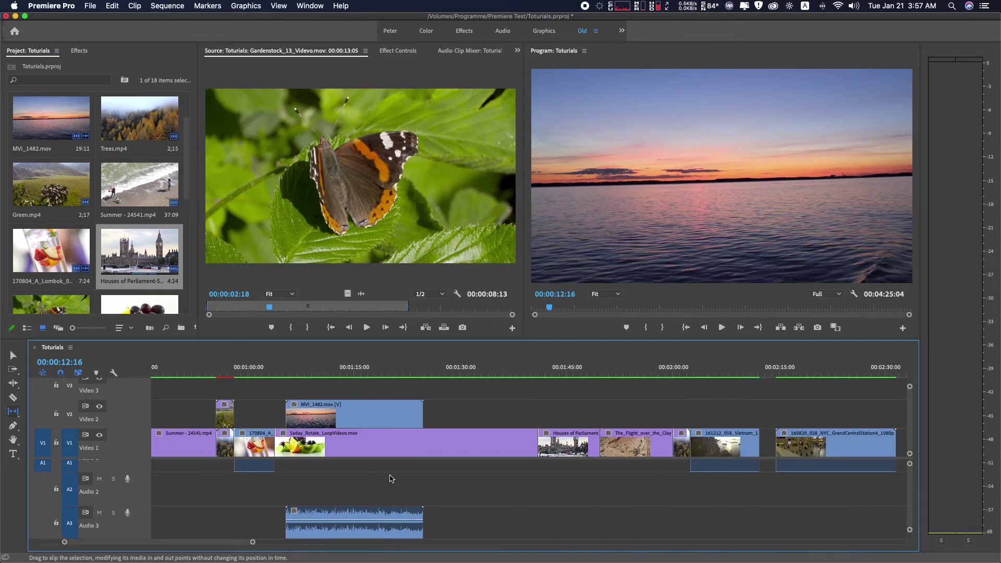
pyautogui.scroll(-1, 391, 477)
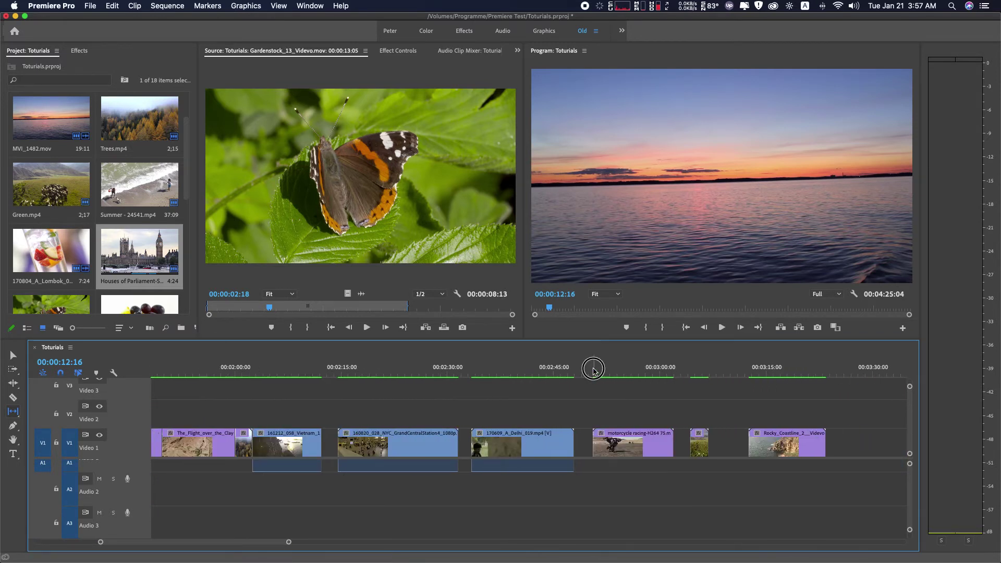
pyautogui.click(624, 370)
pyautogui.moveTo(623, 370); pyautogui.dragTo(479, 376)
pyautogui.press('v')
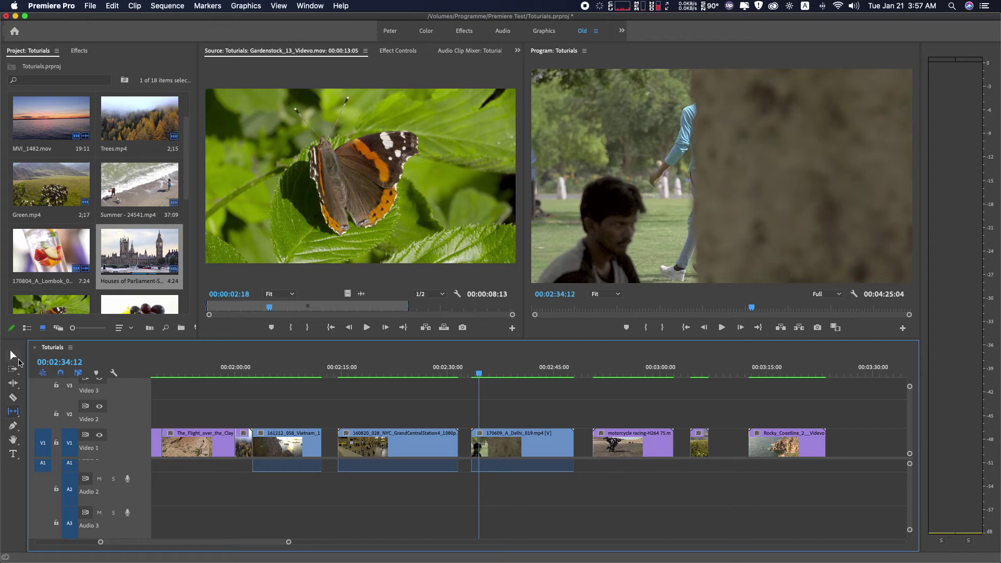
# Step: Trim the Delhi clip's start later and end earlier, leaving gaps, and scrub through it
pyautogui.moveTo(472, 444); pyautogui.dragTo(499, 446)
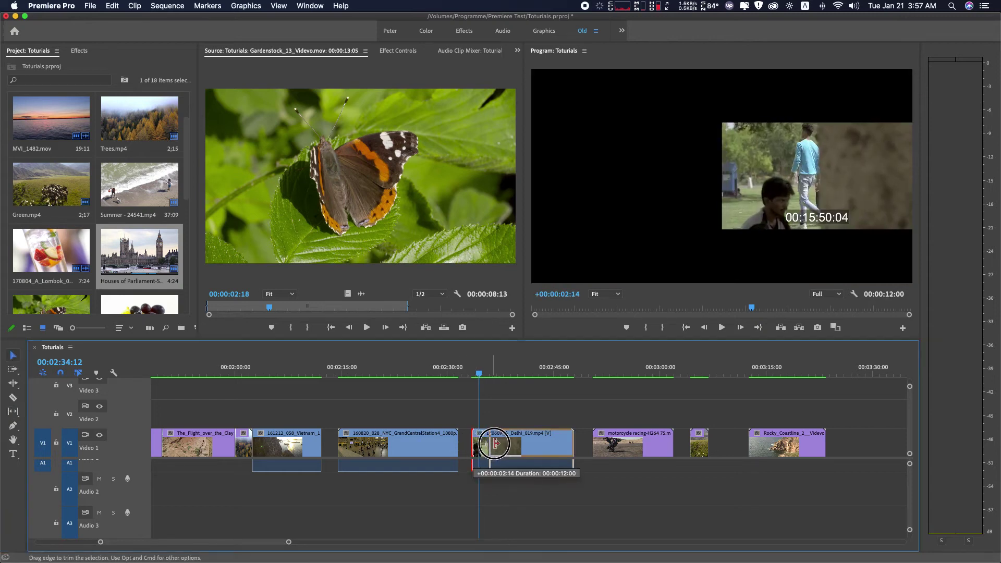
pyautogui.moveTo(572, 449); pyautogui.dragTo(550, 453)
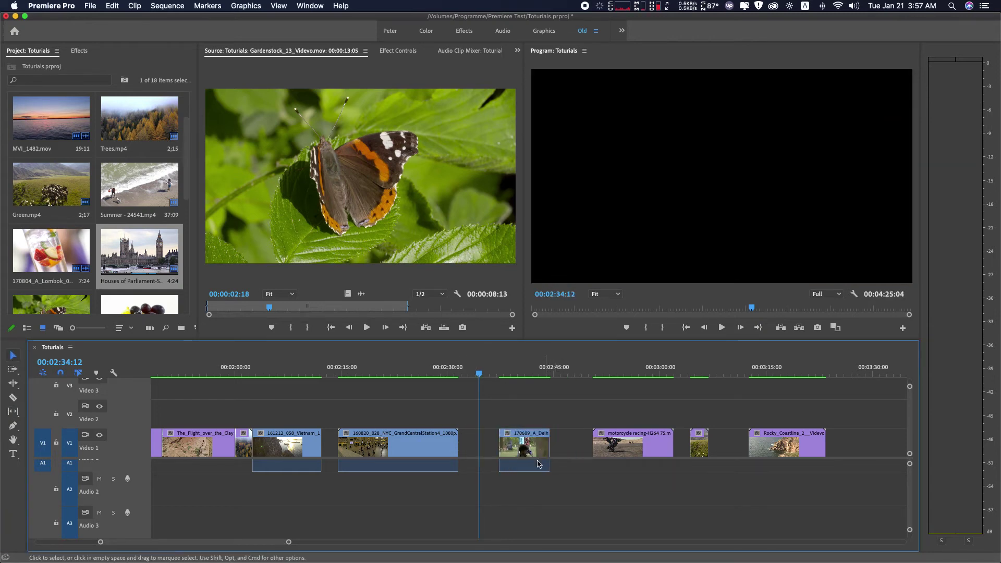
pyautogui.click(521, 374)
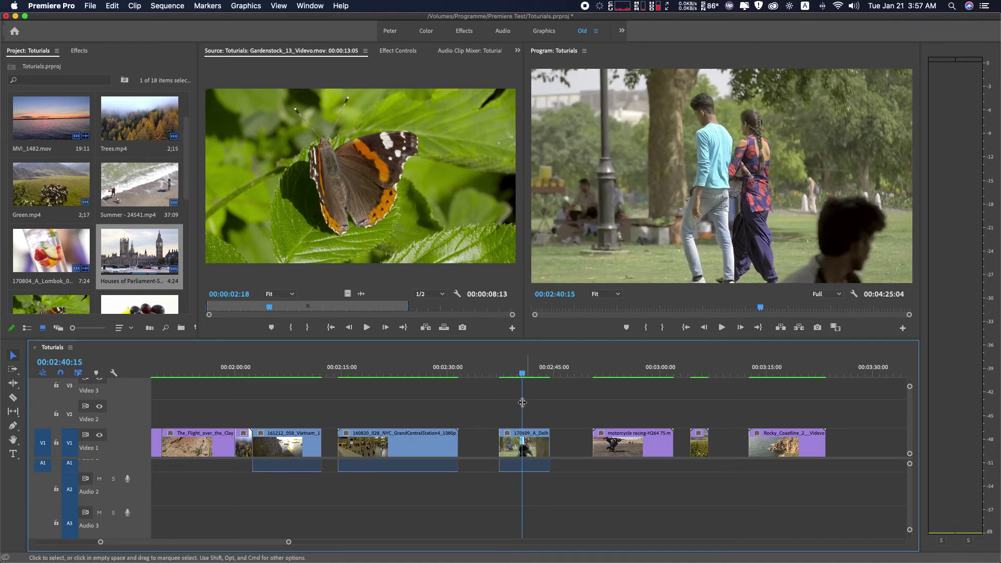
pyautogui.moveTo(522, 373); pyautogui.dragTo(497, 373)
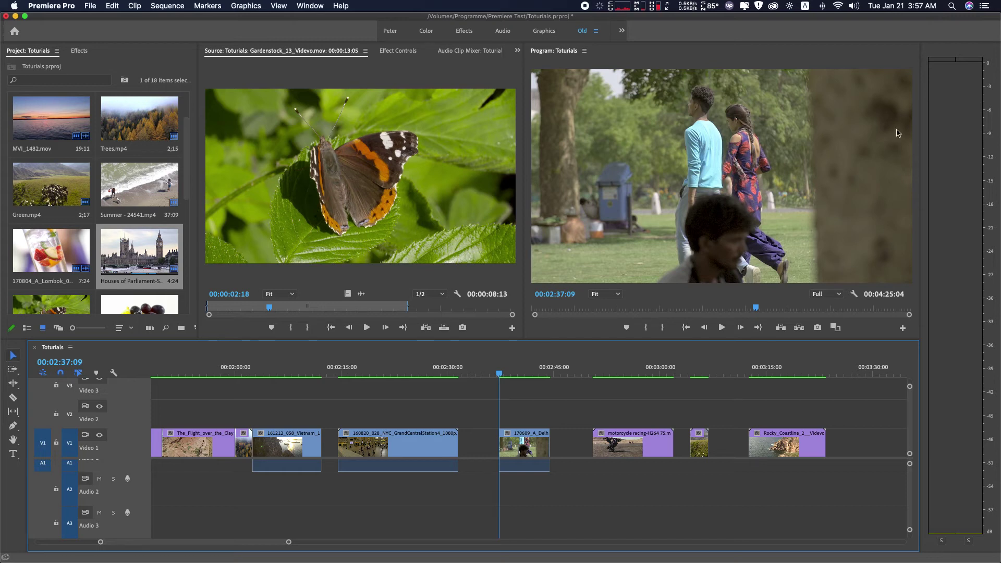
# Step: Load 170609_A_Delhi in the source viewer and slip its content about three seconds later
pyautogui.doubleClick(522, 449)
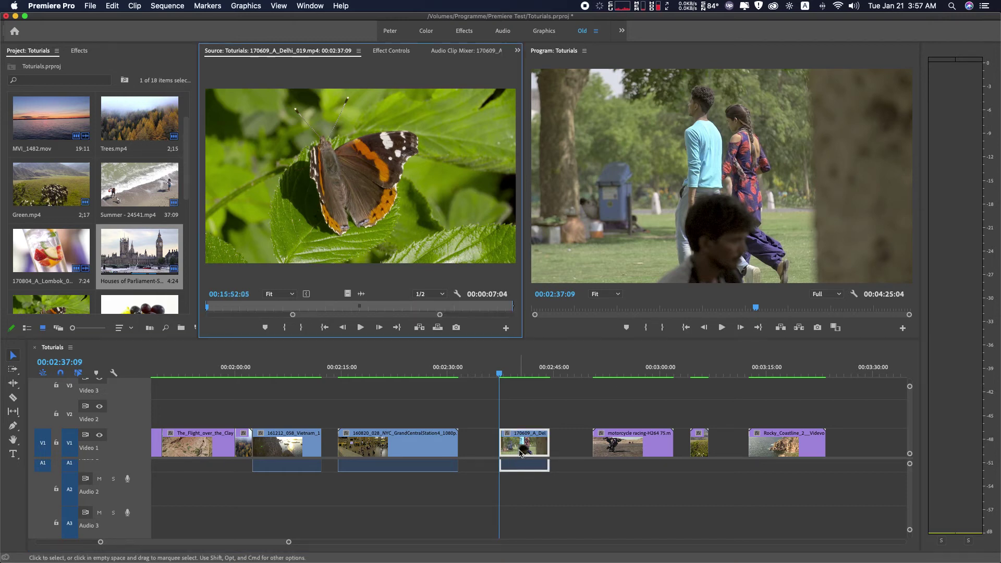
pyautogui.moveTo(440, 314); pyautogui.dragTo(591, 315)
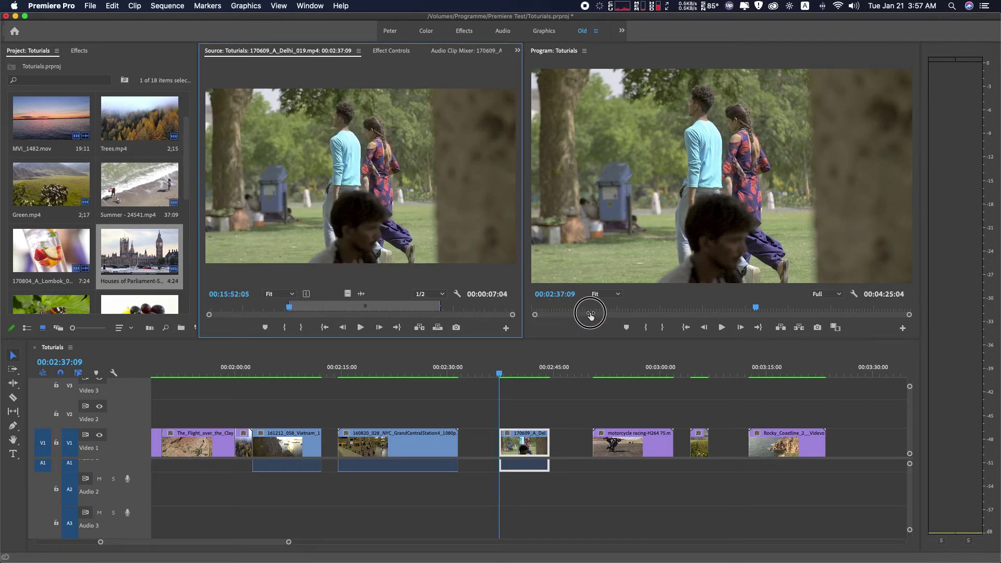
pyautogui.moveTo(519, 322); pyautogui.dragTo(532, 314)
pyautogui.click(13, 410)
pyautogui.moveTo(527, 442); pyautogui.dragTo(517, 444)
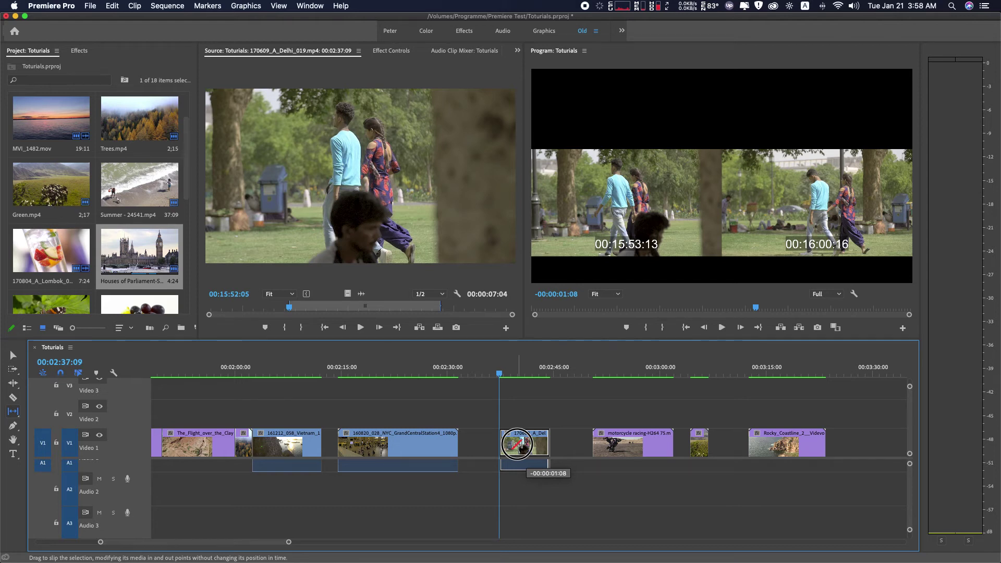
pyautogui.moveTo(517, 444); pyautogui.dragTo(507, 445)
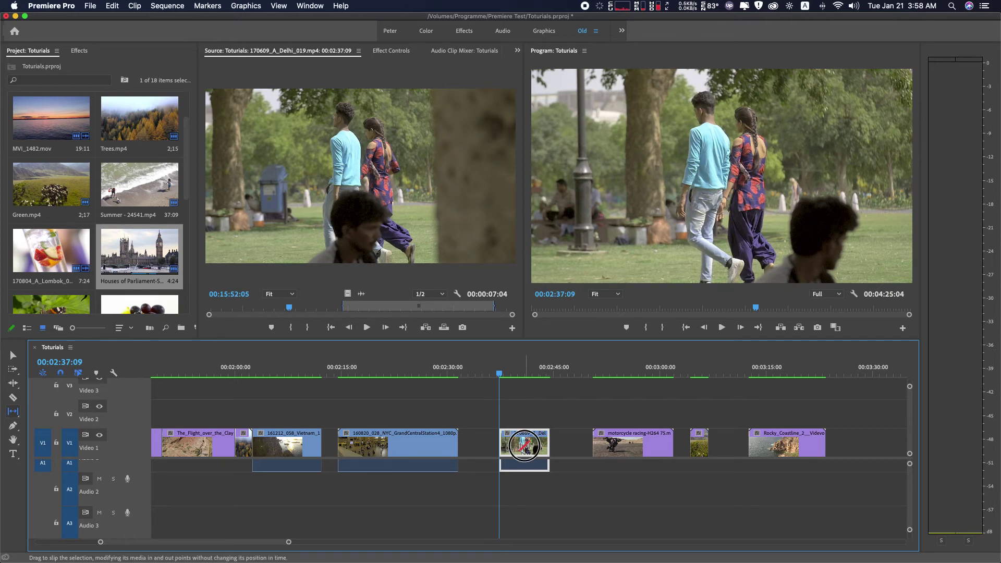
pyautogui.moveTo(524, 446); pyautogui.dragTo(519, 446)
pyautogui.moveTo(528, 444); pyautogui.dragTo(547, 442)
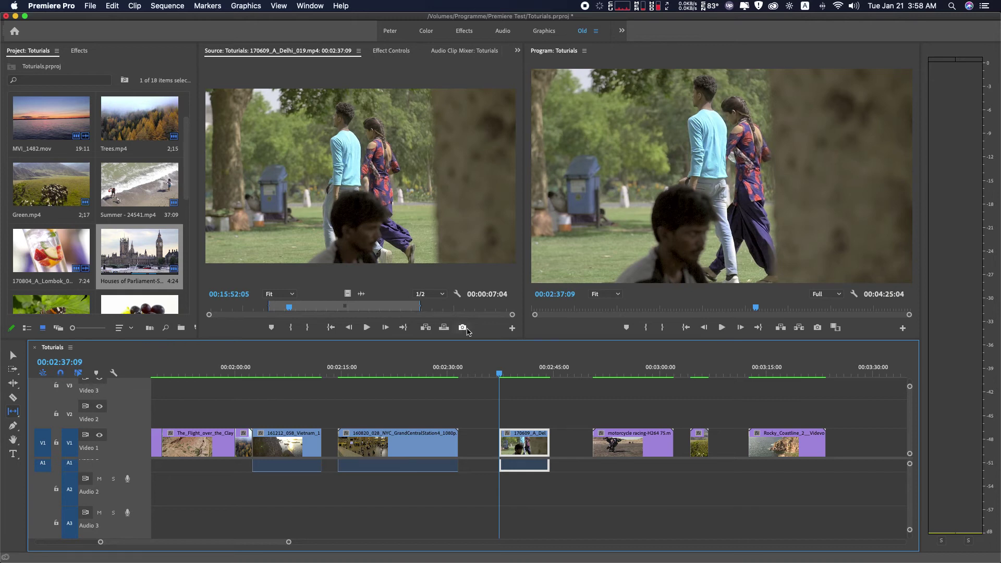
# Step: Ripple-delete the gaps after and before the Delhi clip, shortening the sequence to 4:13:08
pyautogui.click(19, 357)
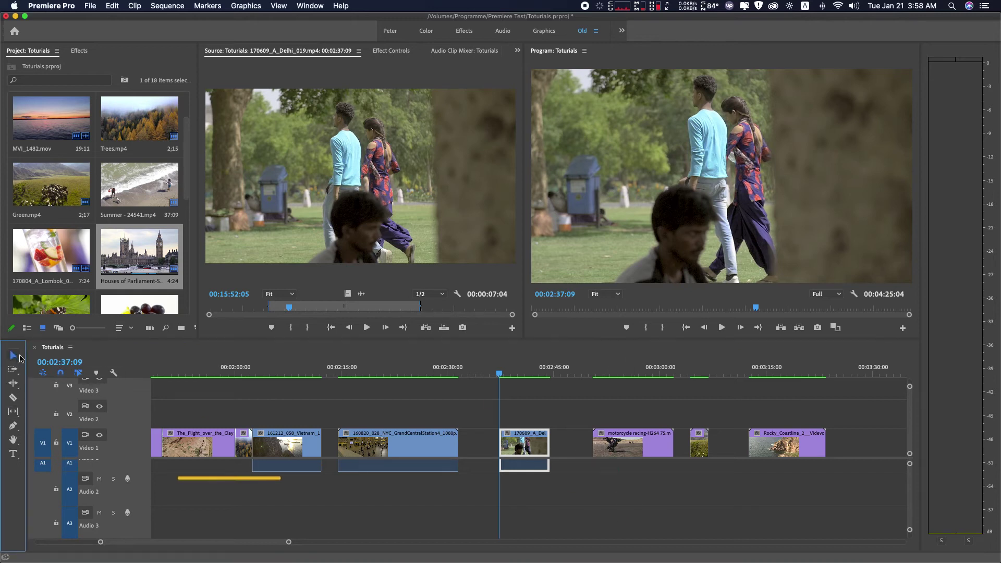
pyautogui.click(566, 446)
pyautogui.press('BackSpace')
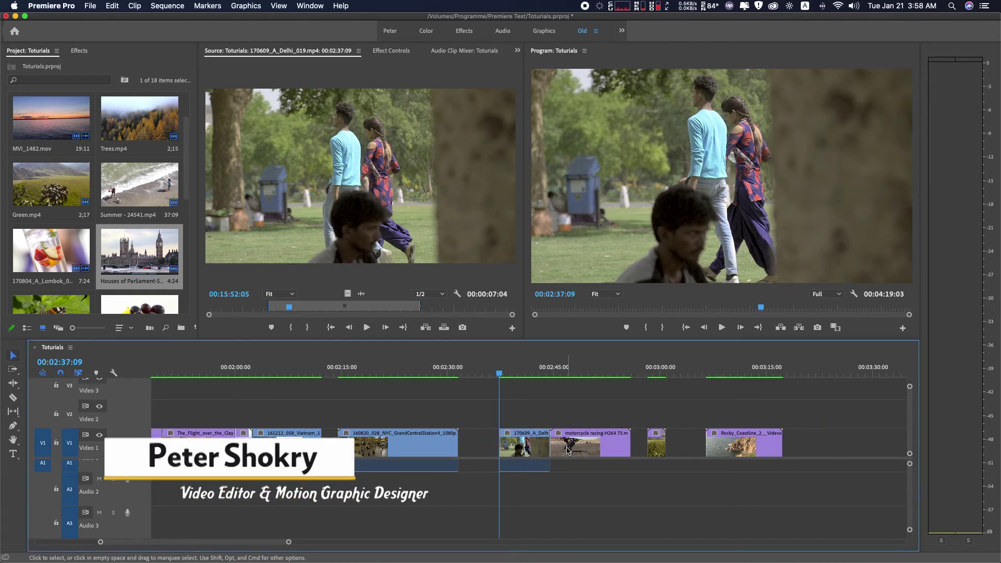
pyautogui.press('BackSpace')
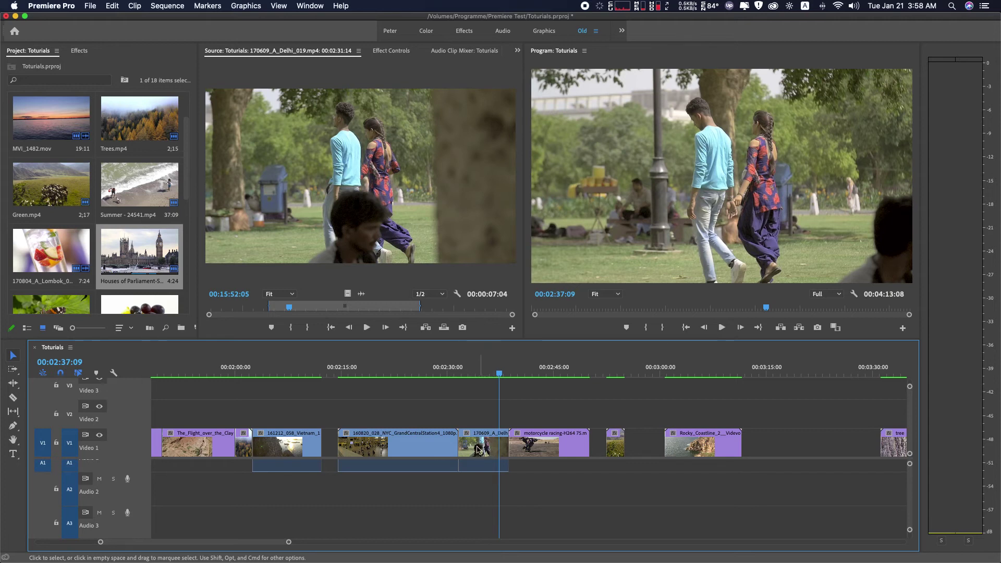
pyautogui.hscroll(-10, 491, 452)
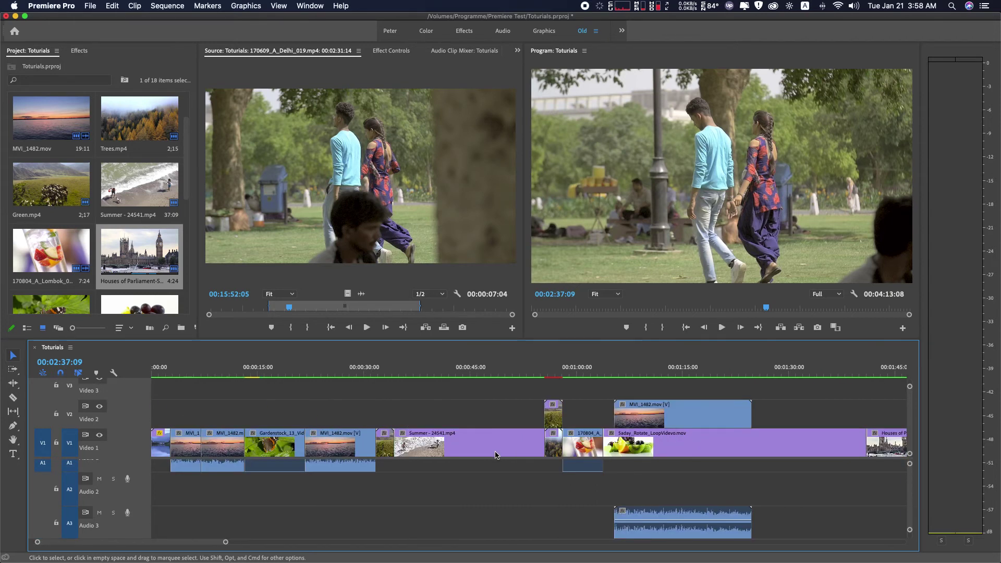
# Step: Select the Slide tool (U) from the Slip/Slide flyout
pyautogui.click(14, 412)
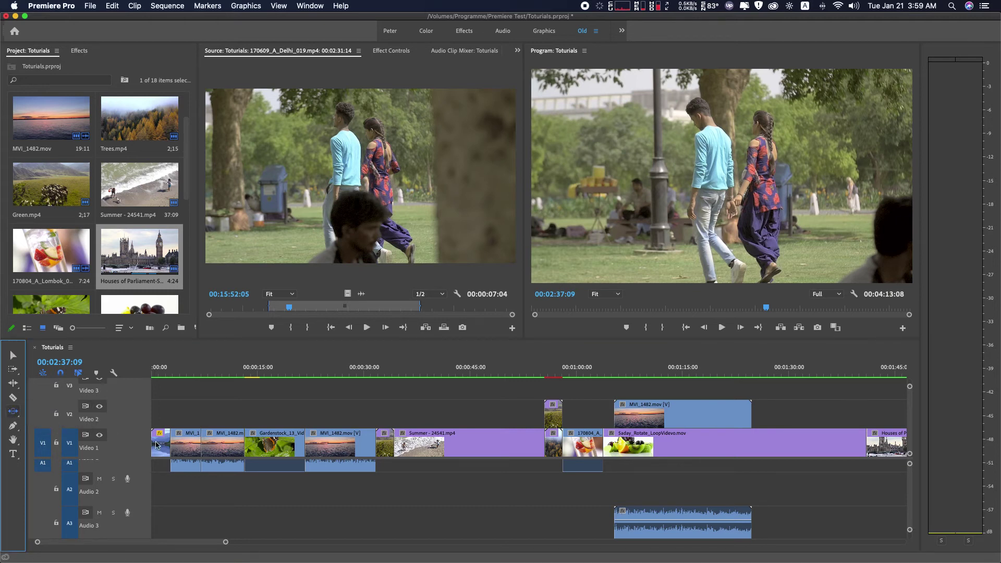
pyautogui.click(13, 383)
pyautogui.click(47, 405)
pyautogui.hscroll(2, 197, 473)
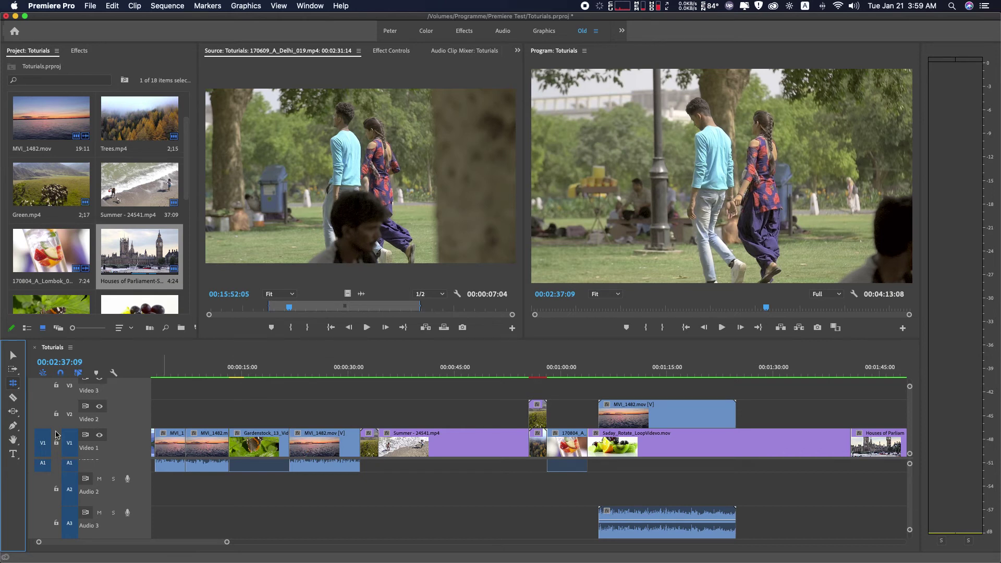
pyautogui.click(16, 412)
pyautogui.click(47, 423)
pyautogui.hscroll(-2, 265, 470)
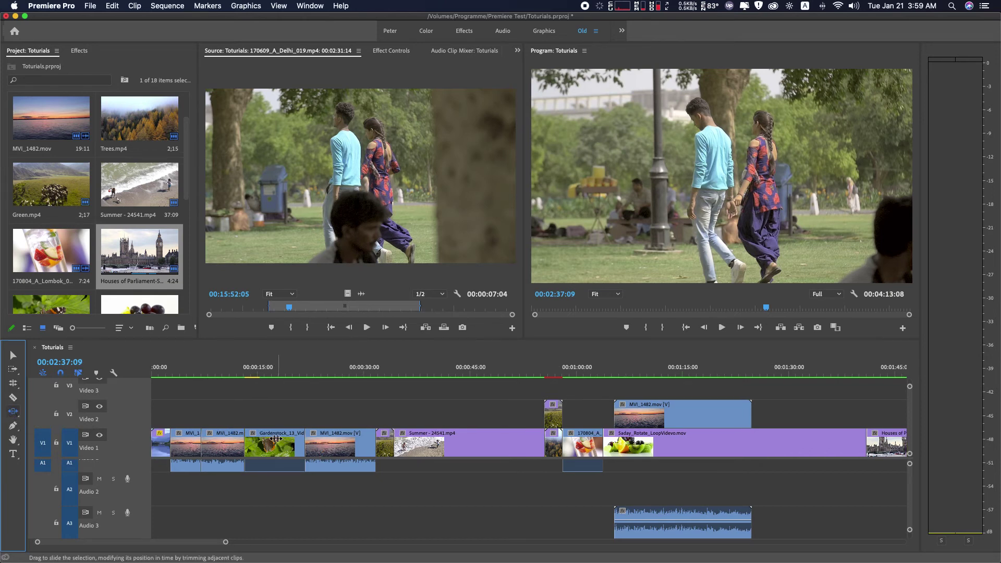
# Step: Slide Gardenstock 17 frames earlier, then about two seconds later, and try sliding Summer
pyautogui.click(270, 447)
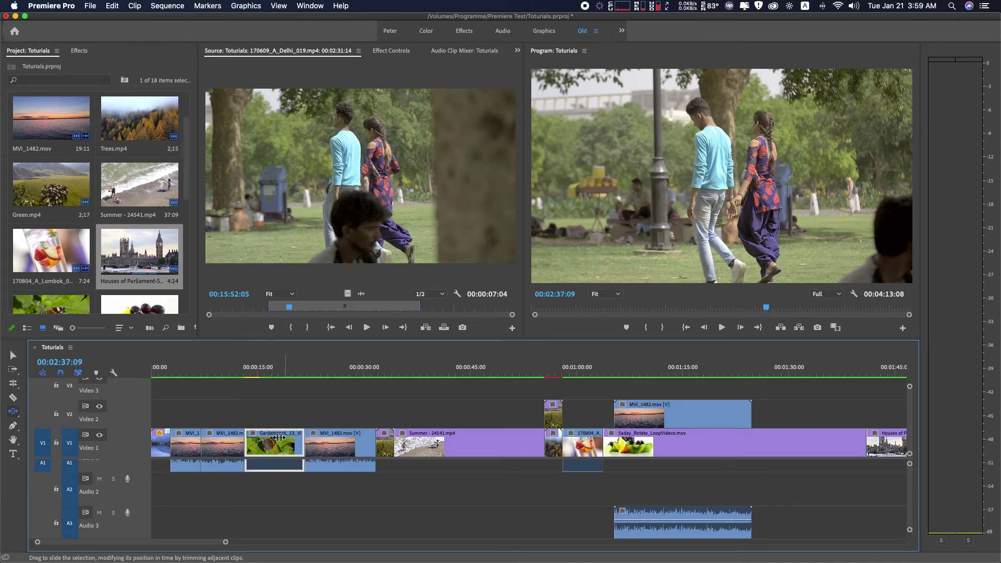
pyautogui.moveTo(270, 447); pyautogui.dragTo(251, 447)
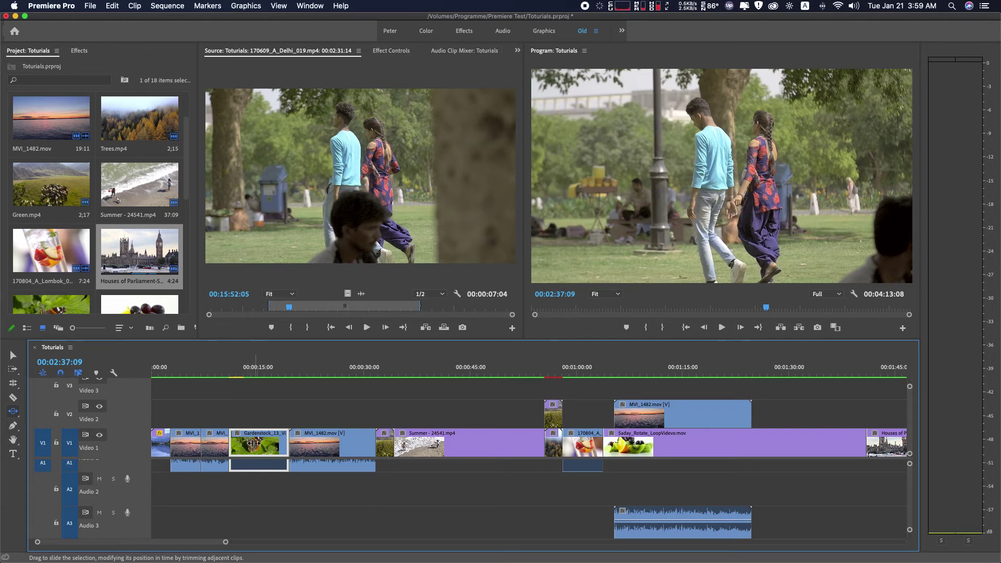
pyautogui.moveTo(254, 444); pyautogui.dragTo(275, 444)
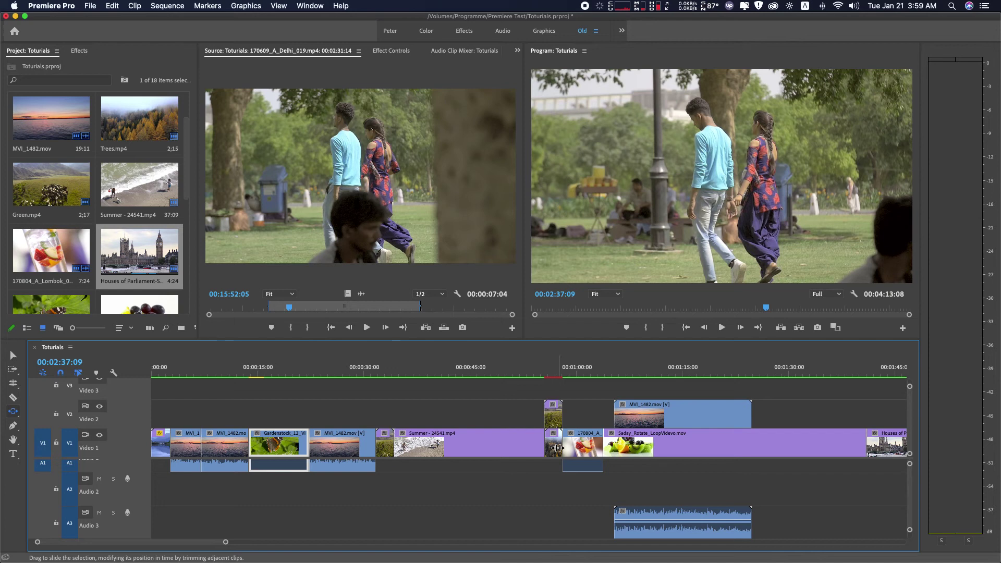
pyautogui.moveTo(467, 440); pyautogui.dragTo(401, 449)
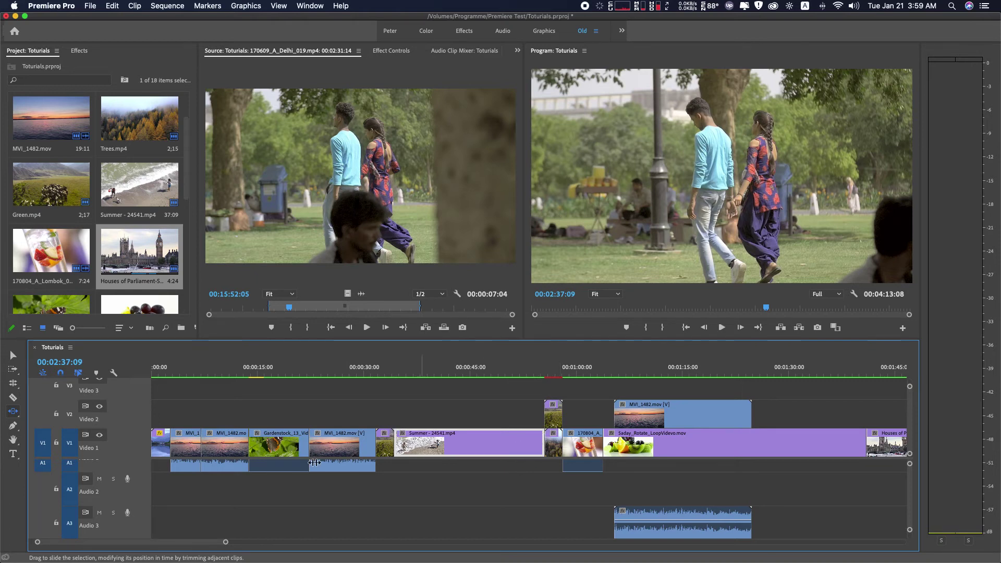
pyautogui.click(13, 355)
# Step: Trim the end of the Summer clip shorter and ripple-delete the resulting gaps on V1
pyautogui.click(532, 465)
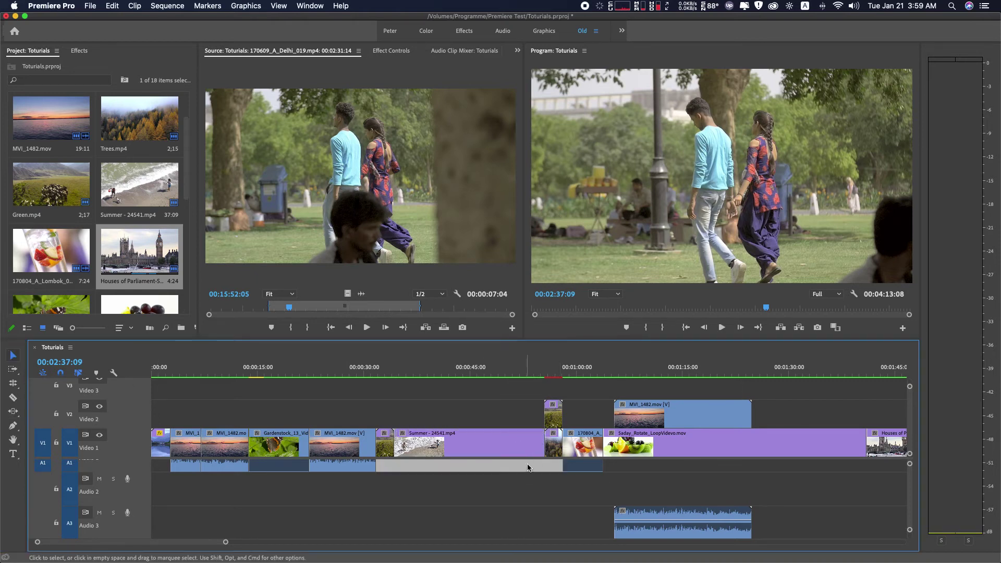
pyautogui.moveTo(542, 444)
pyautogui.mouseDown()
pyautogui.moveTo(387, 461)
pyautogui.moveTo(429, 445)
pyautogui.moveTo(390, 445)
pyautogui.mouseUp()
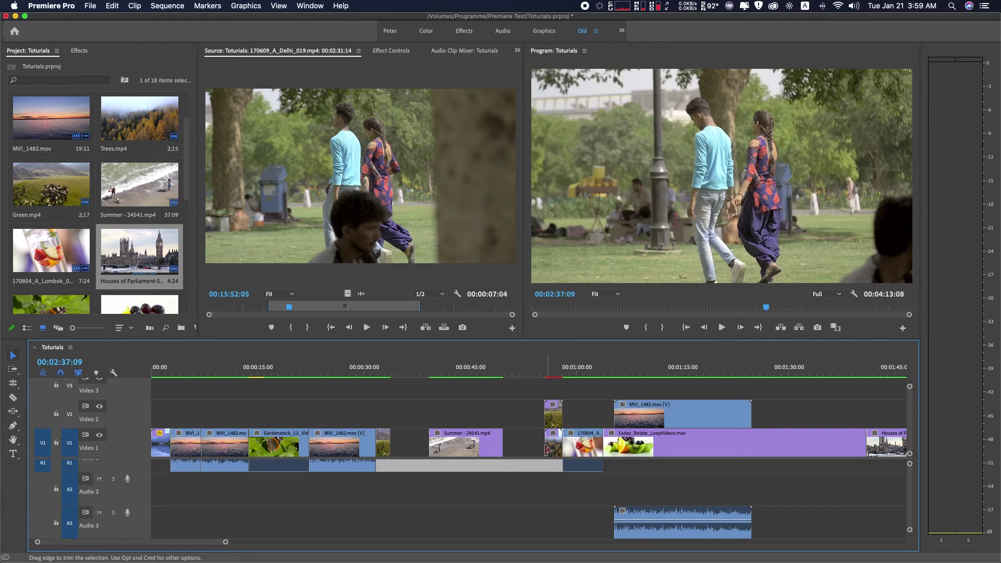
pyautogui.moveTo(545, 444); pyautogui.dragTo(549, 444)
pyautogui.click(508, 446)
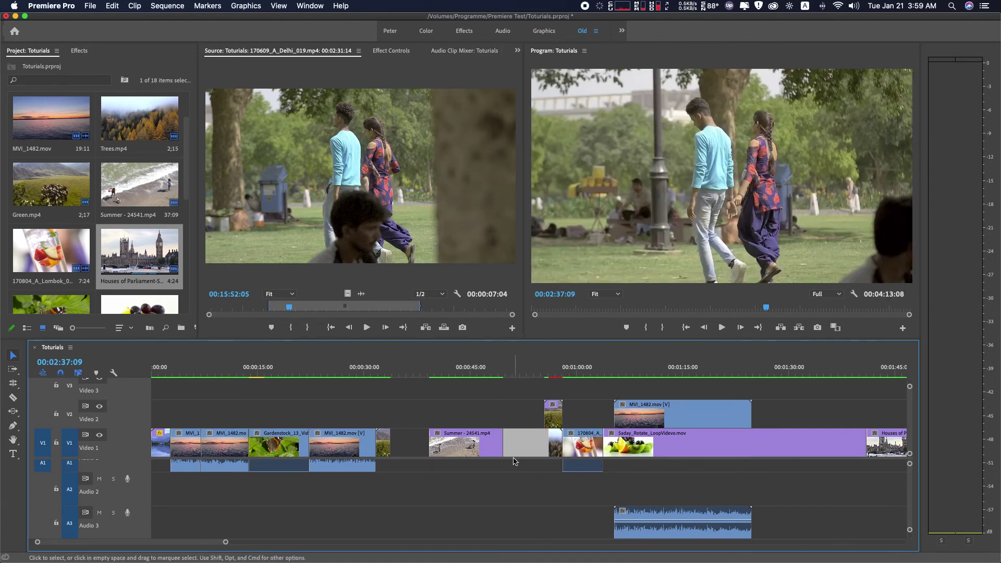
pyautogui.press('Delete')
pyautogui.click(415, 454)
pyautogui.press('Delete')
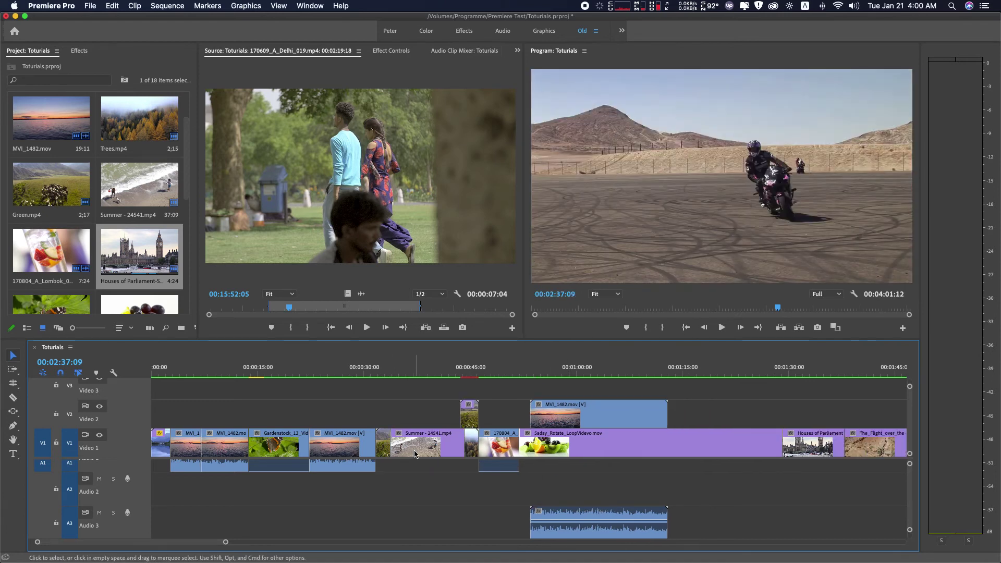
# Step: Slide the Summer clip 13 frames later and the Gardenstock clip earlier between their neighbours
pyautogui.click(13, 412)
pyautogui.moveTo(421, 447); pyautogui.dragTo(426, 447)
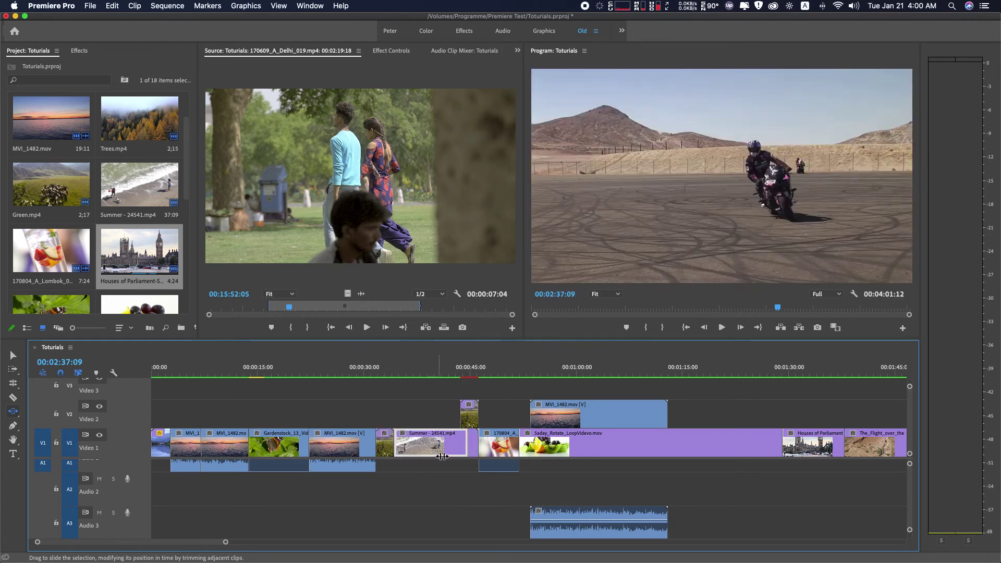
pyautogui.click(275, 449)
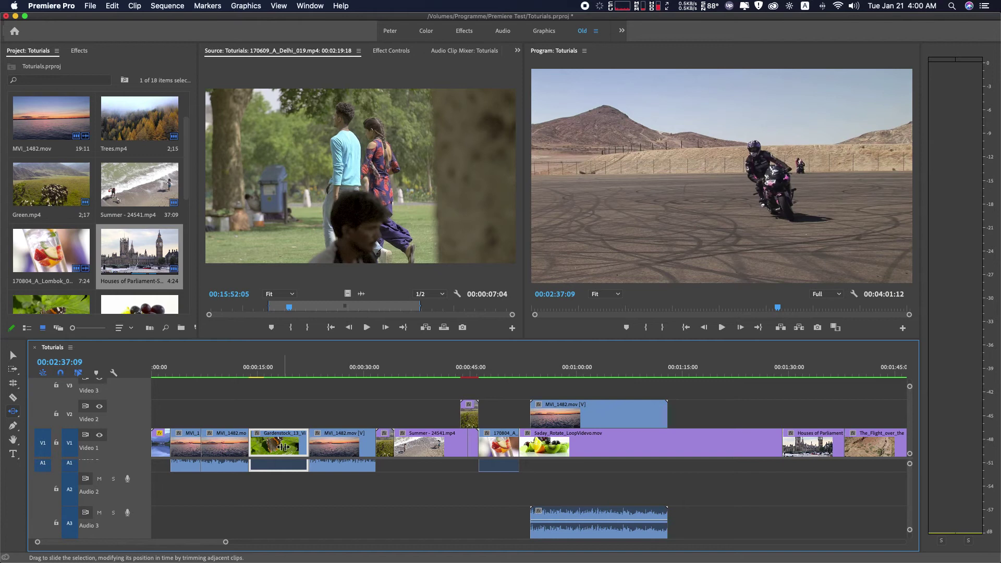
pyautogui.moveTo(259, 449); pyautogui.dragTo(240, 449)
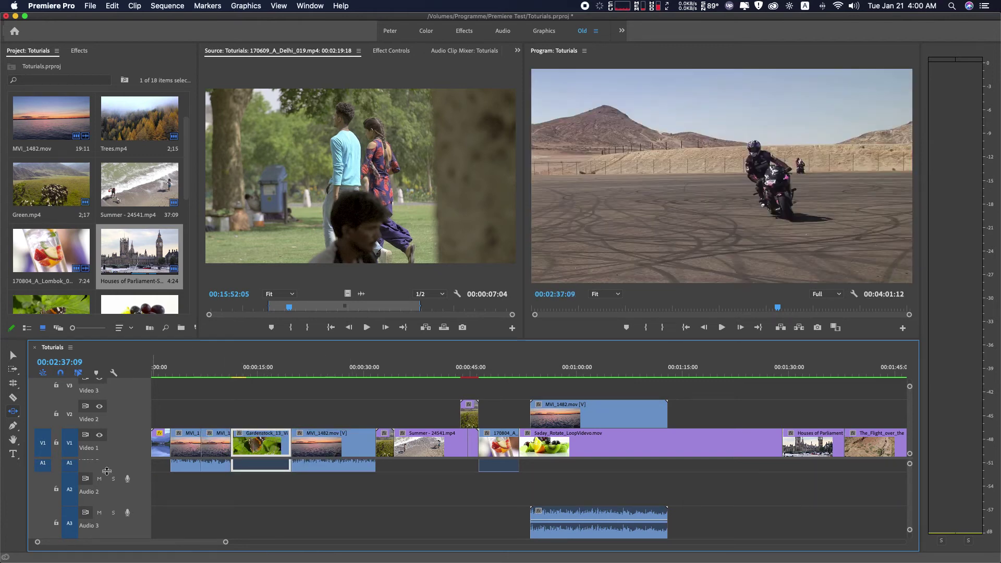
pyautogui.moveTo(13, 411); pyautogui.dragTo(57, 423)
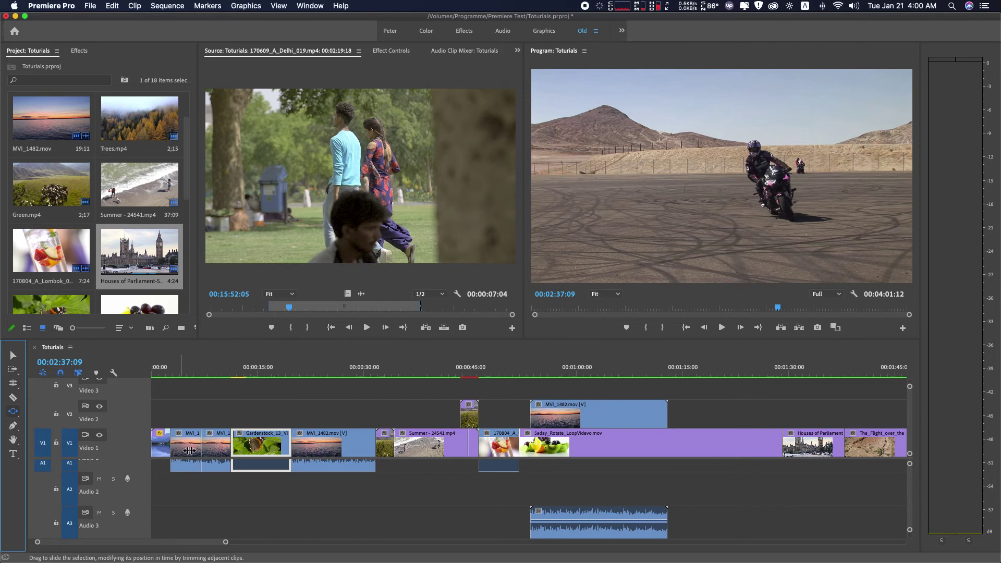
# Step: Select MVI_1482 and turn on video keyframe display in the timeline display settings
pyautogui.click(13, 427)
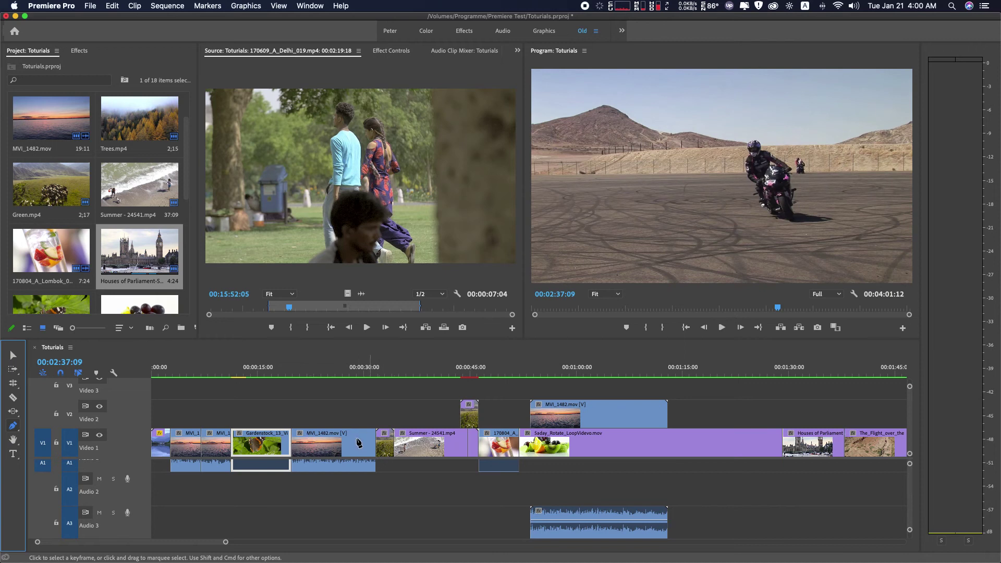
pyautogui.click(326, 443)
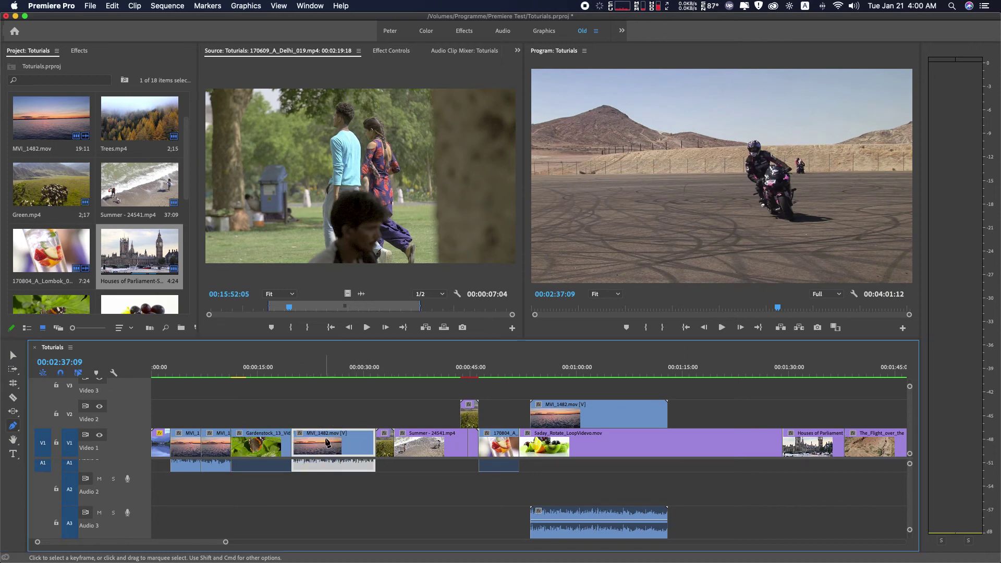
pyautogui.click(112, 373)
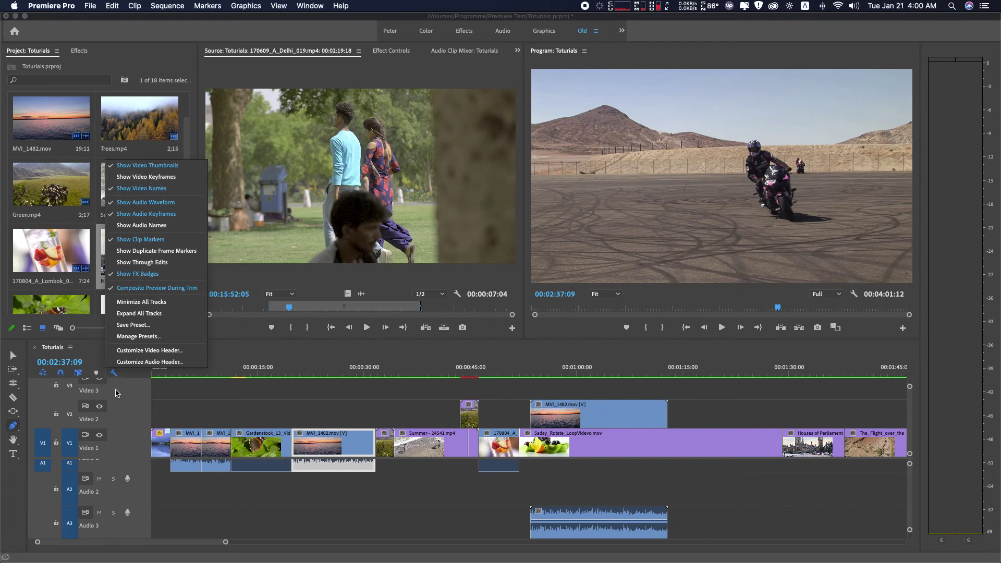
pyautogui.click(151, 178)
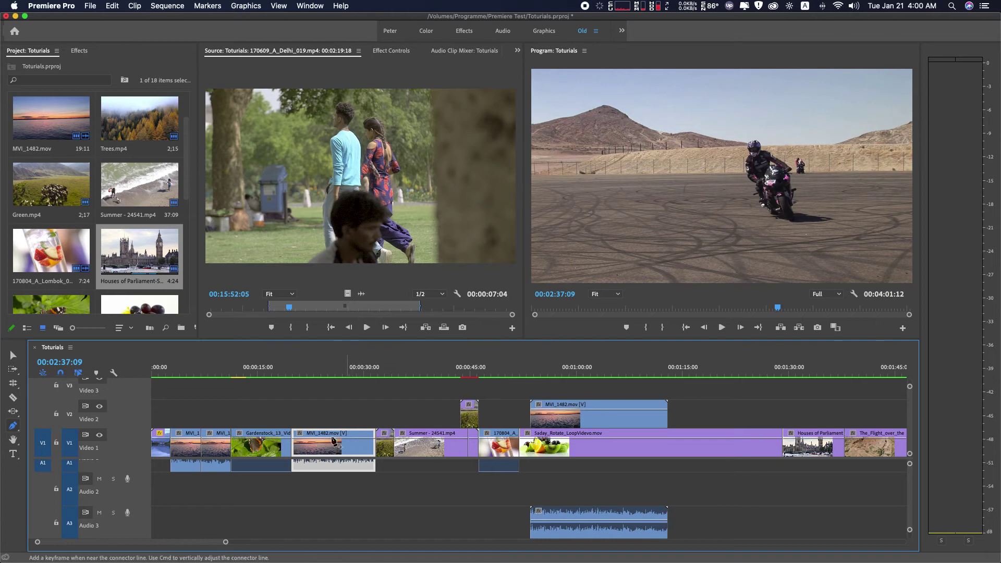
# Step: Keyframe MVI_1482's opacity down to about 7, then scrub the fade around 00:00:29:15
pyautogui.click(15, 427)
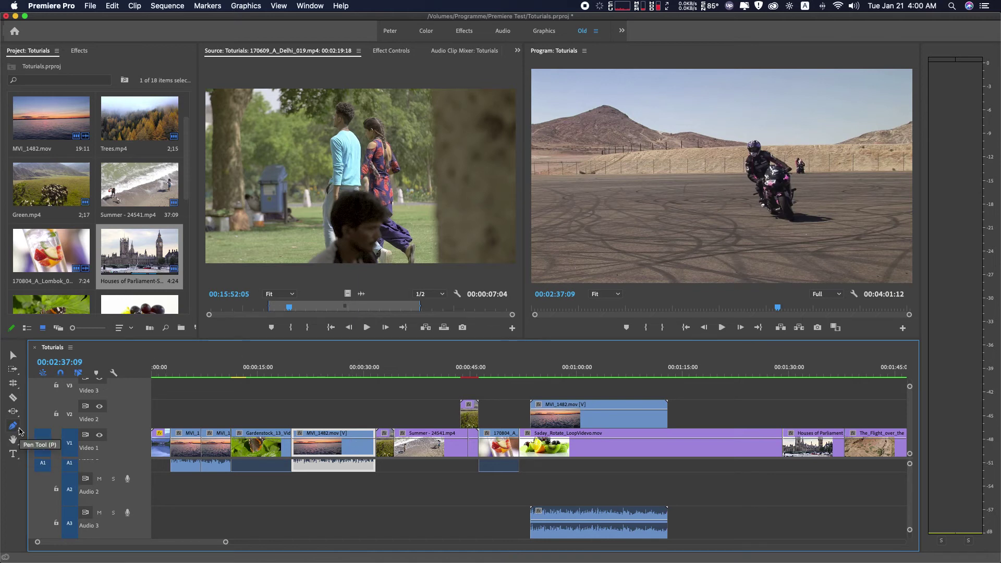
pyautogui.click(349, 437)
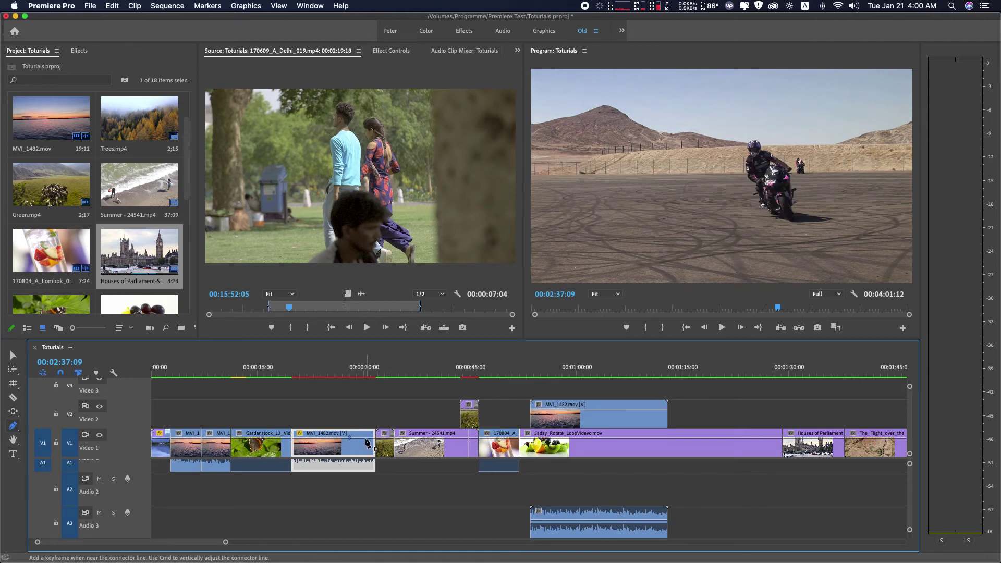
pyautogui.click(365, 437)
pyautogui.moveTo(366, 437); pyautogui.dragTo(367, 451)
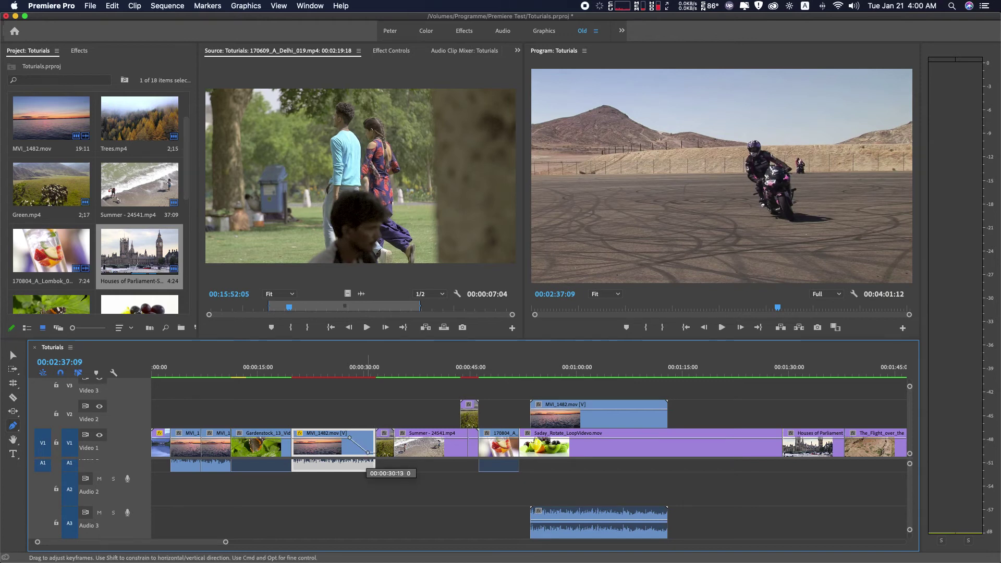
pyautogui.moveTo(339, 369); pyautogui.dragTo(368, 371)
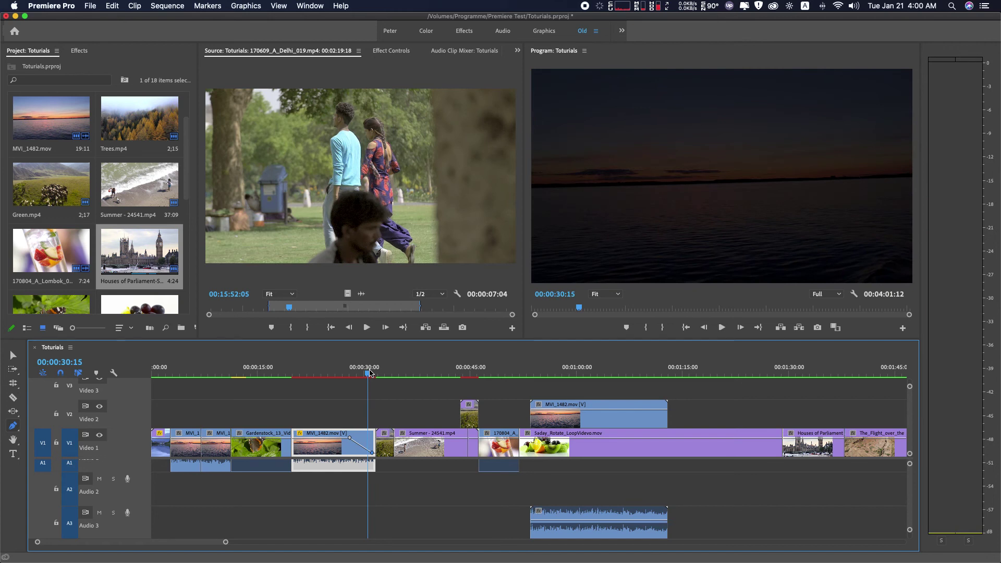
pyautogui.moveTo(368, 374); pyautogui.dragTo(366, 371)
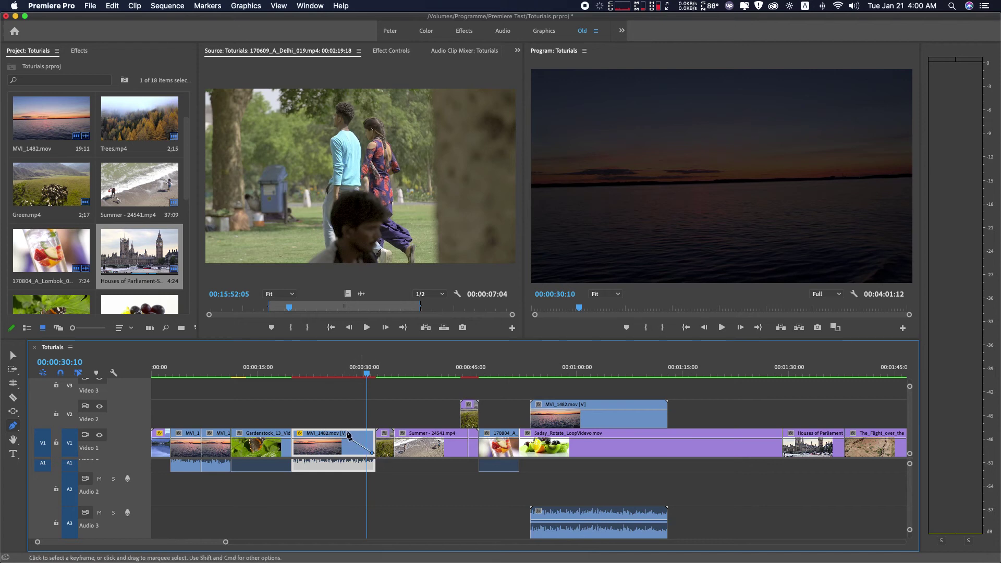
# Step: Pull Gardenstock's opening opacity keyframe to 0 and preview the butterfly clip fading in
pyautogui.click(244, 370)
pyautogui.click(256, 445)
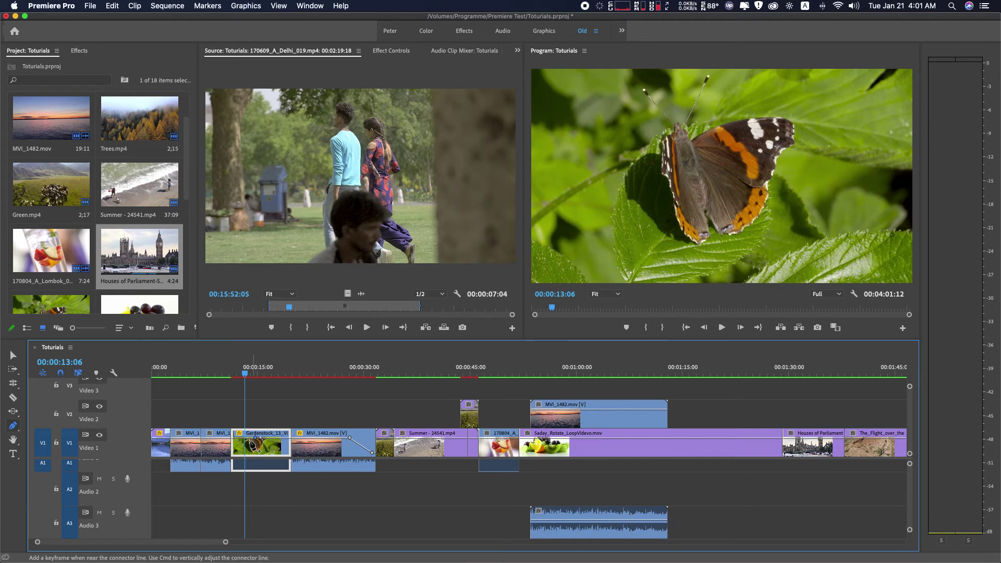
pyautogui.moveTo(234, 436); pyautogui.dragTo(234, 452)
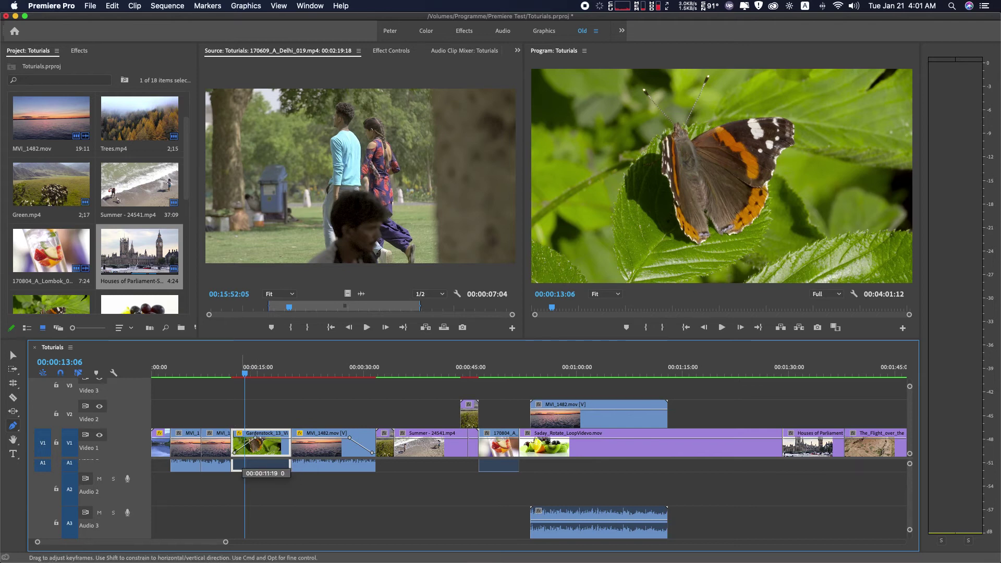
pyautogui.click(233, 376)
pyautogui.moveTo(234, 381); pyautogui.dragTo(252, 384)
# Step: Zoom the timeline in and delete both opacity keyframes on the Gardenstock clip
pyautogui.press('=')
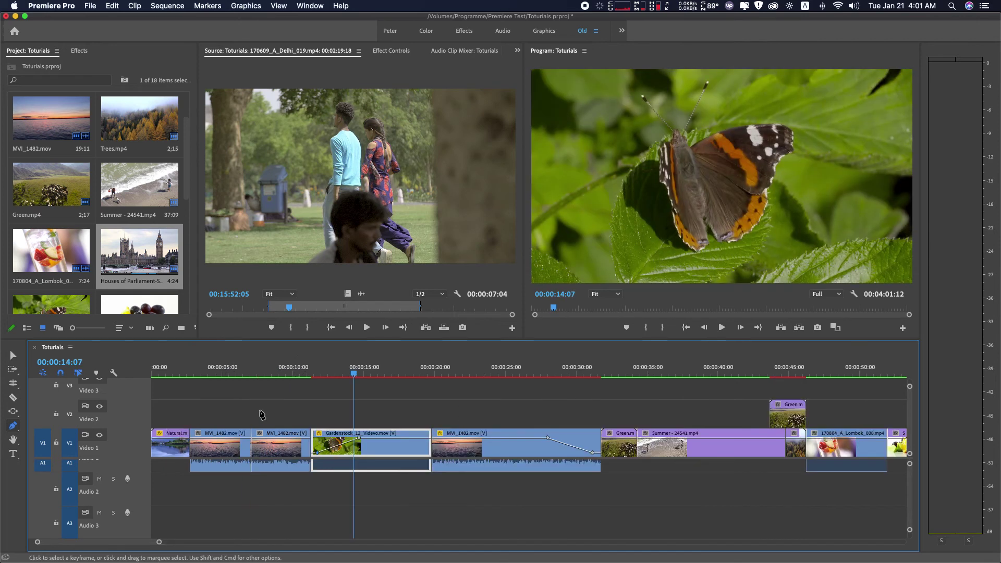
pyautogui.press('=')
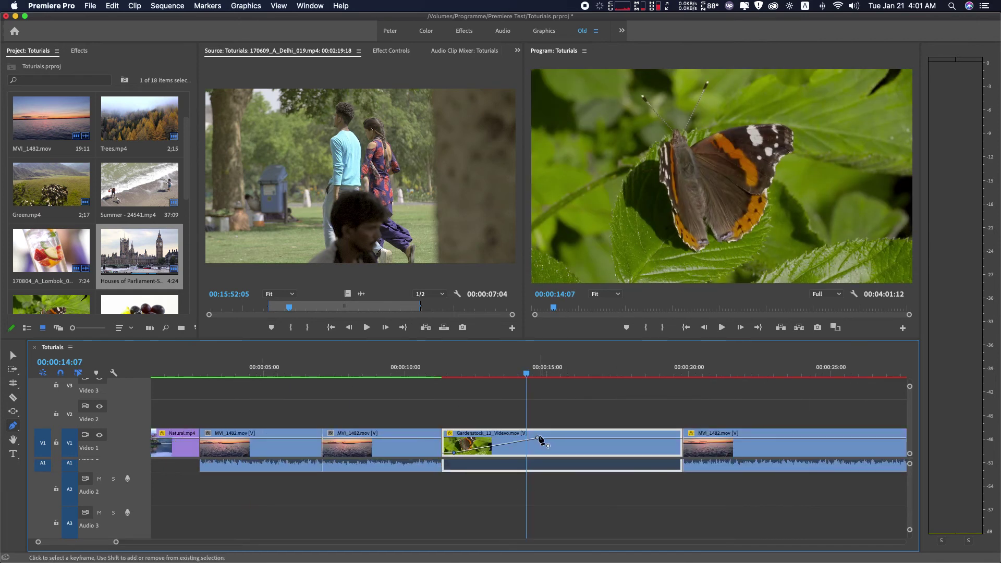
pyautogui.click(583, 446)
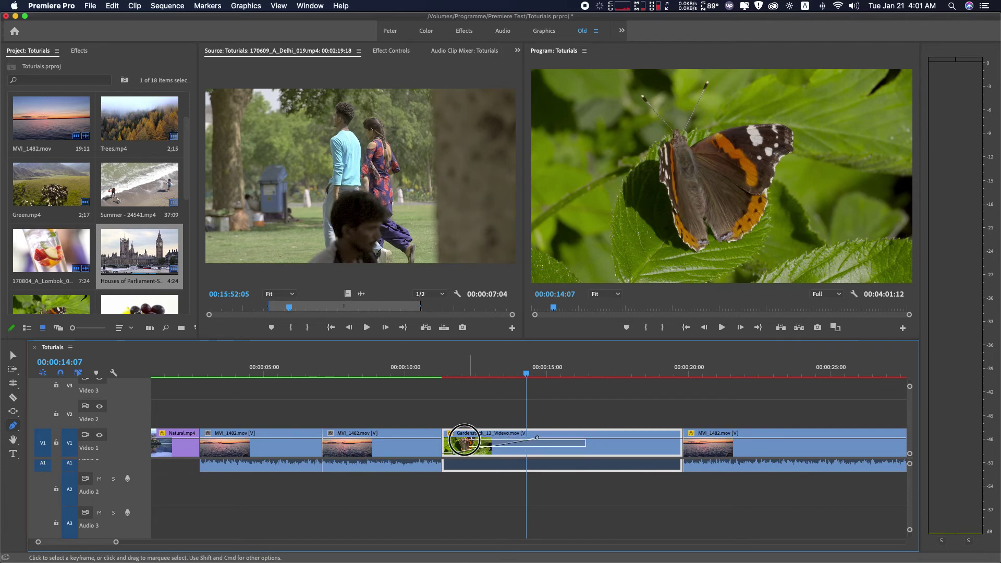
pyautogui.moveTo(571, 433); pyautogui.dragTo(445, 459)
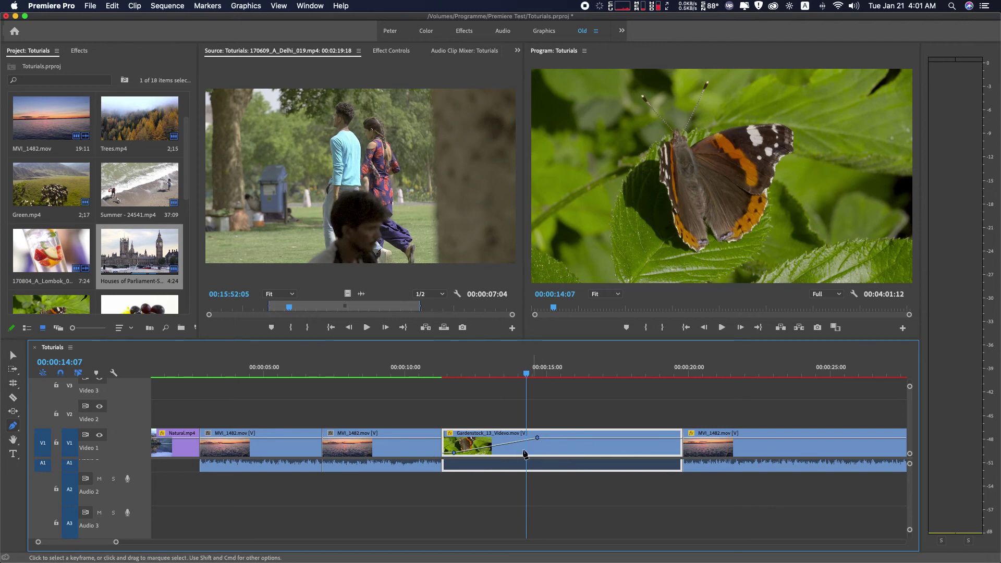
pyautogui.press('Delete')
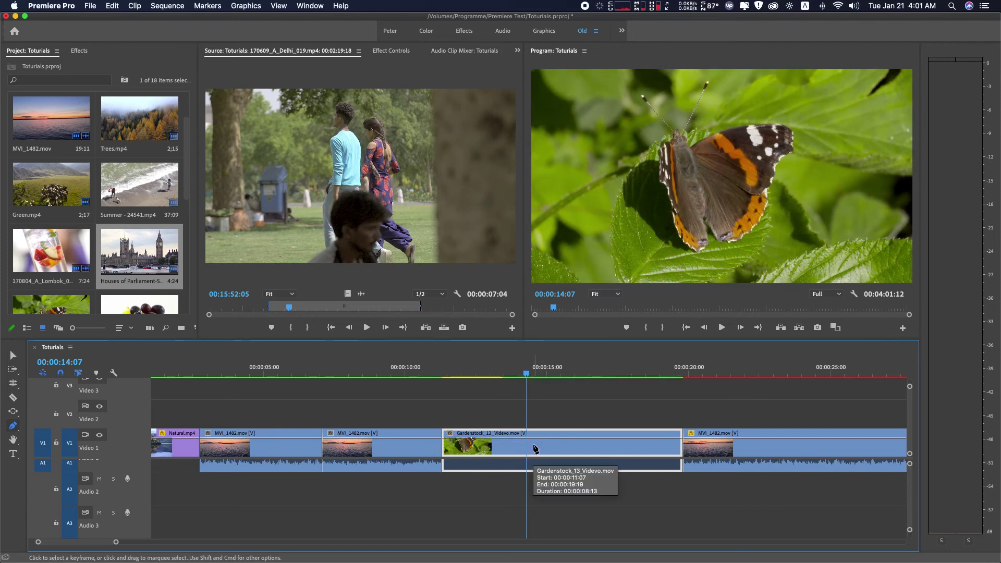
# Step: Select the fade keyframes on the MVI_1482 clip, then zoom the timeline back out
pyautogui.hscroll(3, 536, 448)
pyautogui.hscroll(3, 614, 456)
pyautogui.moveTo(567, 448); pyautogui.dragTo(704, 433)
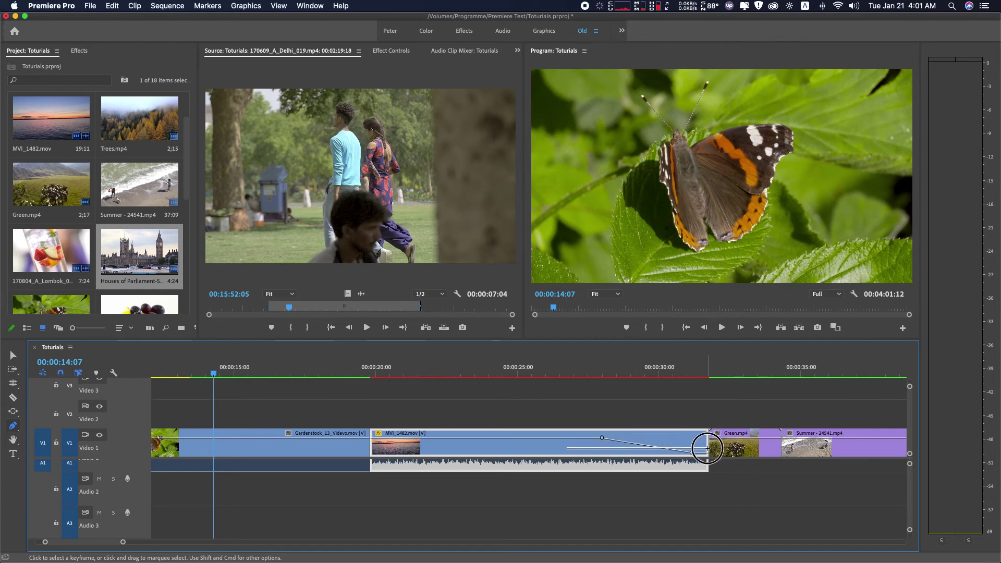
pyautogui.moveTo(703, 436)
pyautogui.mouseDown()
pyautogui.moveTo(655, 459)
pyautogui.moveTo(568, 463)
pyautogui.mouseUp()
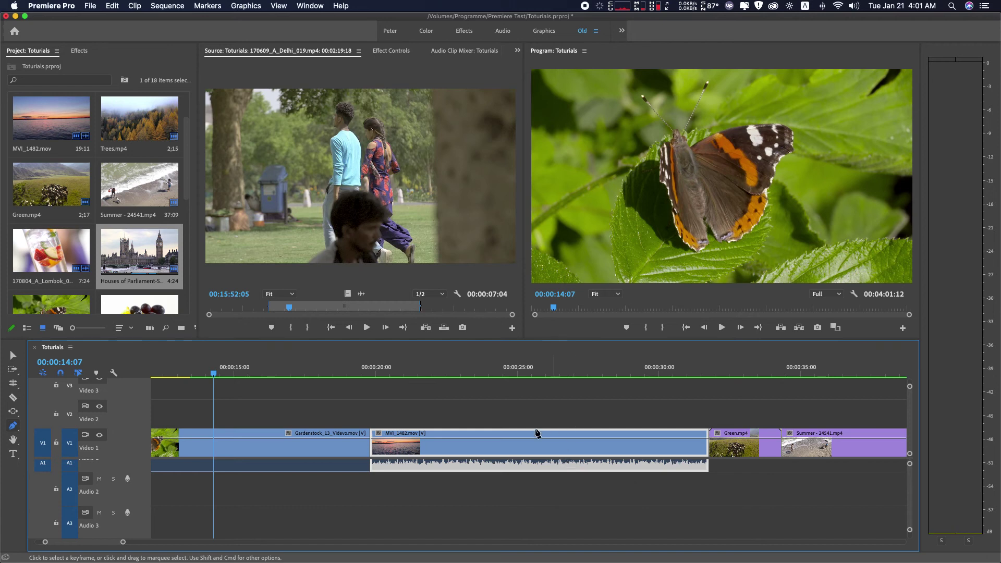
pyautogui.press('-')
pyautogui.press('-')
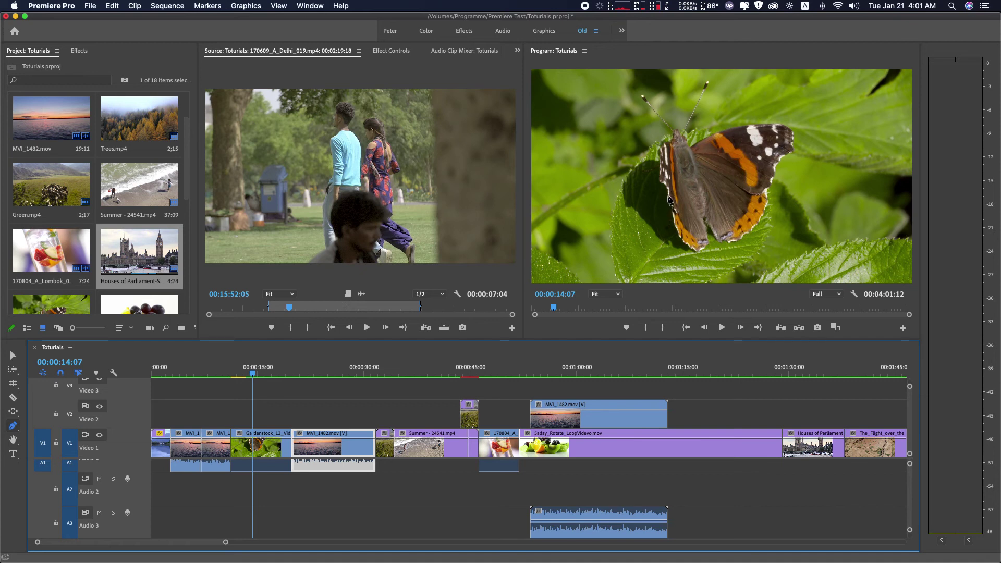
# Step: Draw a freeform Pen shape with corner and curved points around the butterfly's upper area
pyautogui.click(695, 251)
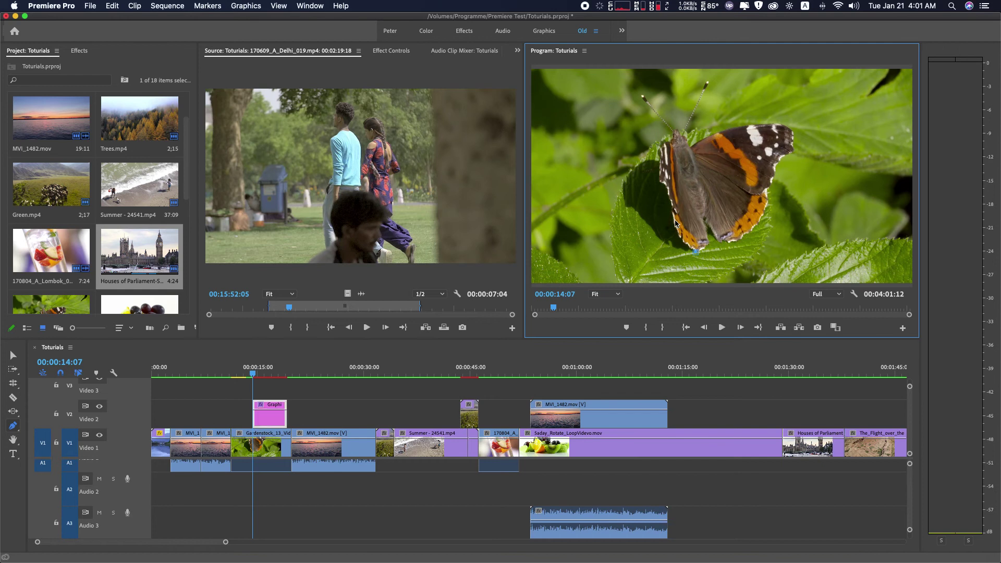
pyautogui.click(678, 235)
pyautogui.click(681, 181)
pyautogui.click(701, 169)
pyautogui.moveTo(731, 171); pyautogui.dragTo(746, 187)
pyautogui.click(766, 224)
pyautogui.click(759, 242)
pyautogui.moveTo(747, 254); pyautogui.dragTo(798, 266)
pyautogui.moveTo(831, 193)
pyautogui.mouseDown()
pyautogui.moveTo(848, 226)
pyautogui.moveTo(848, 270)
pyautogui.mouseUp()
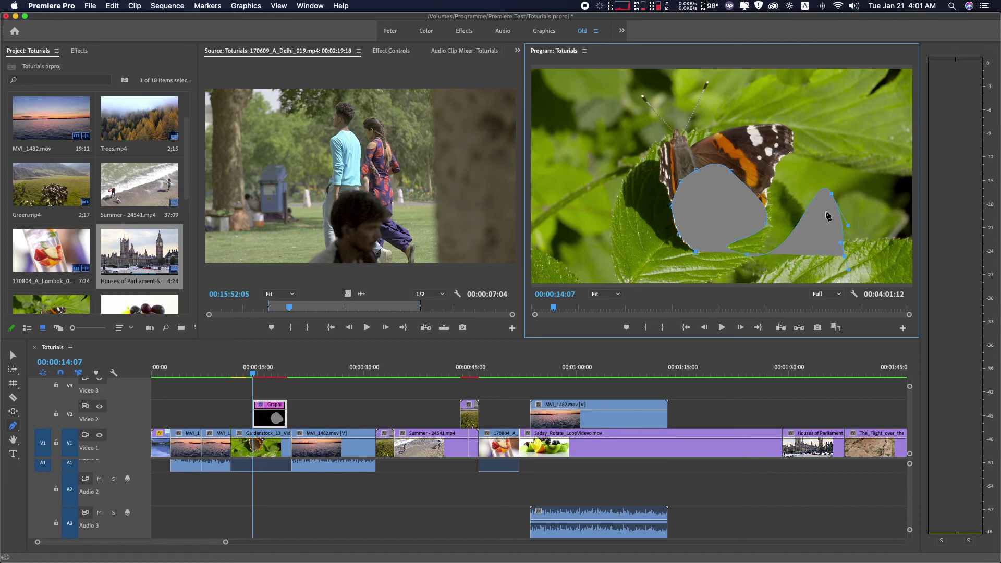
pyautogui.click(778, 112)
pyautogui.moveTo(725, 108); pyautogui.dragTo(701, 112)
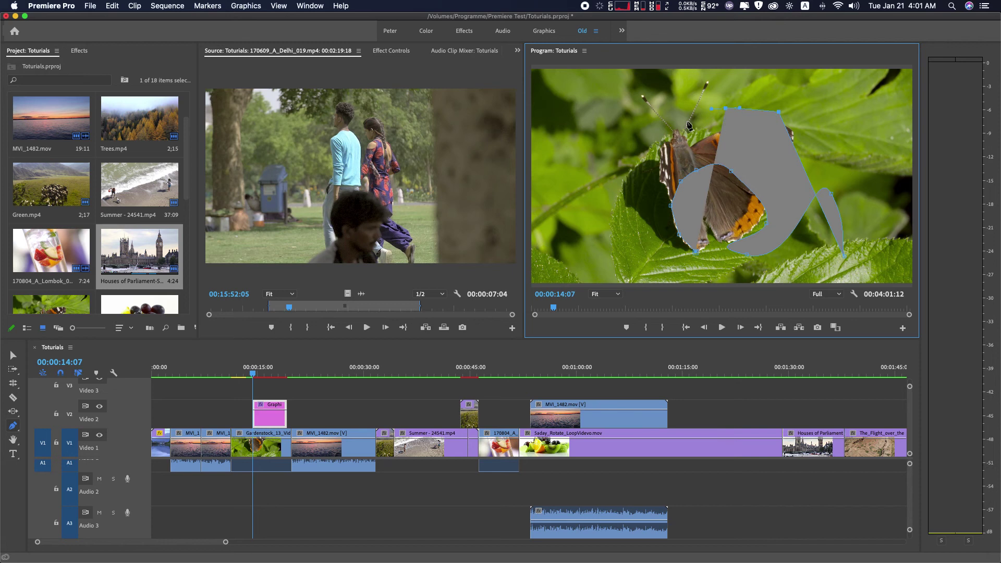
pyautogui.click(656, 132)
pyautogui.click(637, 145)
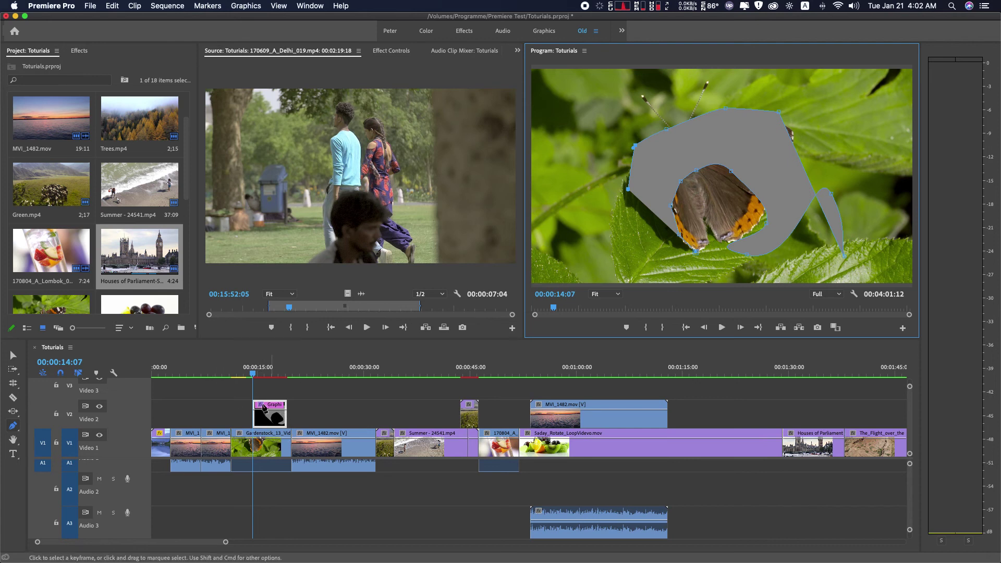
# Step: Delete the freeform shape's Graphic clip and draw a grey rectangle over the butterfly
pyautogui.click(272, 420)
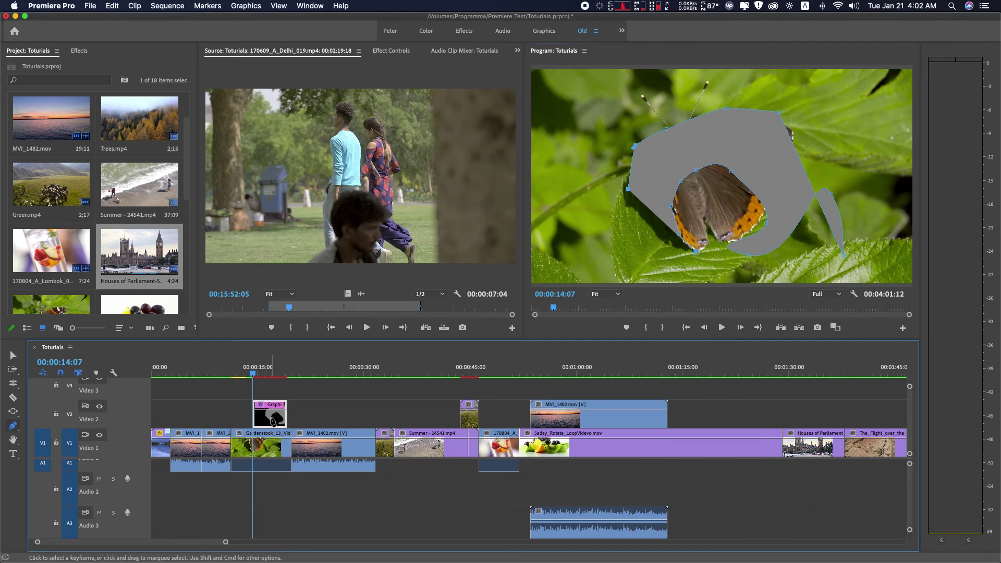
pyautogui.press('Delete')
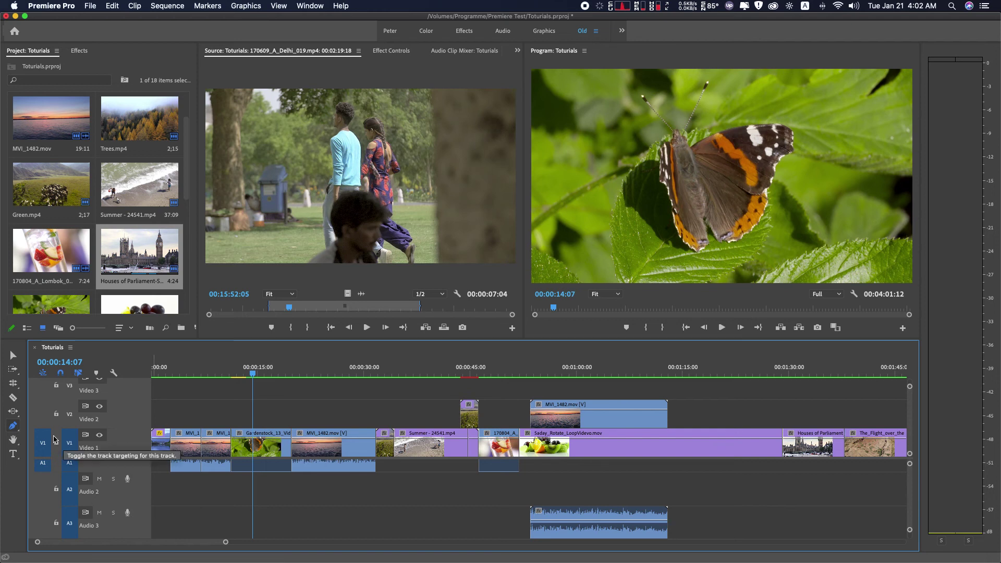
pyautogui.moveTo(12, 430); pyautogui.dragTo(54, 438)
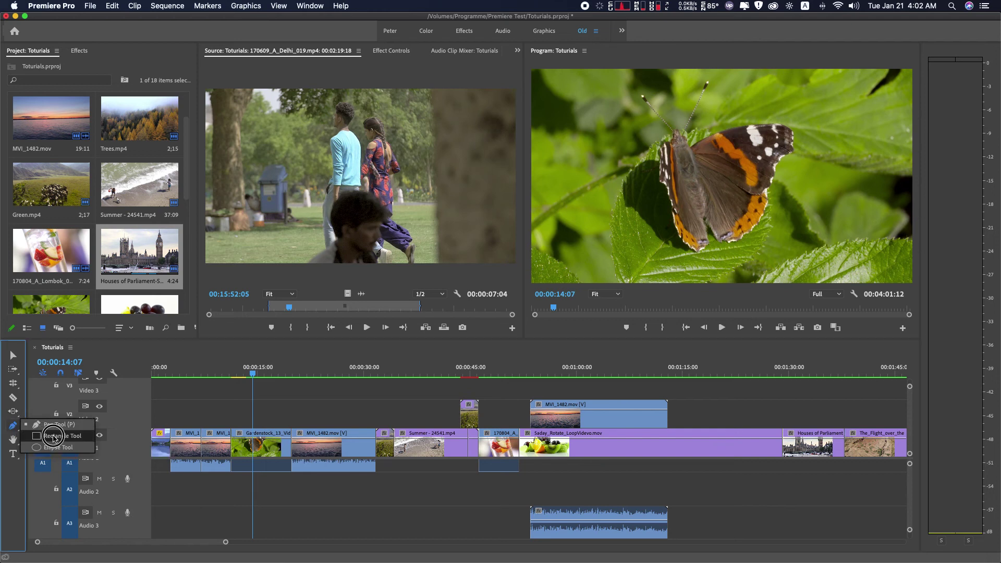
pyautogui.click(54, 438)
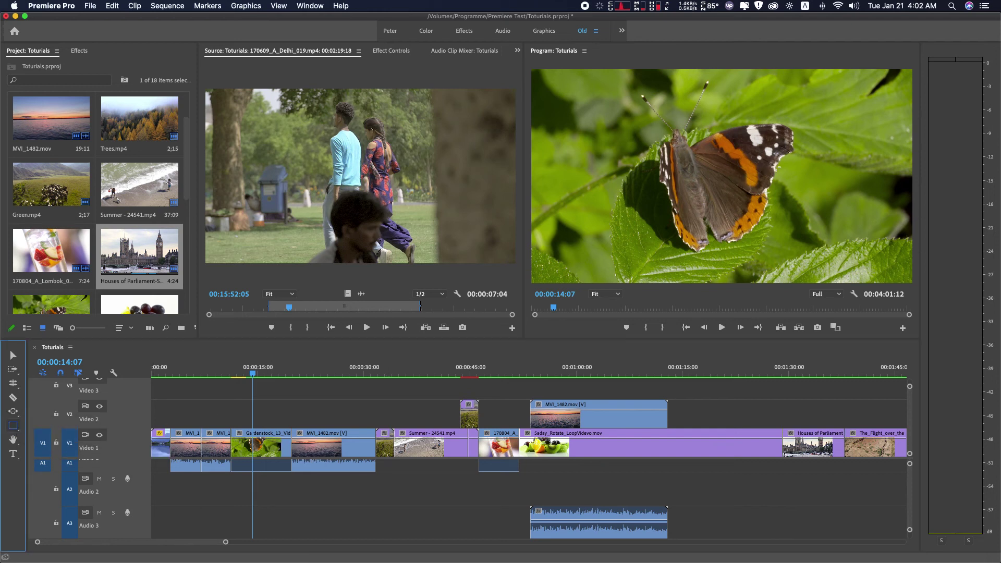
pyautogui.moveTo(775, 167); pyautogui.dragTo(687, 189)
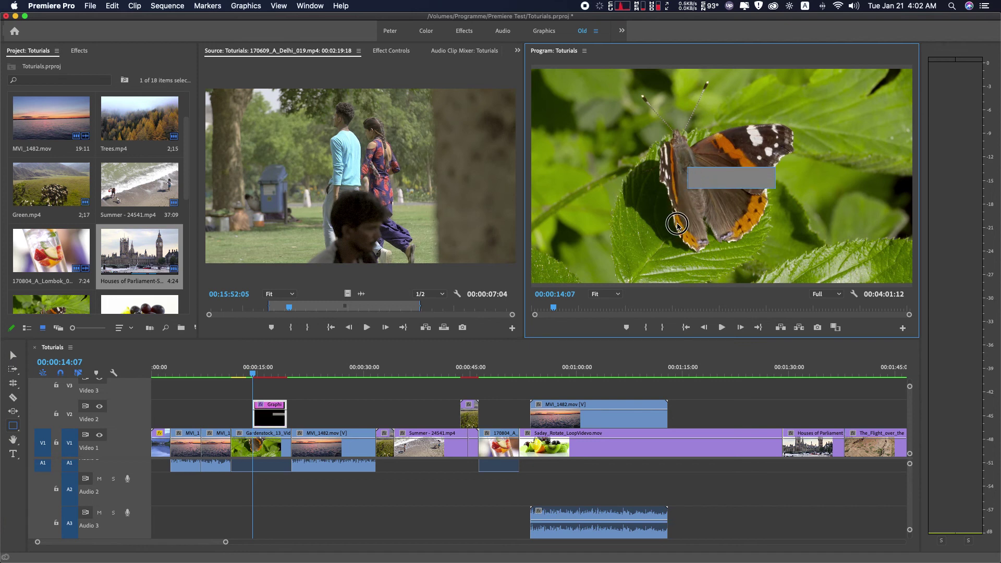
pyautogui.moveTo(677, 224); pyautogui.dragTo(605, 219)
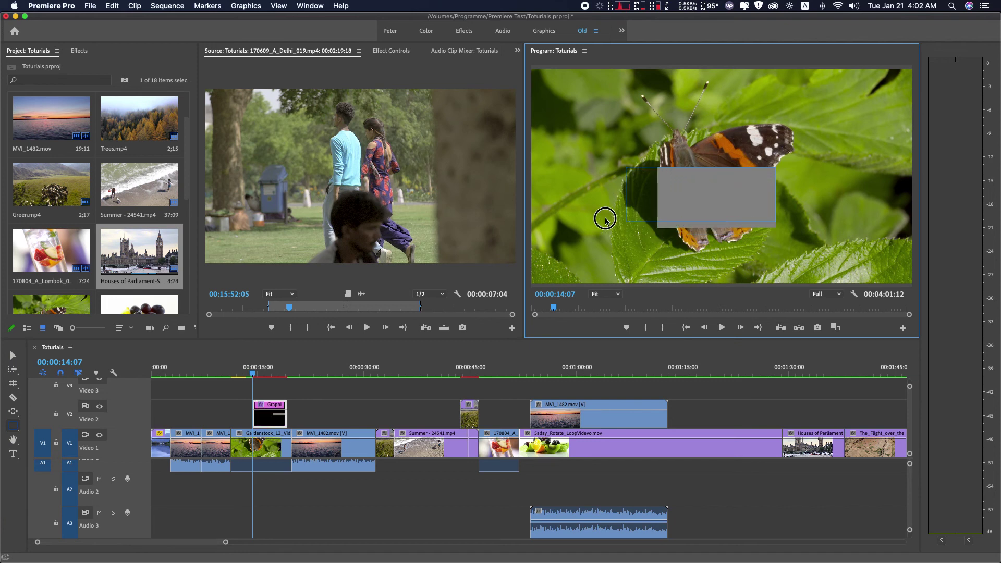
pyautogui.moveTo(605, 219); pyautogui.dragTo(597, 212)
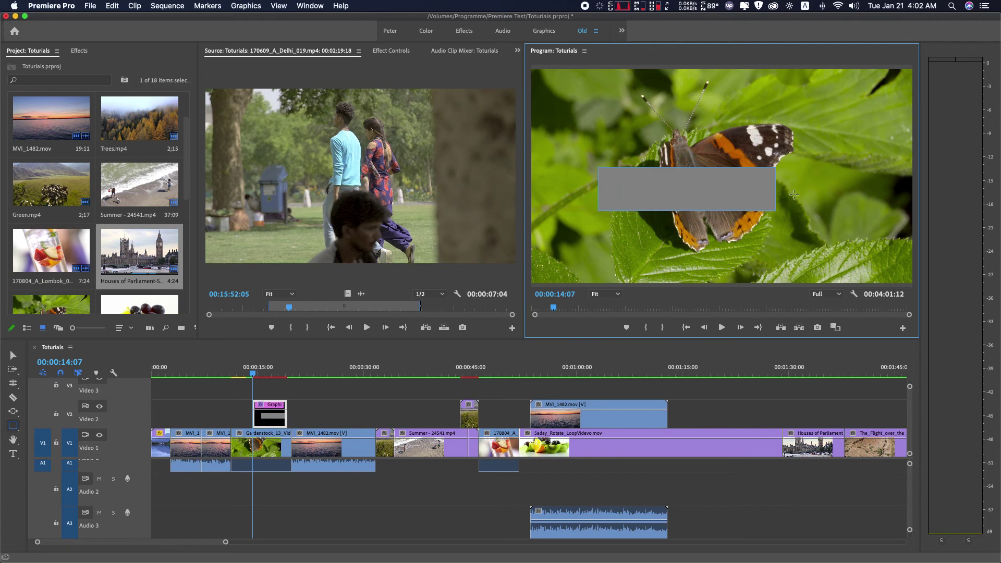
# Step: Move the rectangle to the frame's lower left and select its Graphic clip
pyautogui.click(13, 355)
pyautogui.moveTo(696, 187); pyautogui.dragTo(652, 247)
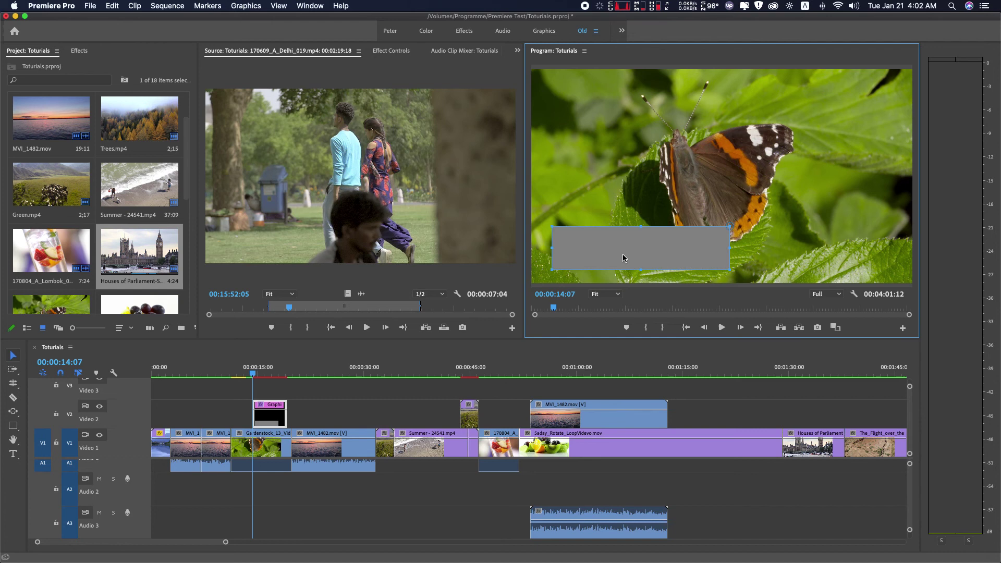
pyautogui.click(277, 421)
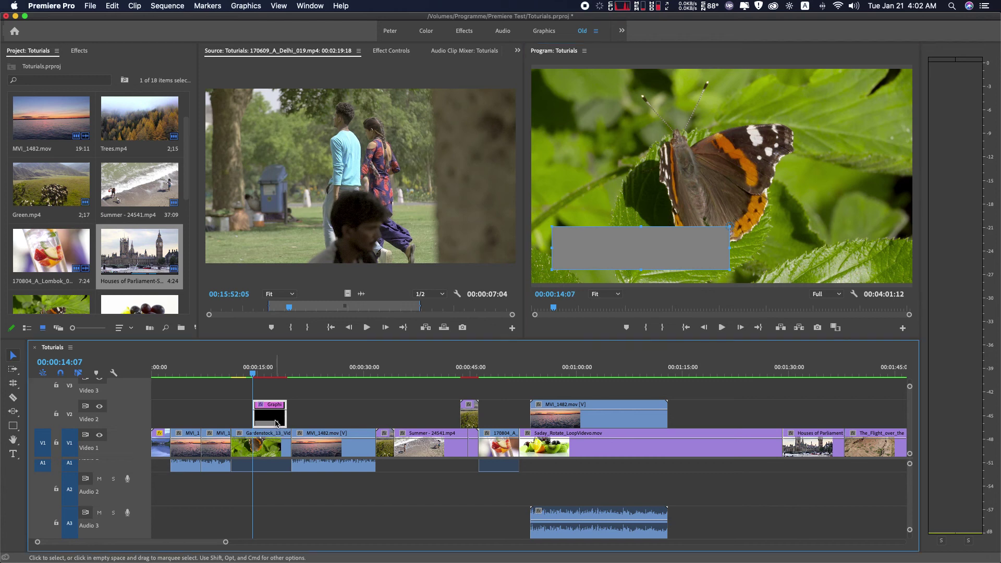
# Step: Replace the lower-left rectangle with a tall rectangle down the frame's right side, its top above the frame
pyautogui.press('Delete')
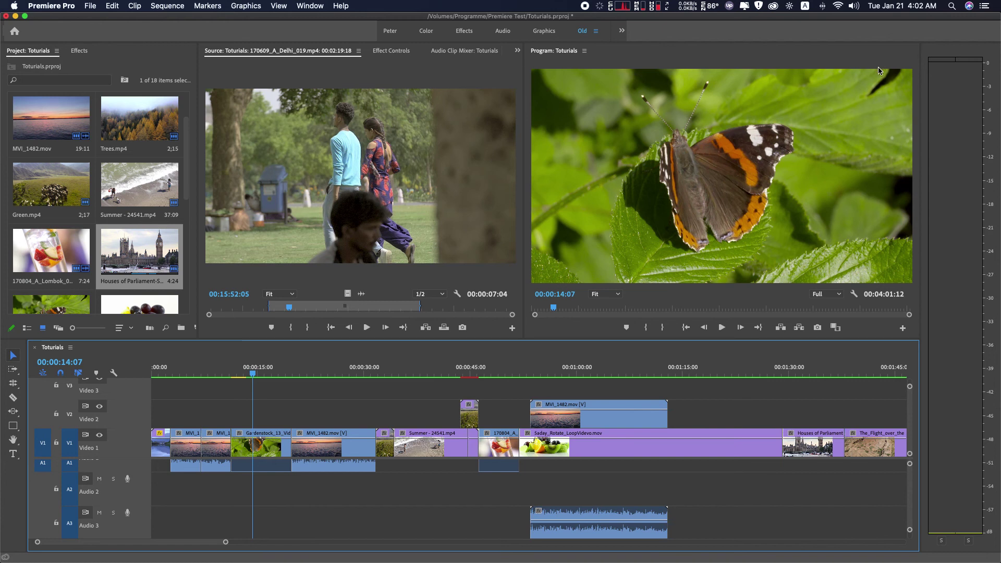
pyautogui.click(13, 425)
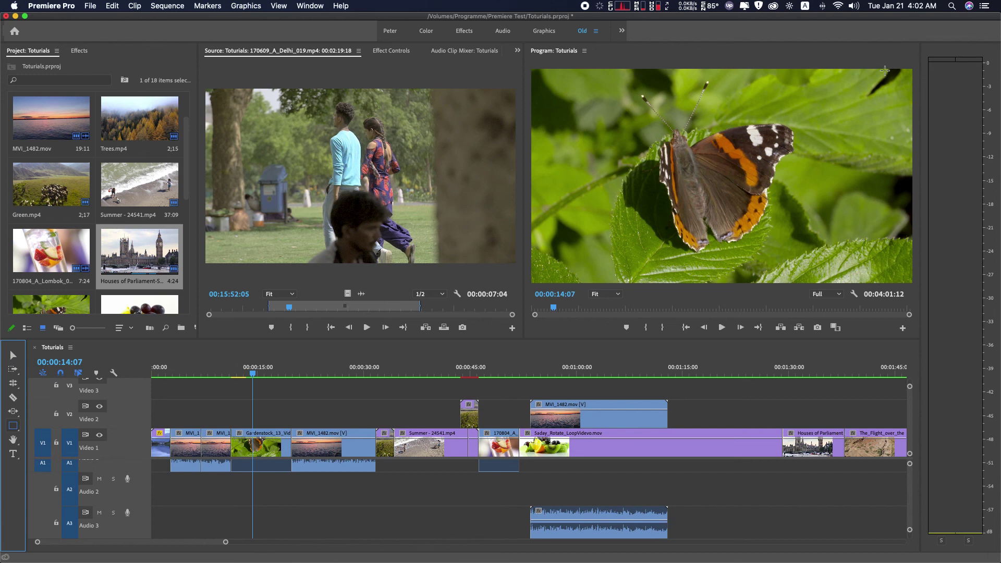
pyautogui.moveTo(884, 71)
pyautogui.mouseDown()
pyautogui.moveTo(815, 256)
pyautogui.moveTo(816, 296)
pyautogui.mouseUp()
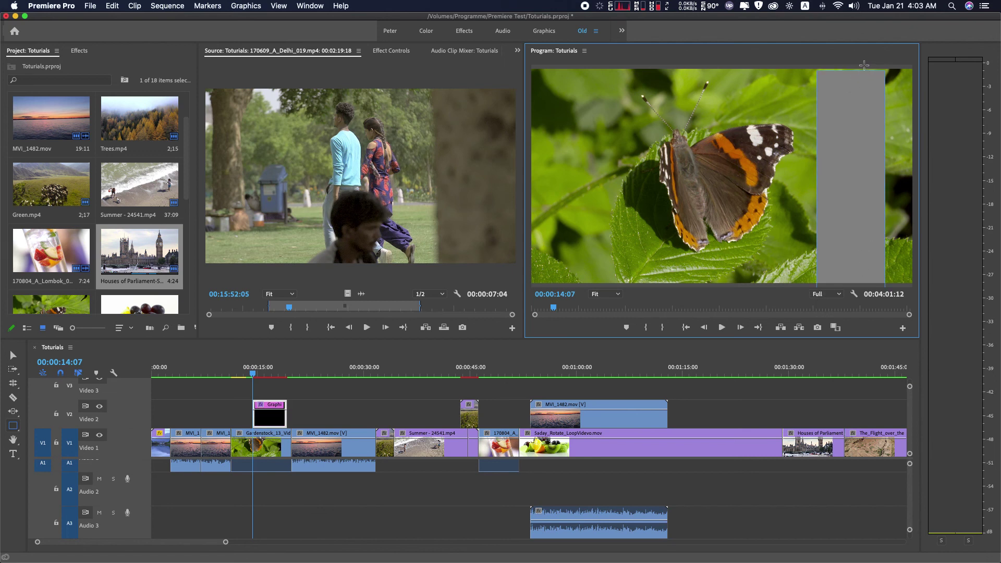
pyautogui.click(13, 355)
pyautogui.click(856, 94)
pyautogui.moveTo(851, 71); pyautogui.dragTo(849, 58)
pyautogui.moveTo(818, 182); pyautogui.dragTo(822, 178)
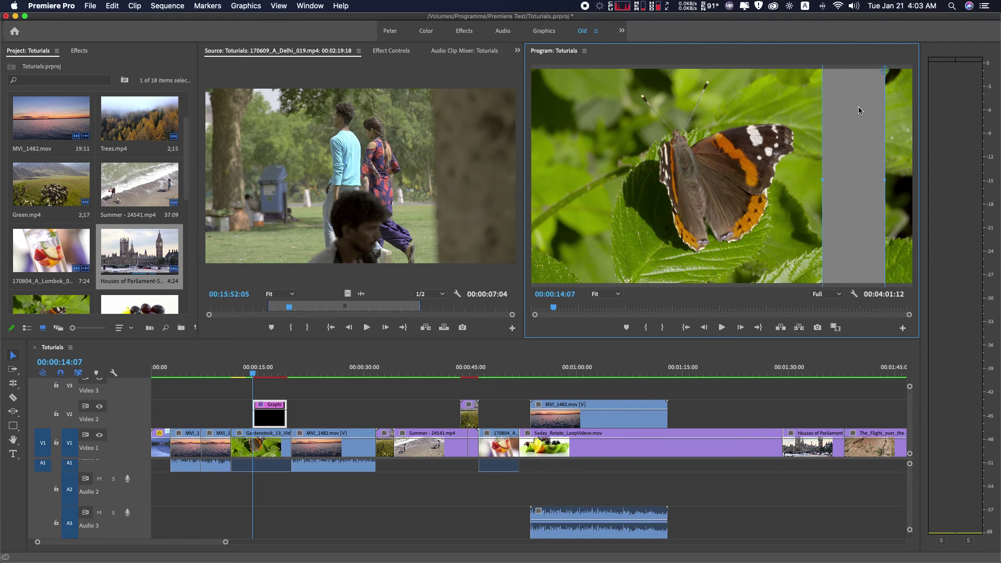
# Step: Lower the rectangle clip's opacity to make it semi-transparent and widen it toward the left
pyautogui.click(267, 442)
pyautogui.moveTo(269, 443); pyautogui.dragTo(269, 447)
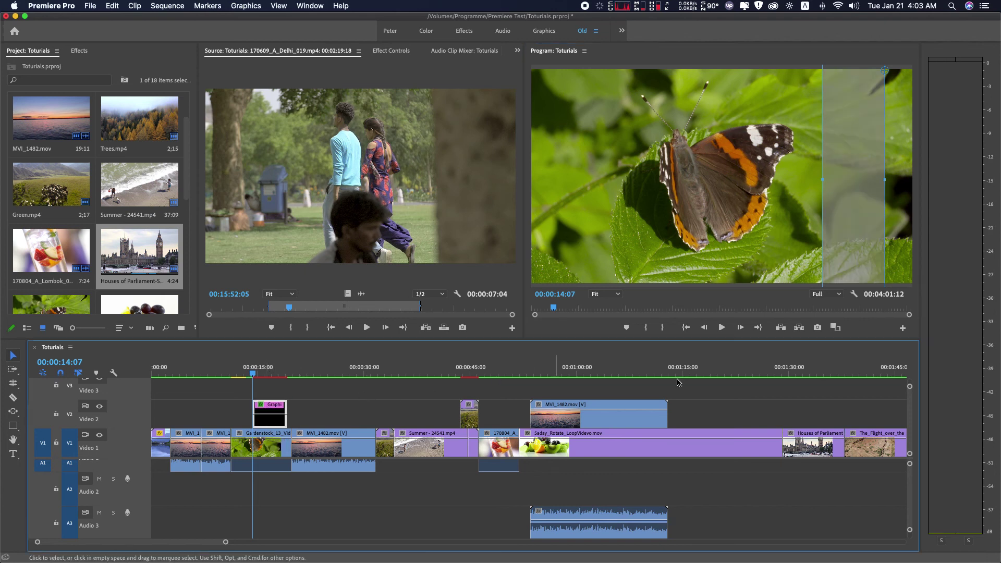
pyautogui.moveTo(821, 180); pyautogui.dragTo(811, 181)
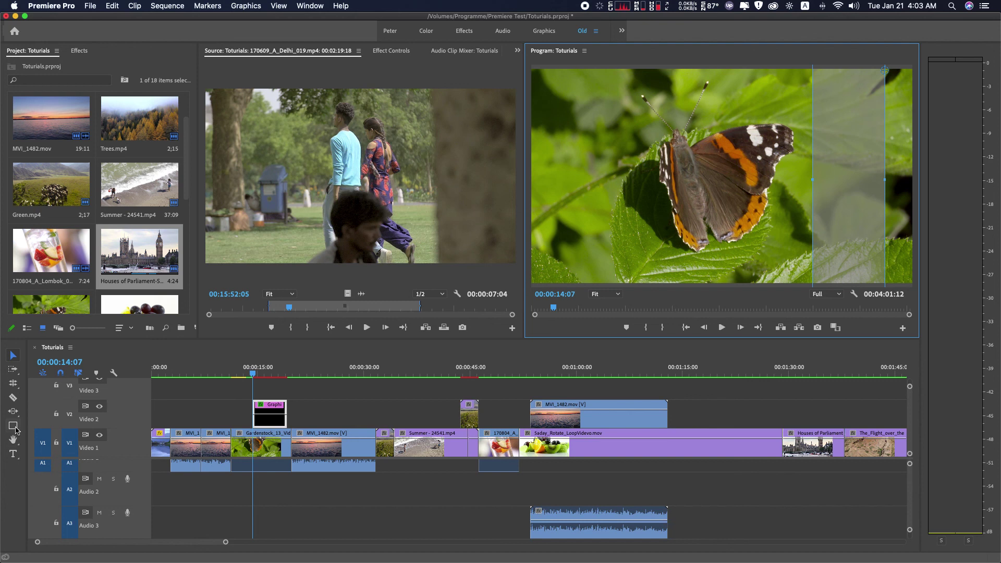
# Step: Delete the grey strip, draw a grey ellipse left of the butterfly, then delete that ellipse clip
pyautogui.click(262, 424)
pyautogui.press('Delete')
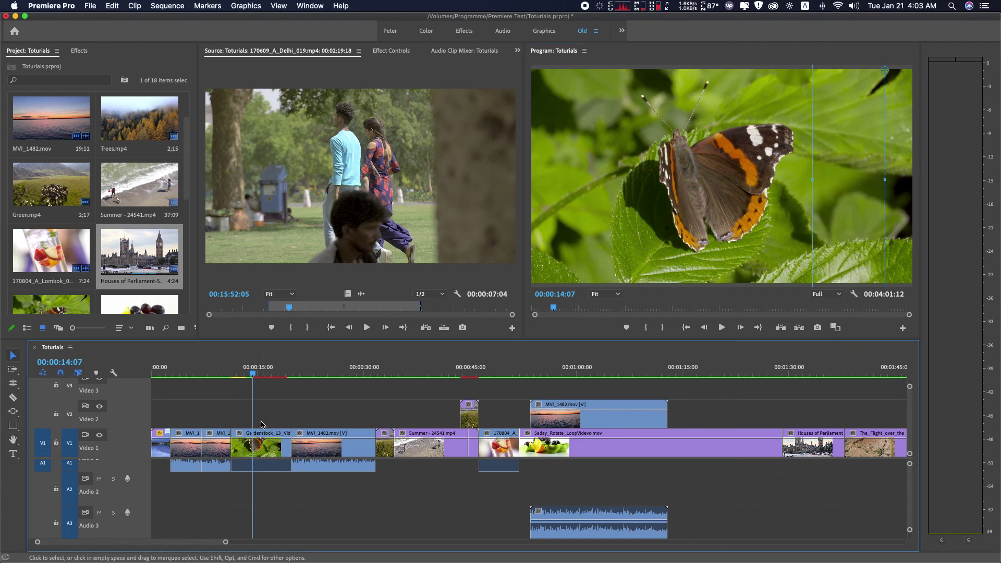
pyautogui.moveTo(13, 426)
pyautogui.mouseDown()
pyautogui.moveTo(52, 430)
pyautogui.moveTo(55, 447)
pyautogui.mouseUp()
pyautogui.moveTo(573, 270); pyautogui.dragTo(648, 201)
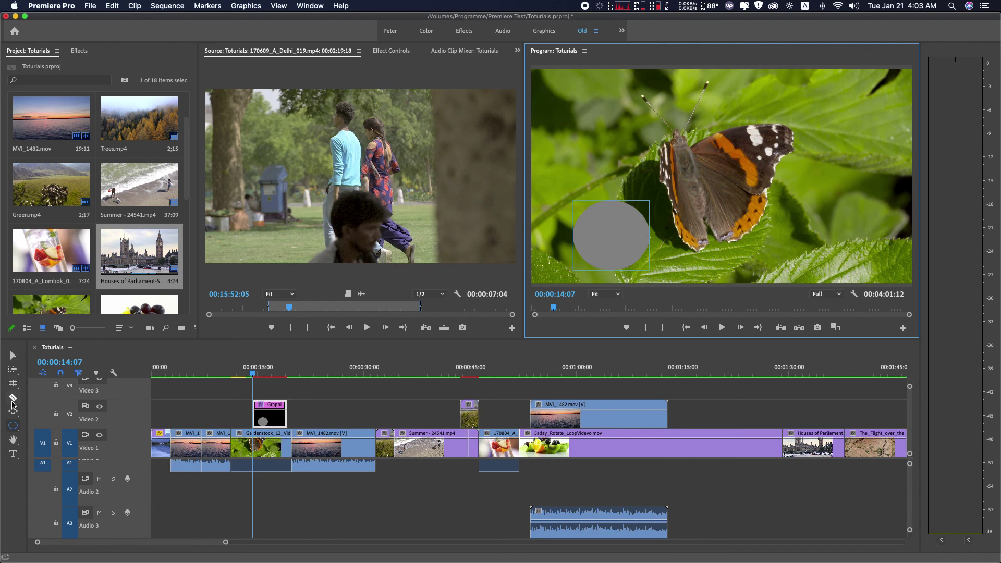
pyautogui.click(274, 428)
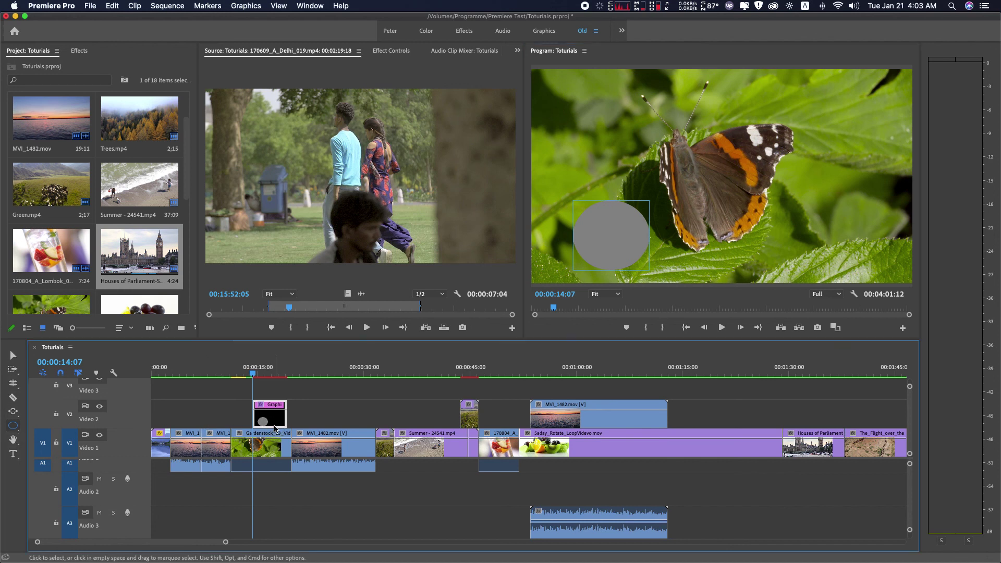
pyautogui.press('Delete')
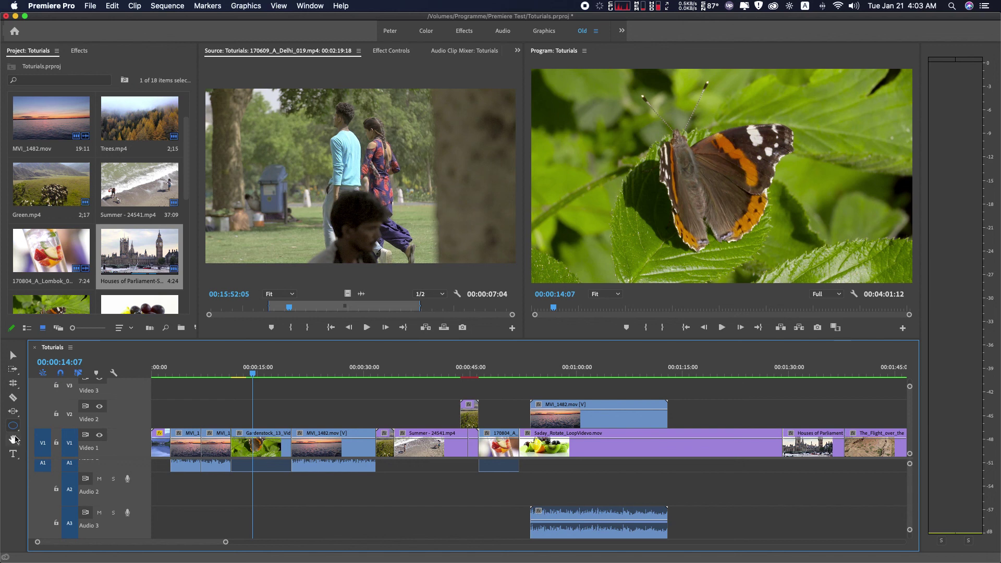
pyautogui.click(13, 440)
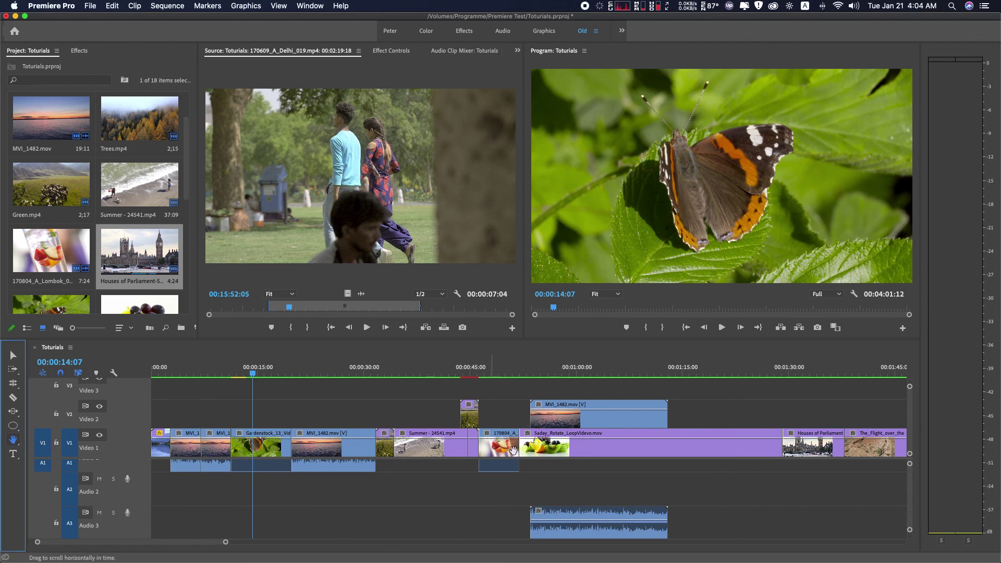
pyautogui.hscroll(3, 482, 435)
pyautogui.hscroll(8, 498, 433)
pyautogui.hscroll(-10, 498, 433)
pyautogui.hscroll(15, 498, 435)
pyautogui.hscroll(15, 498, 437)
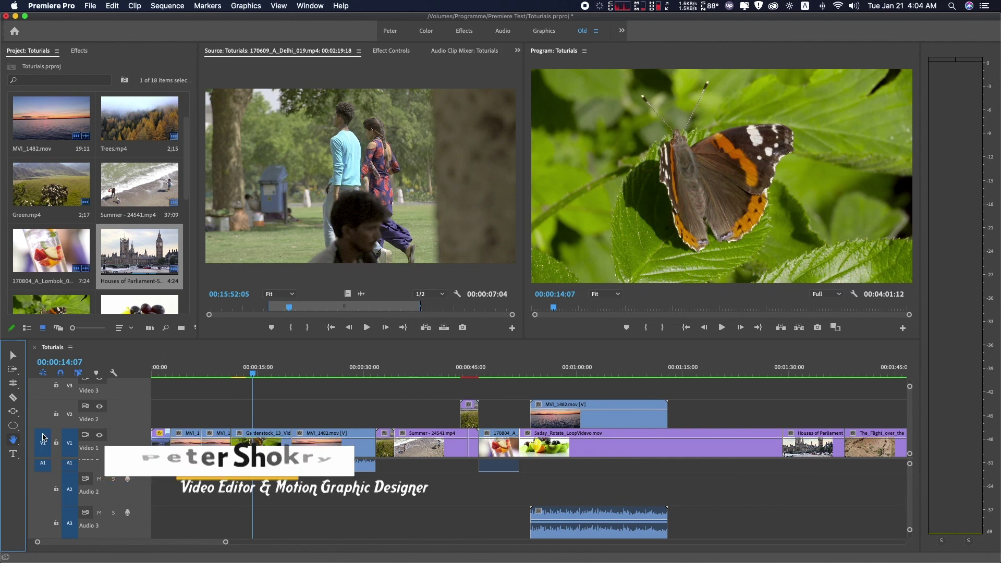
pyautogui.moveTo(627, 440); pyautogui.dragTo(355, 443)
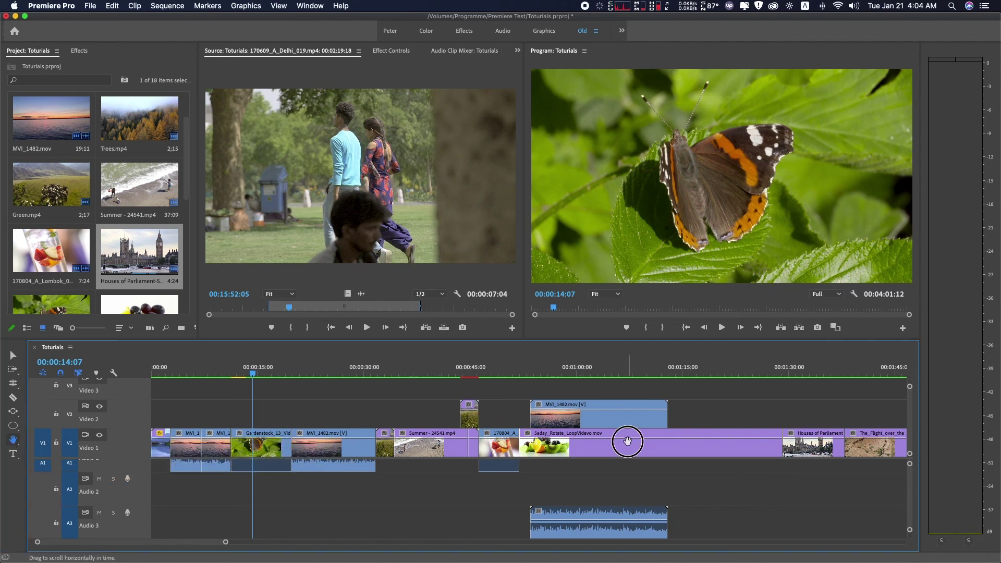
pyautogui.moveTo(755, 450); pyautogui.dragTo(430, 453)
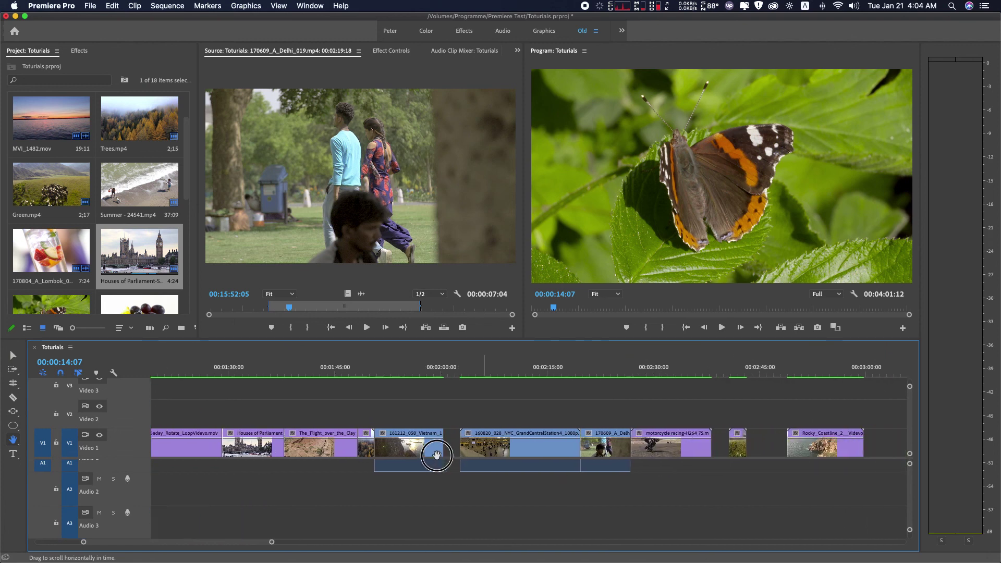
pyautogui.moveTo(685, 443); pyautogui.dragTo(453, 458)
pyautogui.moveTo(645, 453)
pyautogui.mouseDown()
pyautogui.moveTo(447, 453)
pyautogui.moveTo(662, 444)
pyautogui.mouseUp()
pyautogui.moveTo(487, 427); pyautogui.dragTo(726, 440)
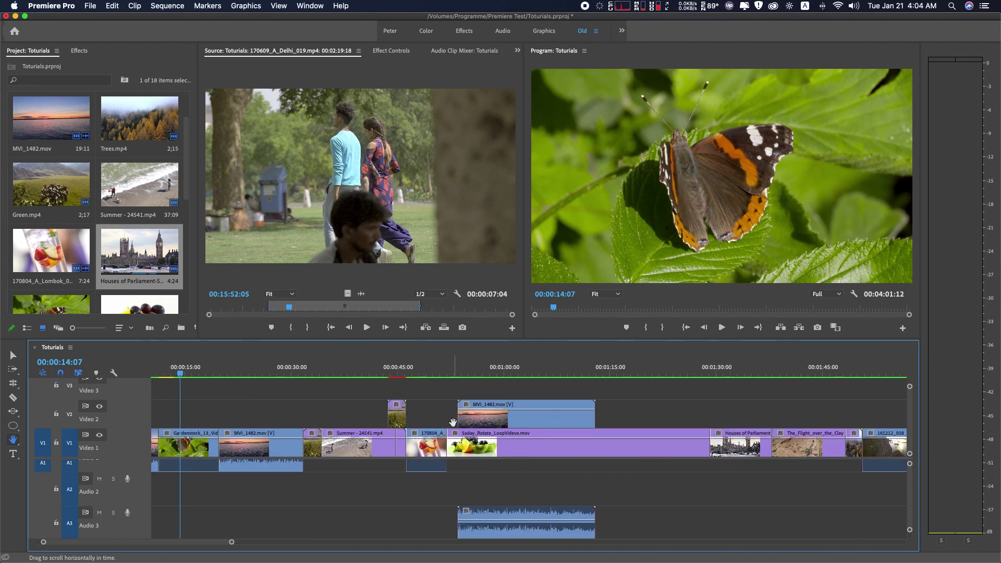
pyautogui.moveTo(510, 420)
pyautogui.mouseDown()
pyautogui.moveTo(420, 418)
pyautogui.moveTo(456, 418)
pyautogui.mouseUp()
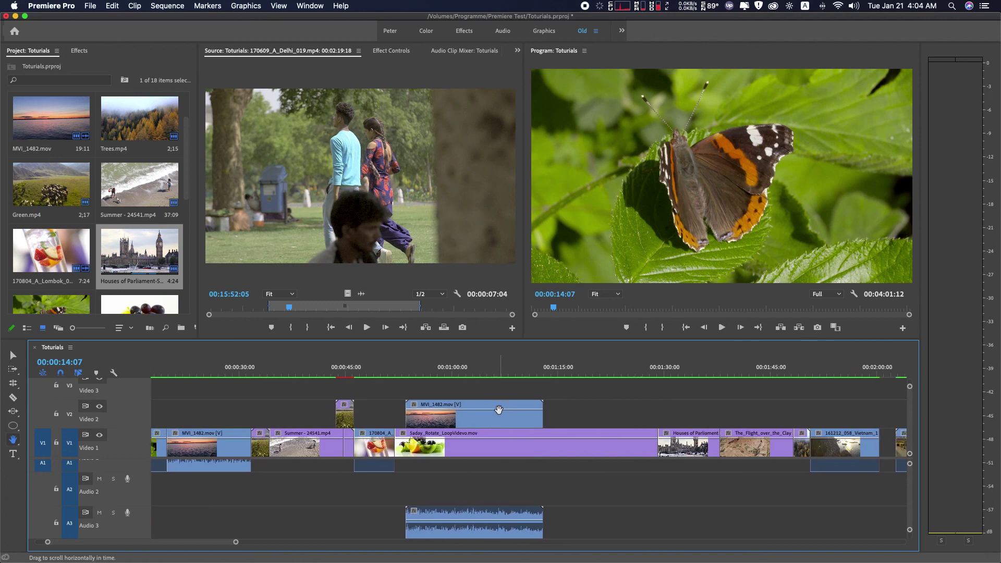
pyautogui.moveTo(554, 442); pyautogui.dragTo(347, 442)
pyautogui.moveTo(595, 438); pyautogui.dragTo(455, 437)
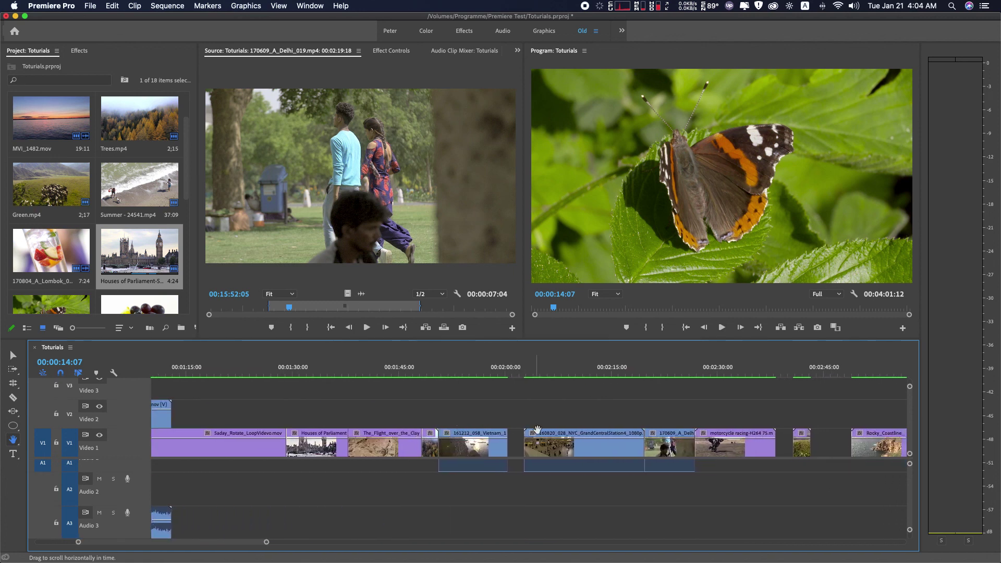
pyautogui.moveTo(593, 432); pyautogui.dragTo(414, 432)
pyautogui.moveTo(527, 448); pyautogui.dragTo(335, 458)
pyautogui.moveTo(632, 453); pyautogui.dragTo(587, 453)
pyautogui.moveTo(271, 441); pyautogui.dragTo(585, 440)
pyautogui.moveTo(120, 412); pyautogui.dragTo(239, 409)
pyautogui.moveTo(455, 419); pyautogui.dragTo(554, 417)
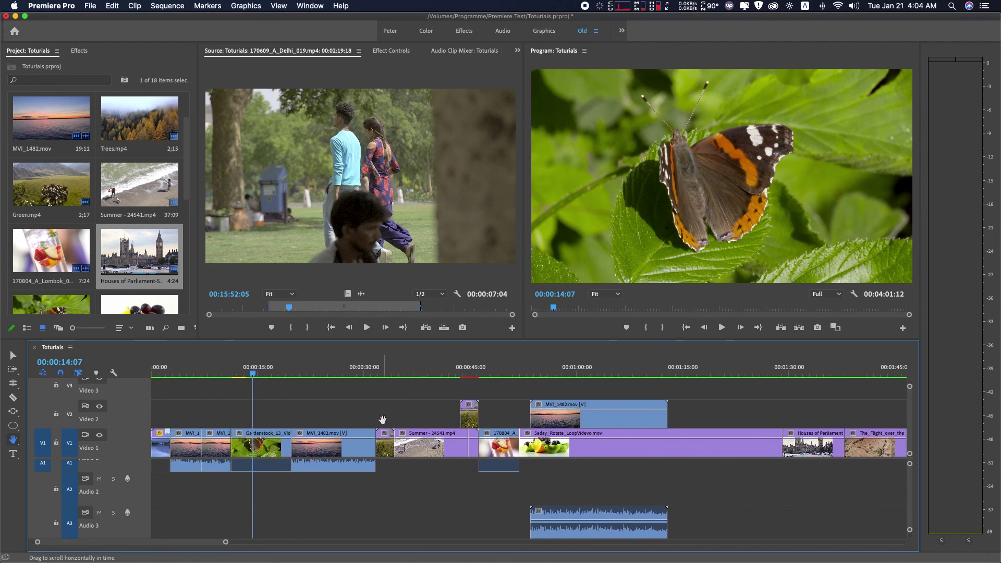
pyautogui.moveTo(13, 439); pyautogui.dragTo(64, 454)
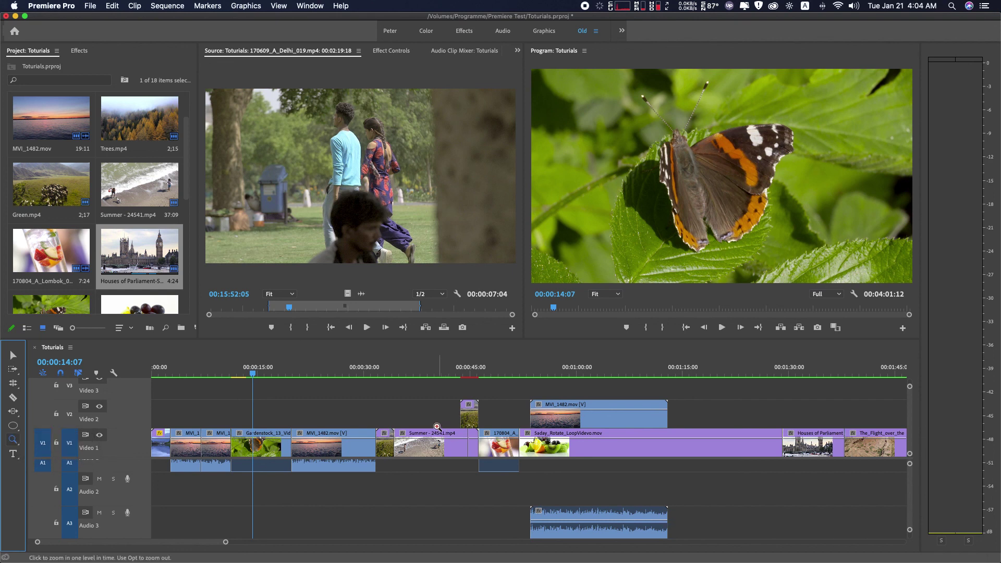
# Step: Zoom the timeline in and out with backslash and Alt-clicks of the Zoom tool until the whole sequence fits
pyautogui.click(437, 427)
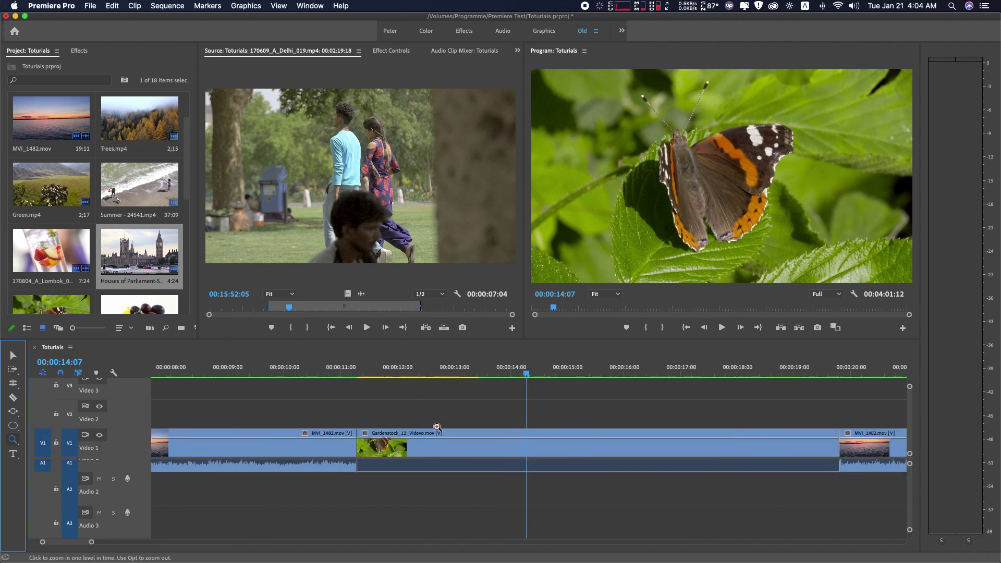
pyautogui.press('\\')
pyautogui.press('\\')
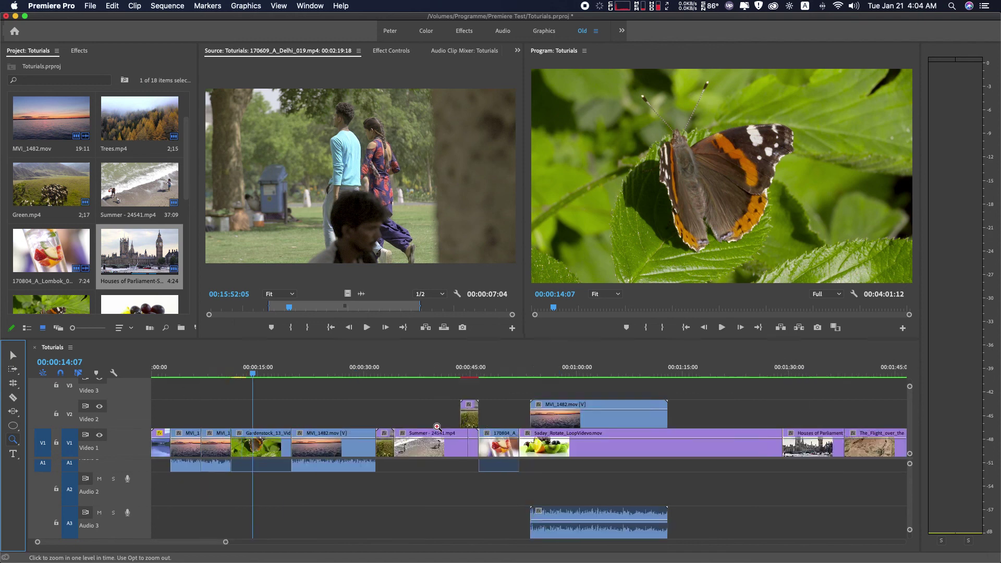
pyautogui.press('\\')
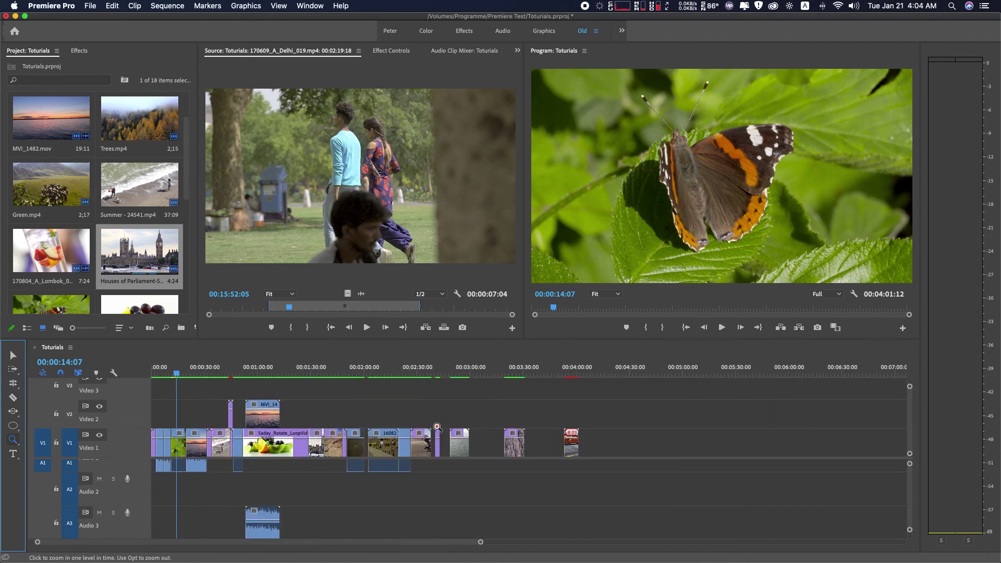
pyautogui.click(13, 439)
pyautogui.click(270, 392)
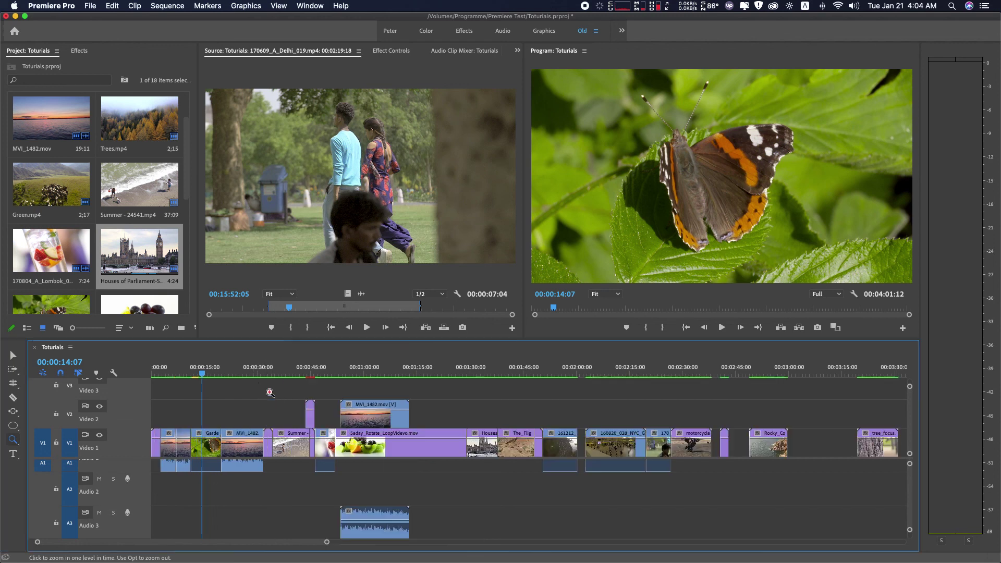
pyautogui.click(307, 398)
pyautogui.press('alt')
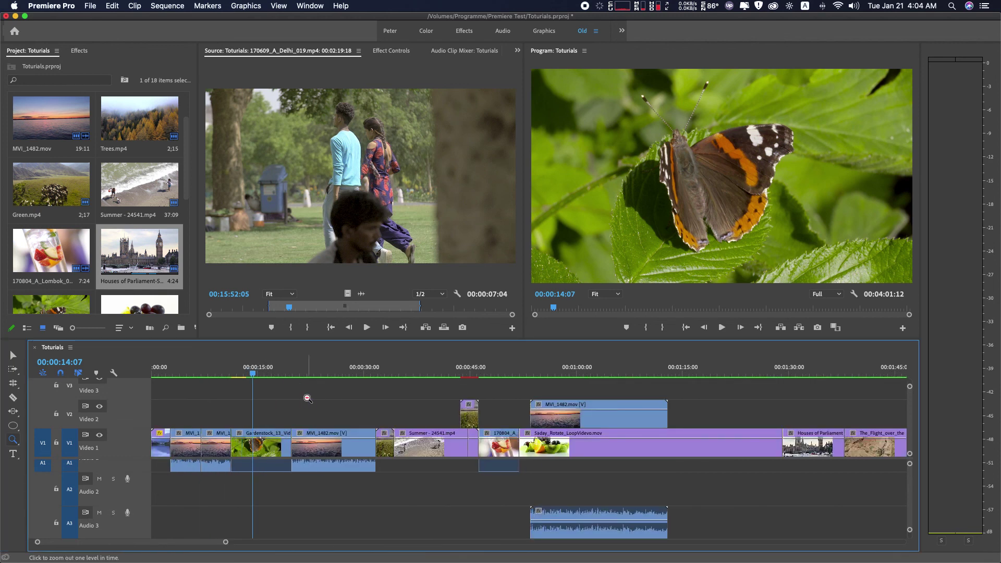
pyautogui.keyDown('alt'); pyautogui.click(320, 394); pyautogui.keyUp('alt')
pyautogui.keyDown('alt'); pyautogui.click(356, 401); pyautogui.keyUp('alt')
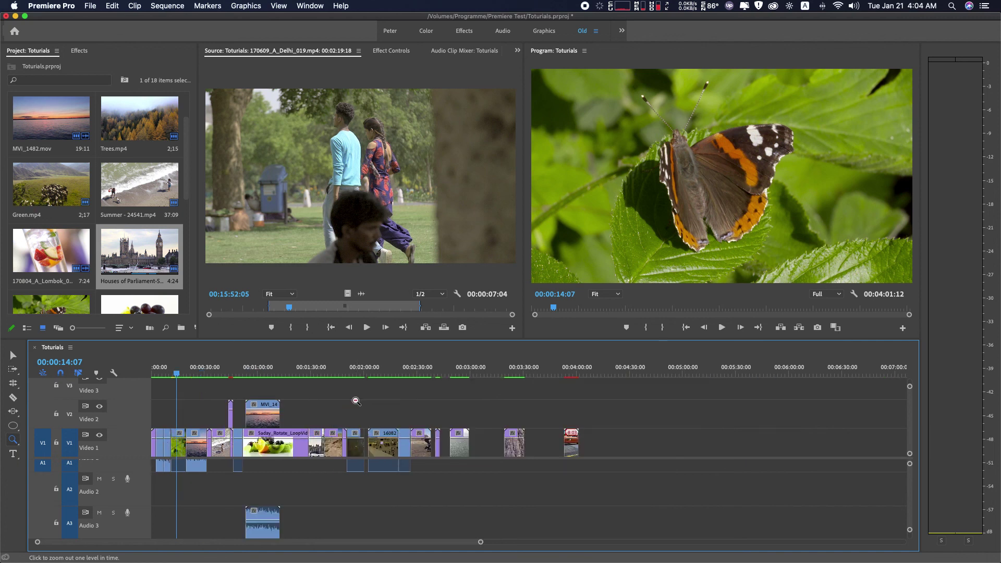
pyautogui.click(348, 398)
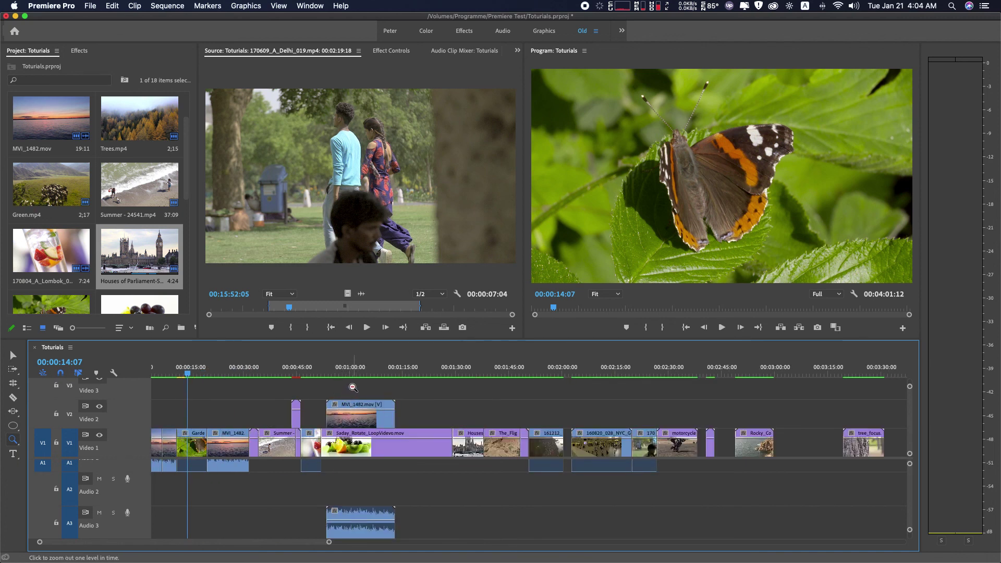
pyautogui.keyDown('alt'); pyautogui.click(353, 388); pyautogui.keyUp('alt')
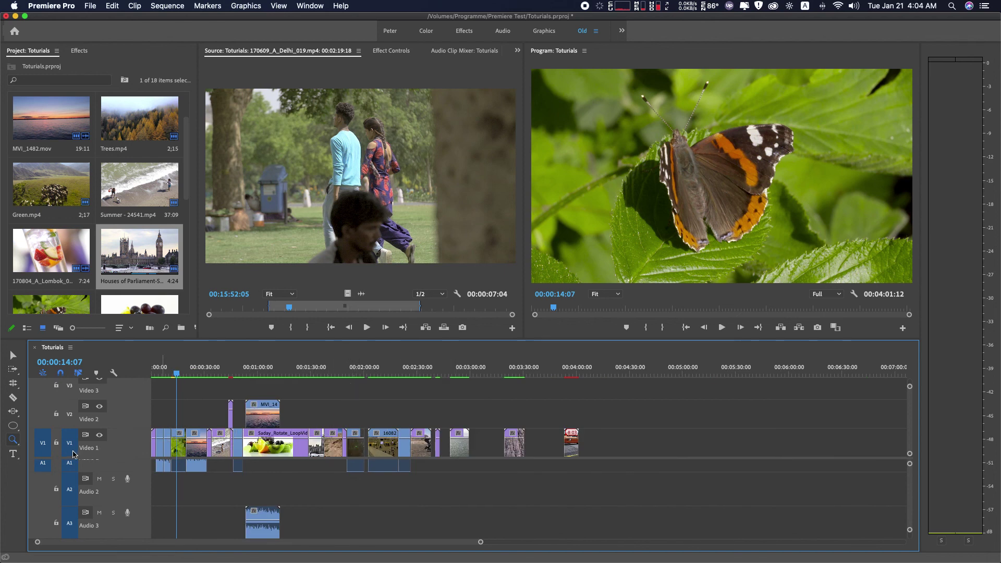
# Step: Add a text title with the person's name just left of the butterfly using the Type tool
pyautogui.click(14, 455)
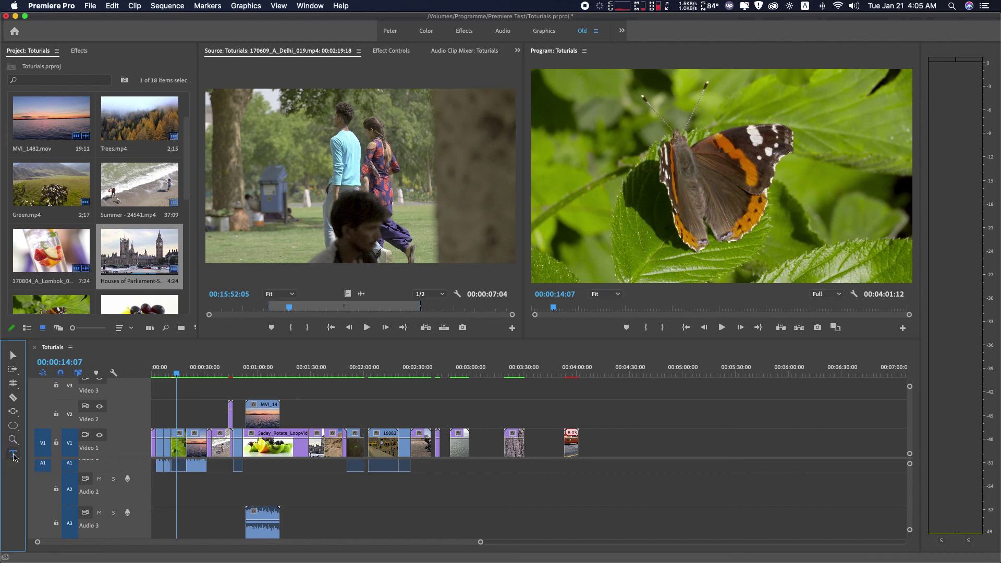
pyautogui.click(605, 126)
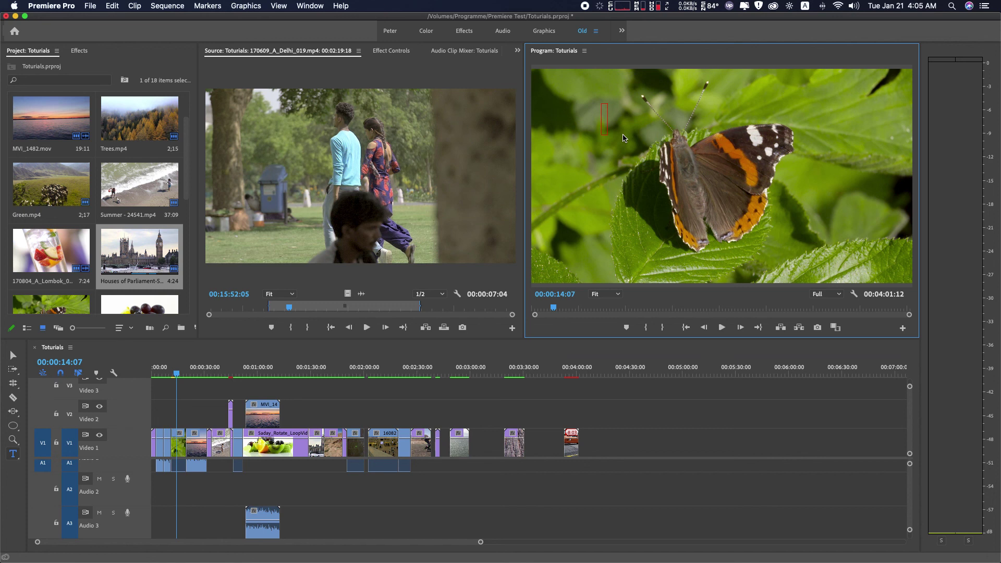
pyautogui.write('Peter')
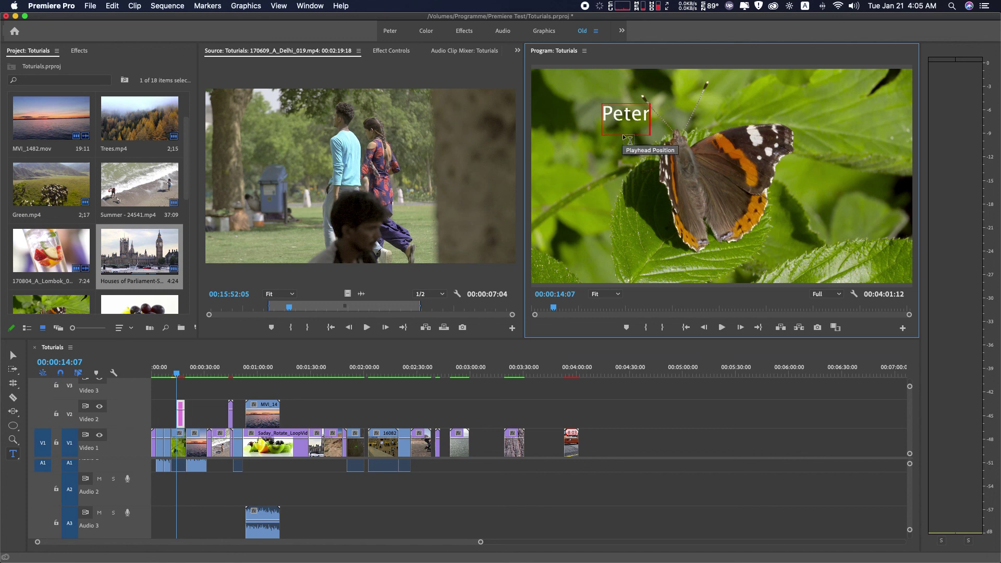
pyautogui.write(' Shok')
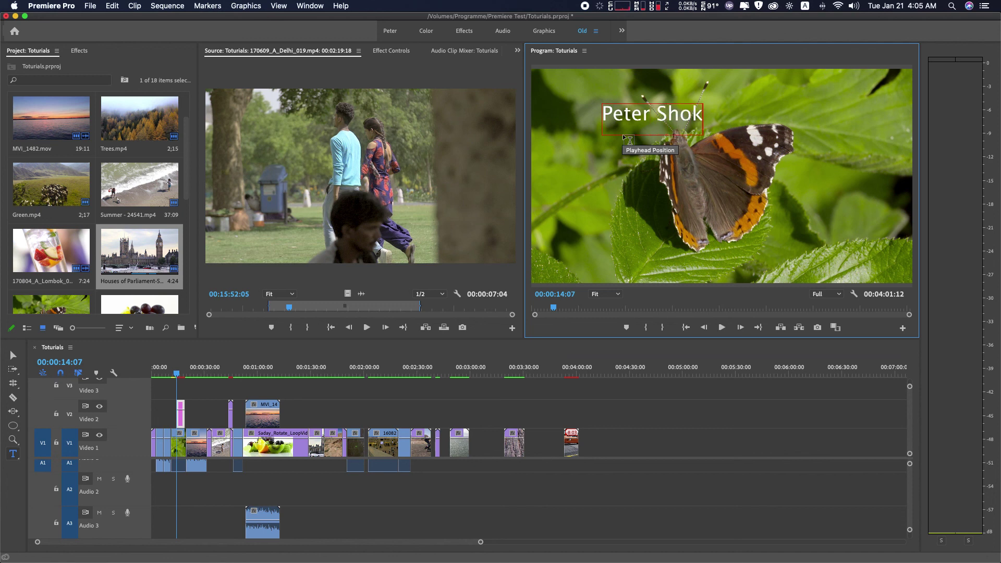
pyautogui.write('ry')
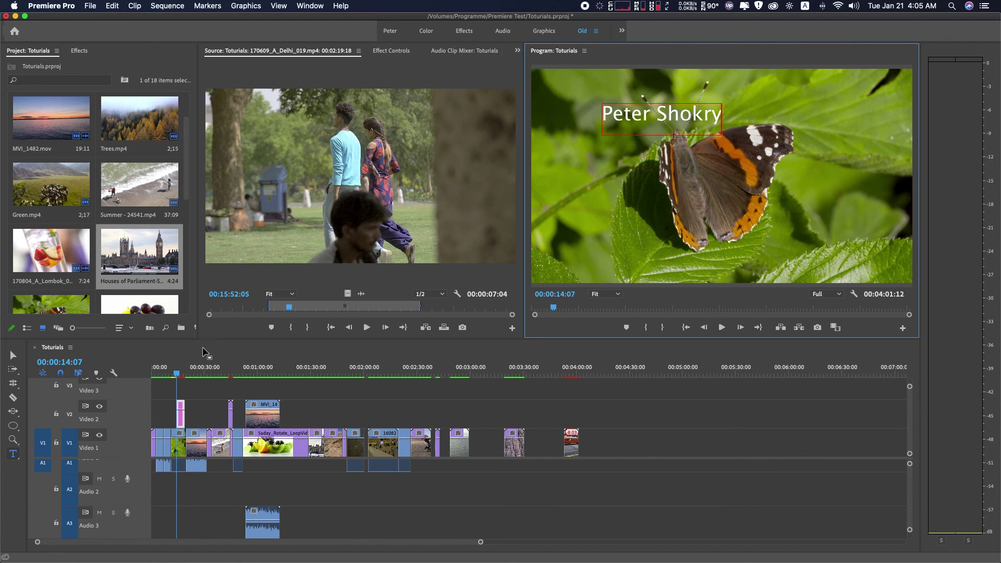
pyautogui.click(13, 356)
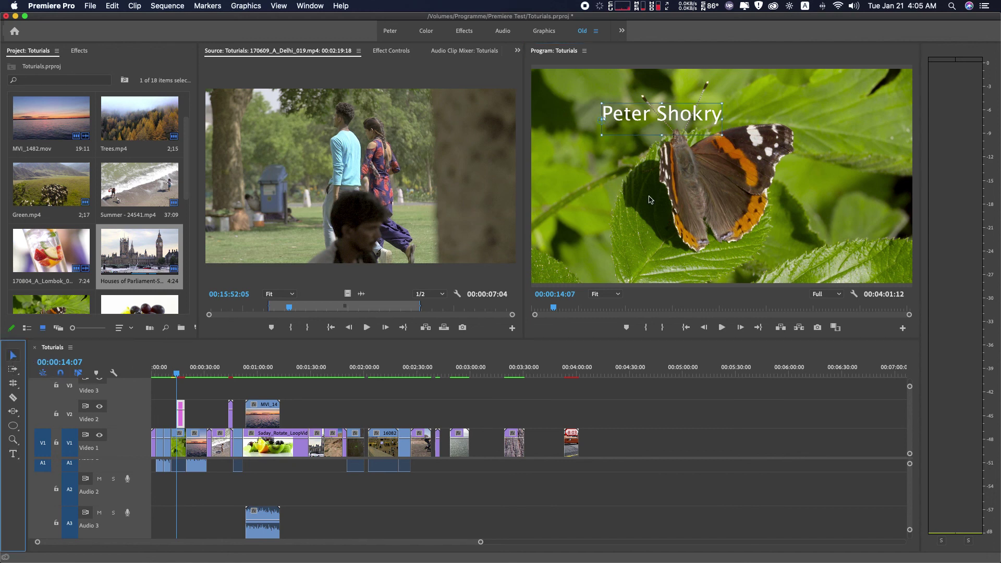
# Step: Drag the name title to the frame's lower left, then zoom the timeline onto its V2 clip
pyautogui.moveTo(686, 123)
pyautogui.mouseDown()
pyautogui.moveTo(648, 218)
pyautogui.moveTo(650, 249)
pyautogui.mouseUp()
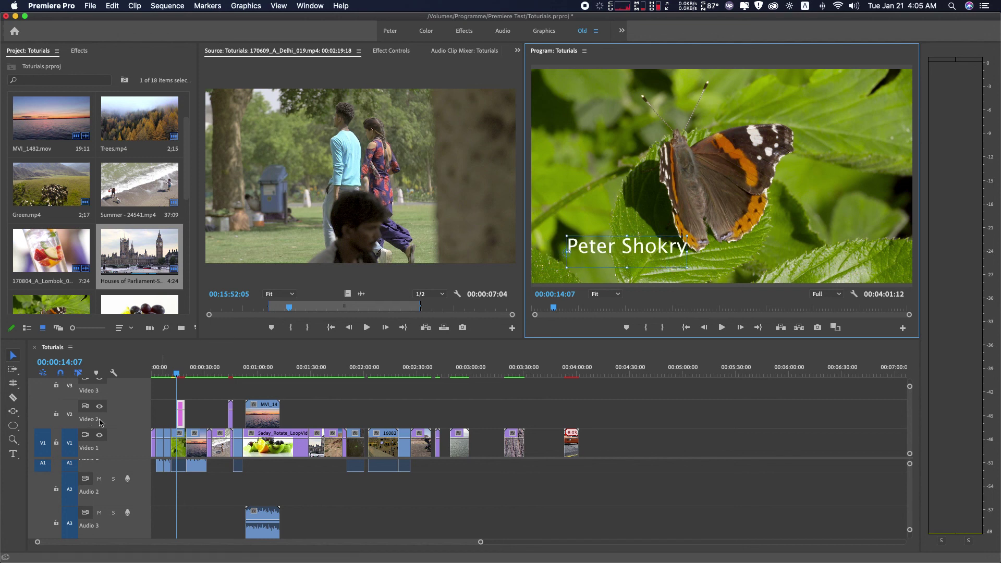
pyautogui.click(182, 423)
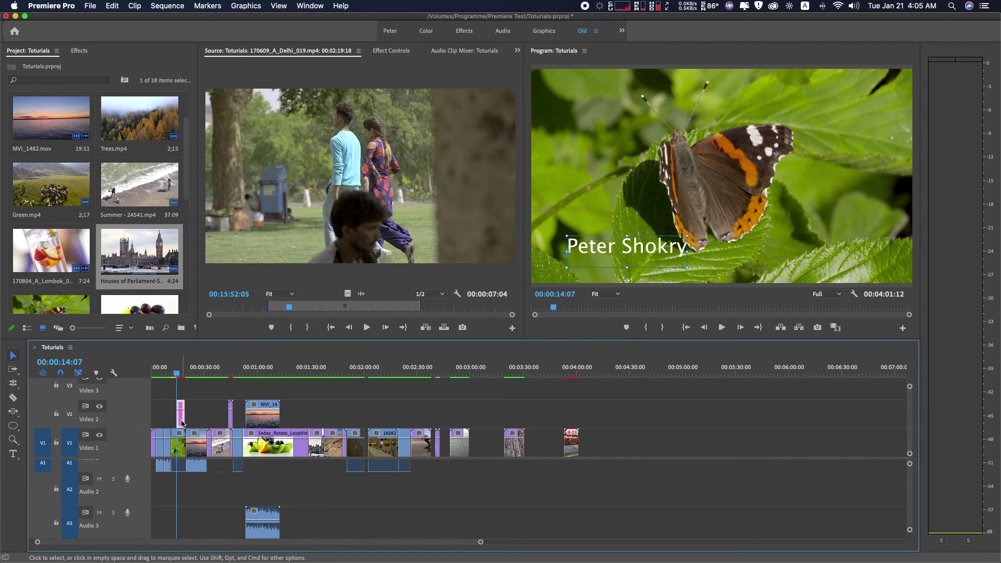
pyautogui.press('=')
pyautogui.press('=')
pyautogui.press('=')
pyautogui.press('=')
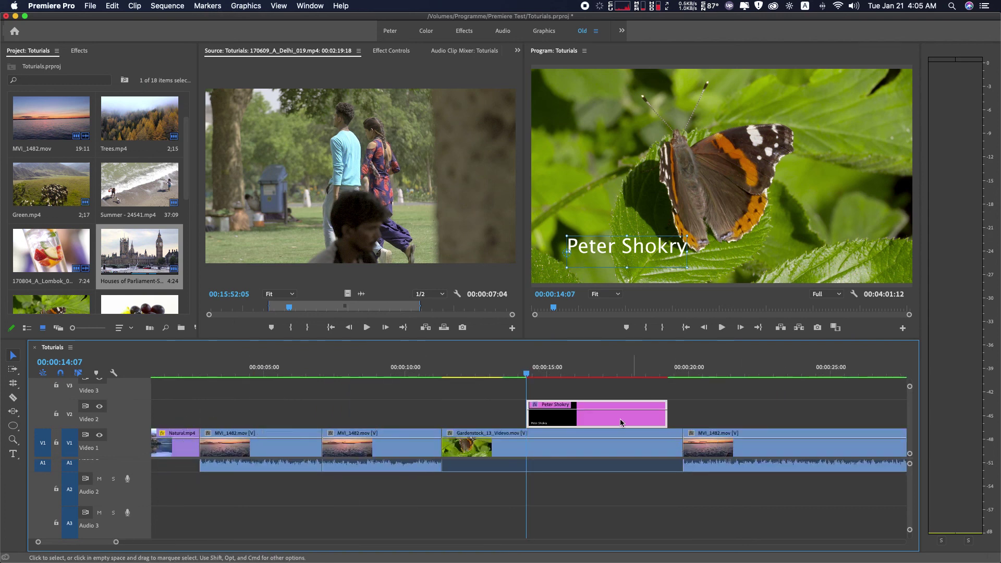